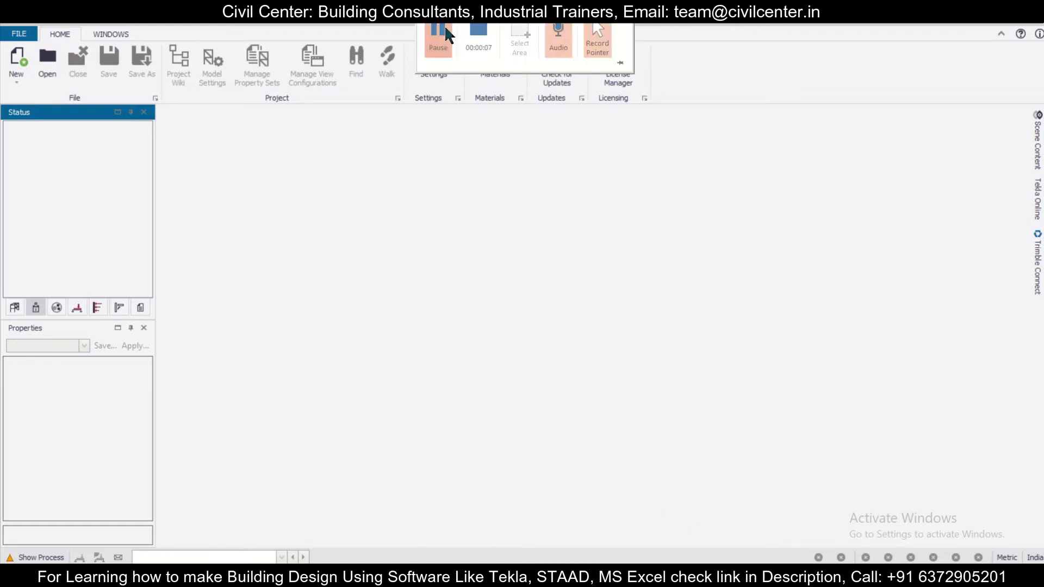
Read the Recorded Session TSD chat in WhatsApp Web for the question about applying a sloped slab from a beam.
left_click(445, 26)
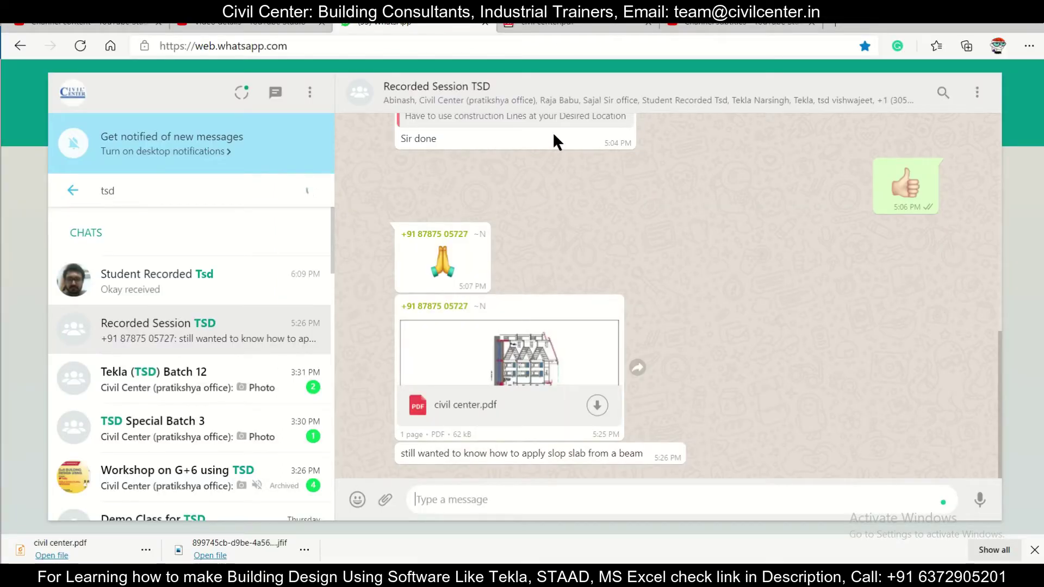
scroll(598, 276, "up", 2)
scroll(599, 275, "down", 3)
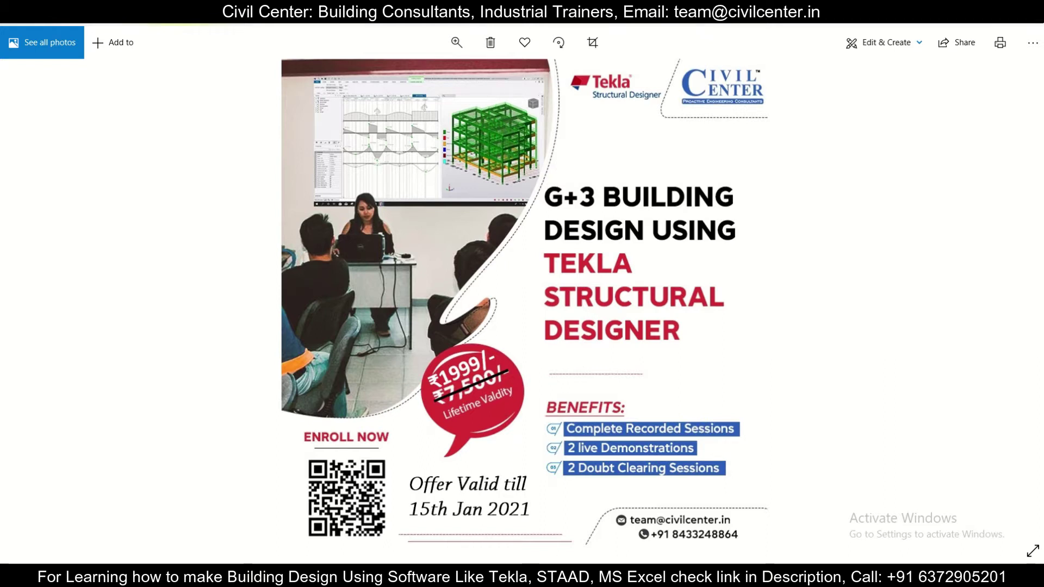
left_click(419, 577)
scroll(567, 258, "up", 3)
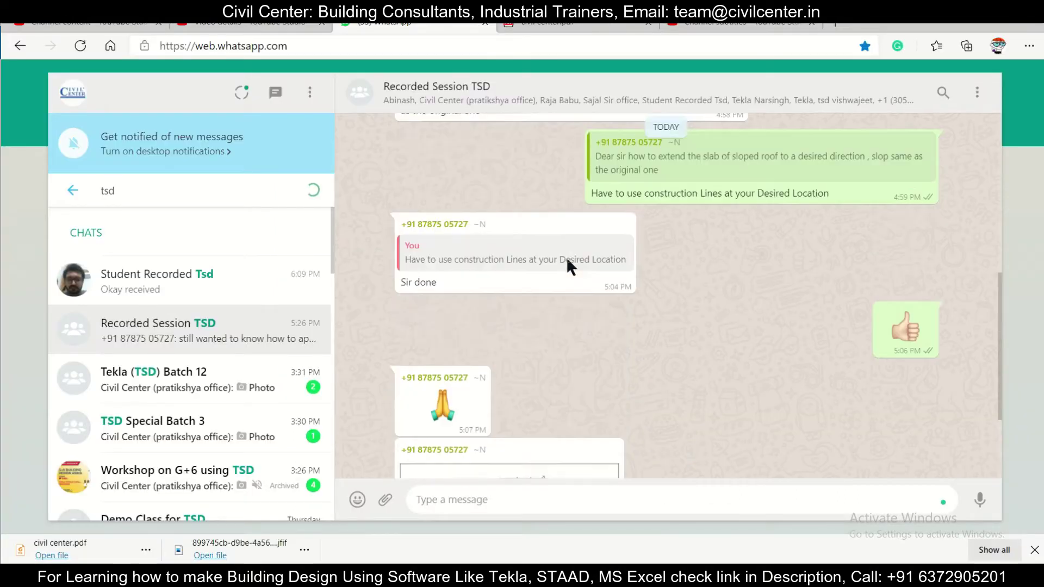
scroll(566, 256, "up", 10)
scroll(566, 261, "down", 12)
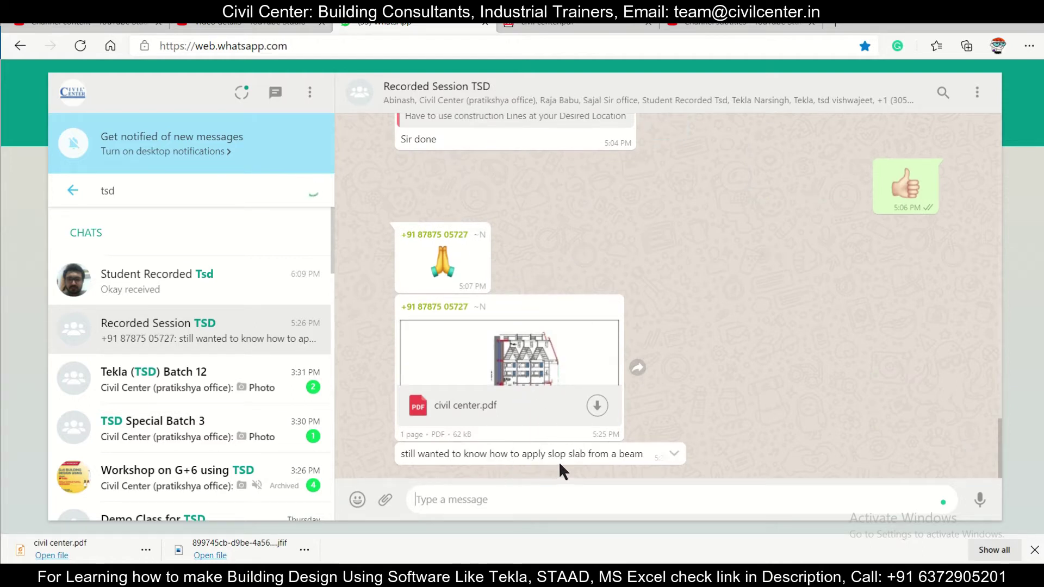
Switch to civil center.pdf and examine the sloped roofs and floor levels in the building section.
left_click(602, 28)
scroll(401, 225, "down", 1)
scroll(446, 221, "up", 1)
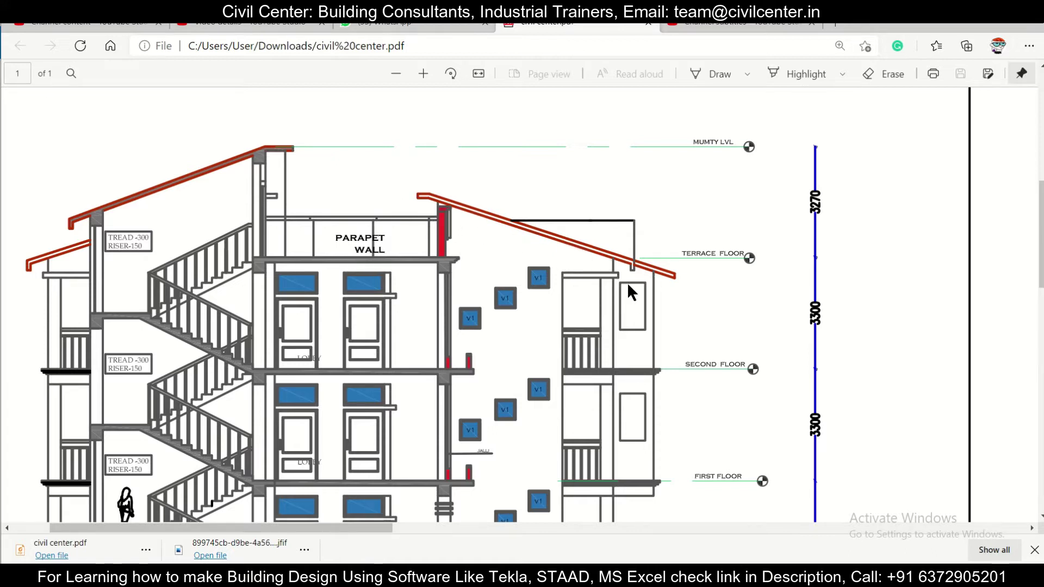
Switch to Tekla Structural Designer and create a new project.
left_click(500, 575)
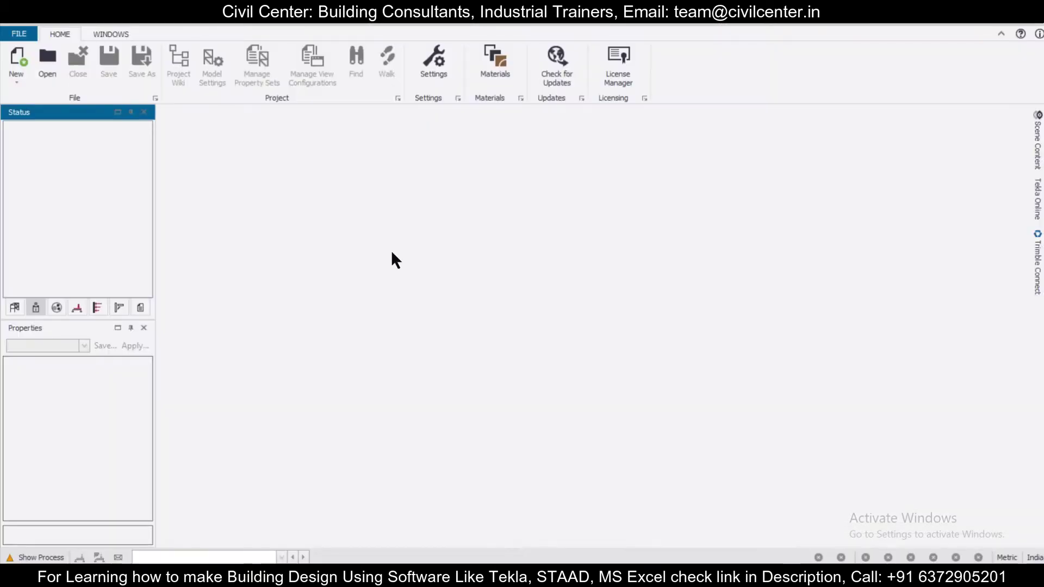
left_click(18, 81)
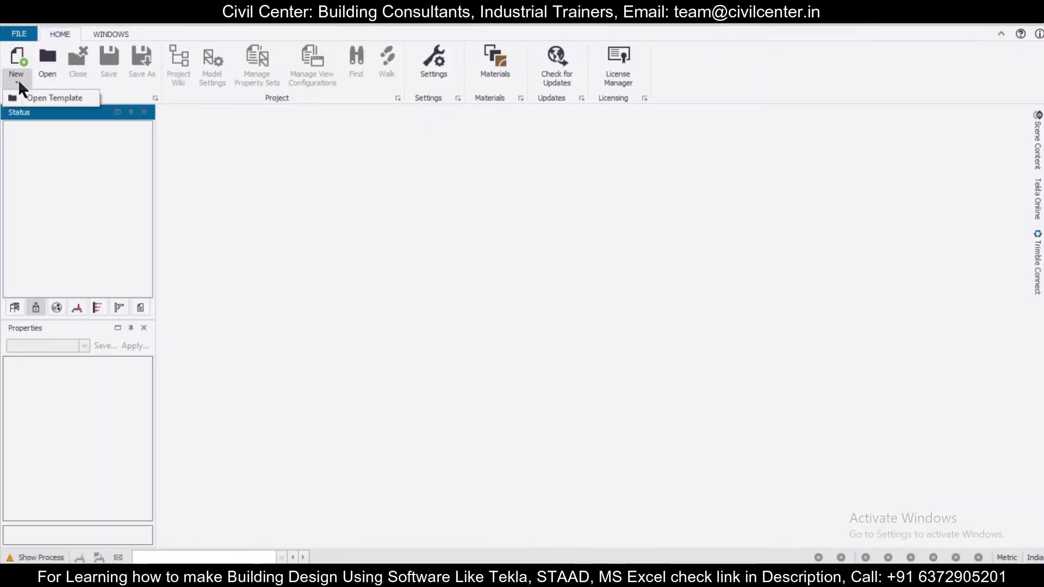
left_click(17, 58)
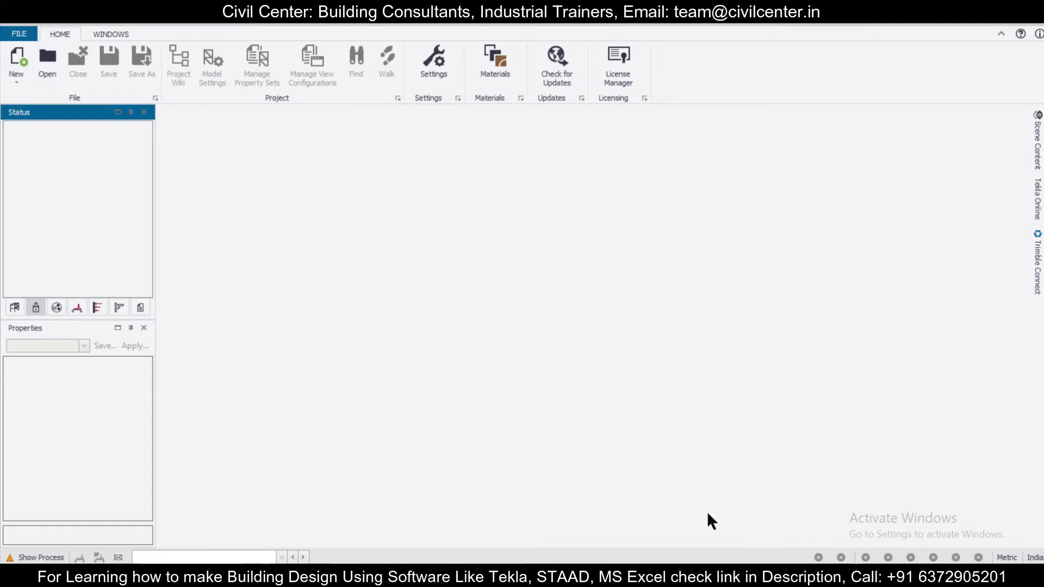
left_click(151, 576)
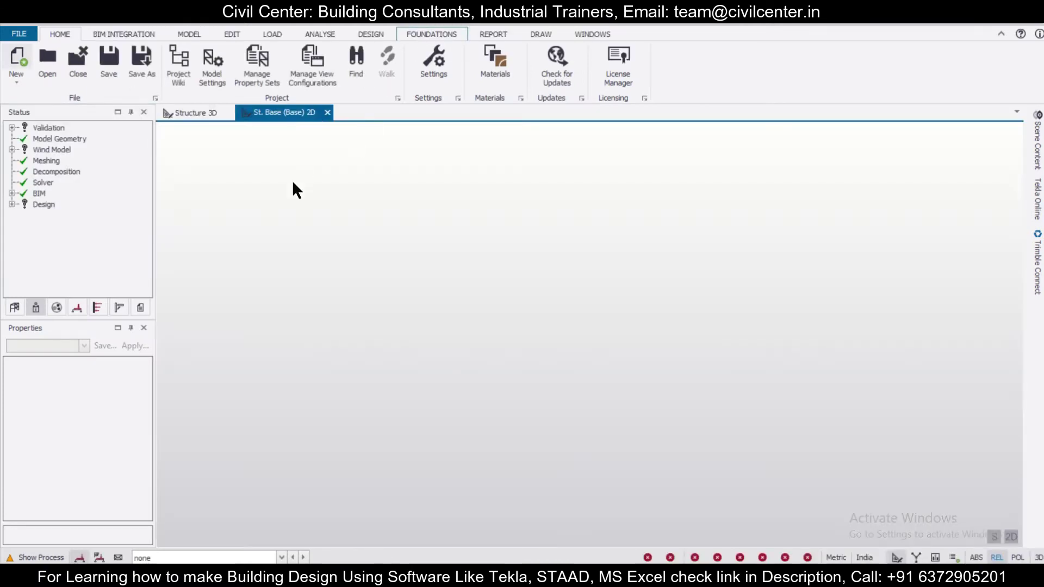
Insert a construction level below Base and set its level to -1.2 m.
left_click(187, 33)
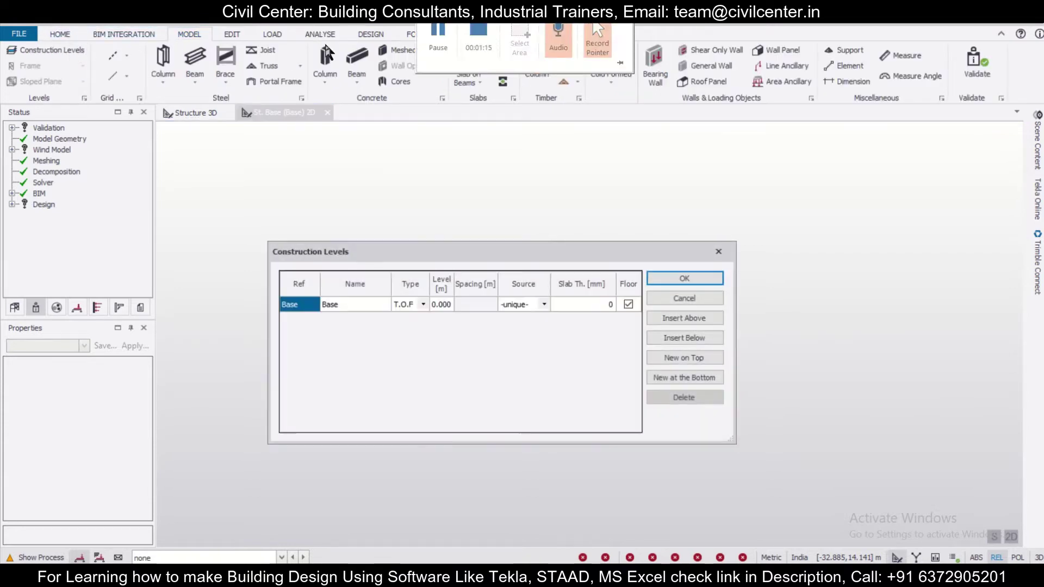
left_click(668, 341)
left_click(446, 321)
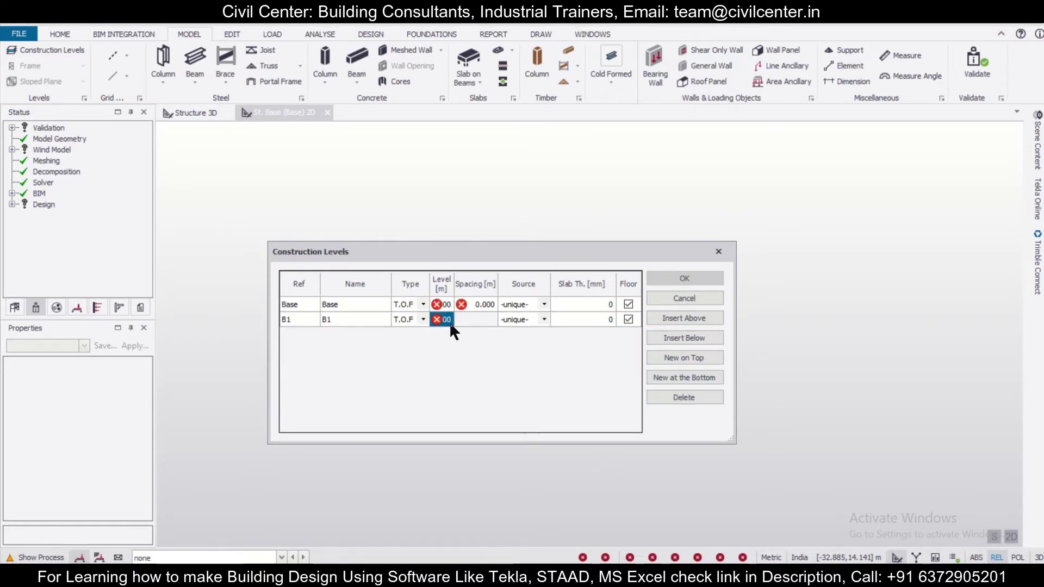
type("-1.2")
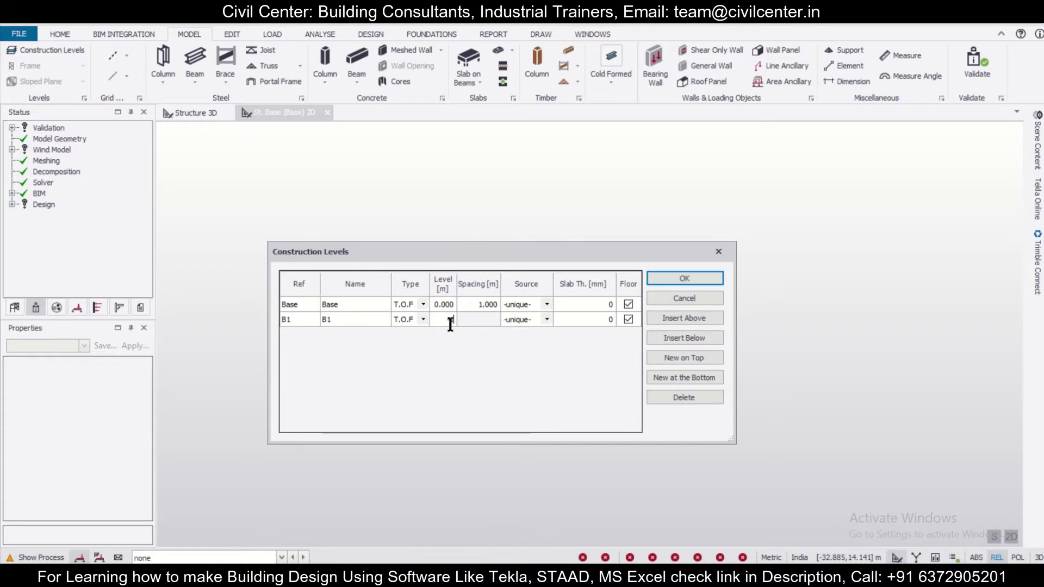
Insert a construction level above Base with type S.S.L and a spacing of 3 m.
left_click(366, 309)
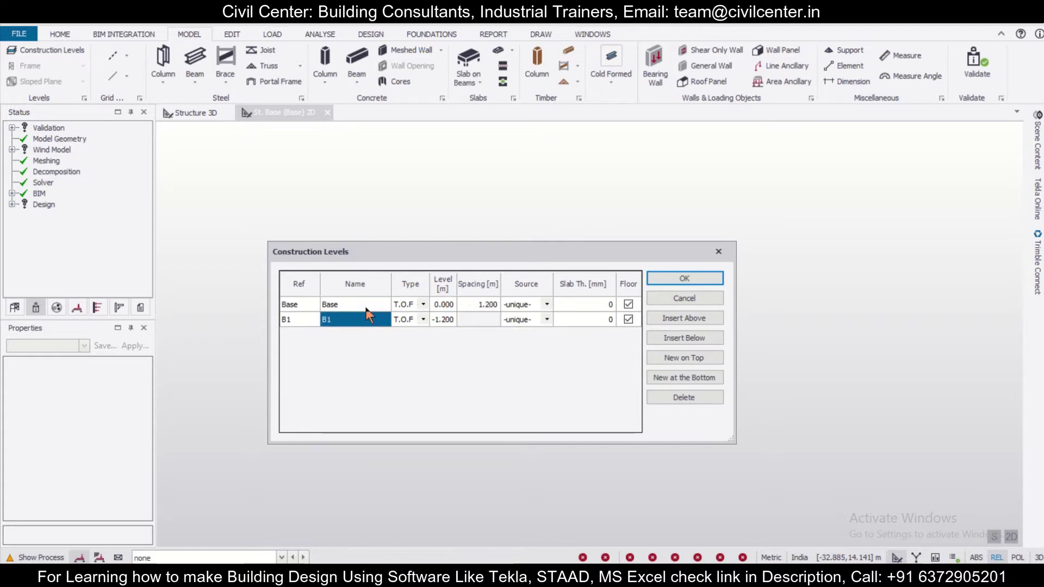
left_click(366, 308)
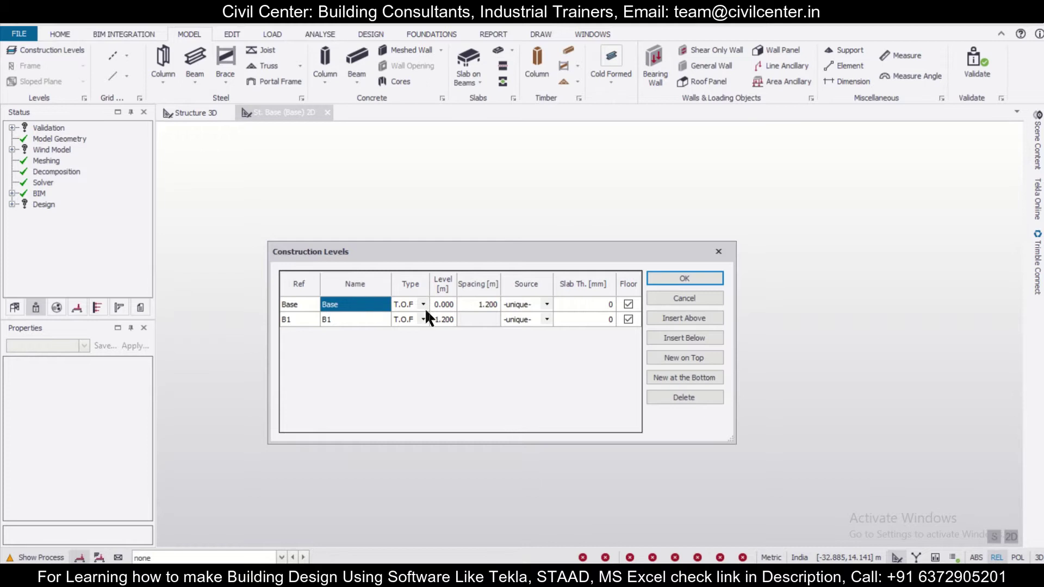
left_click(506, 577)
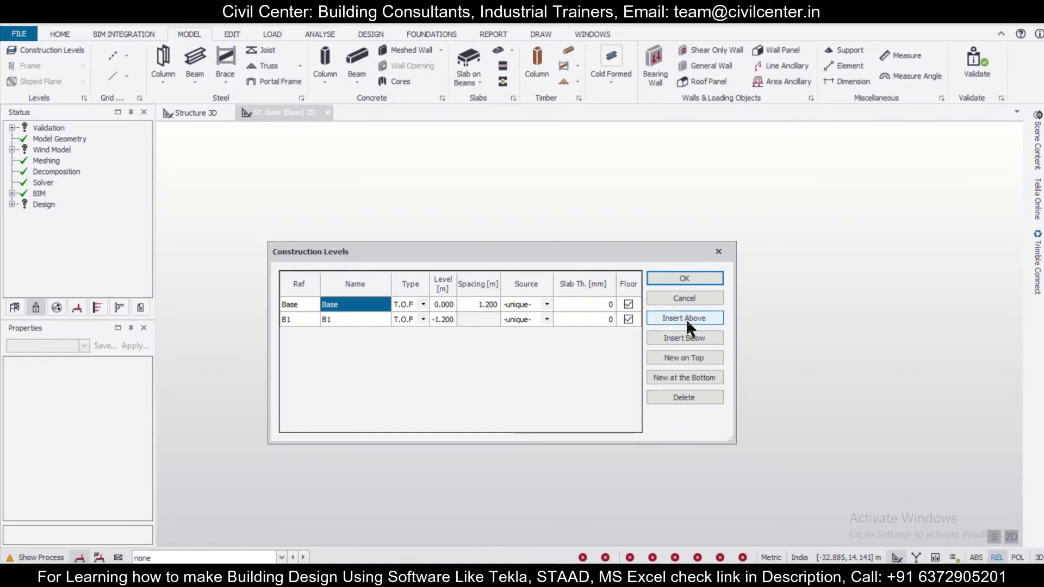
left_click(686, 319)
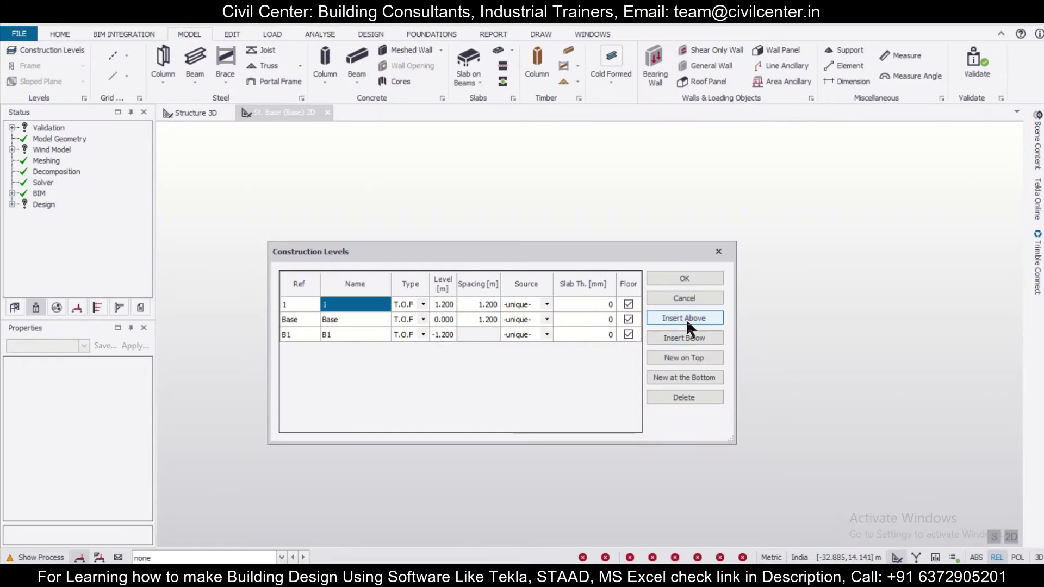
left_click(423, 302)
left_click(421, 303)
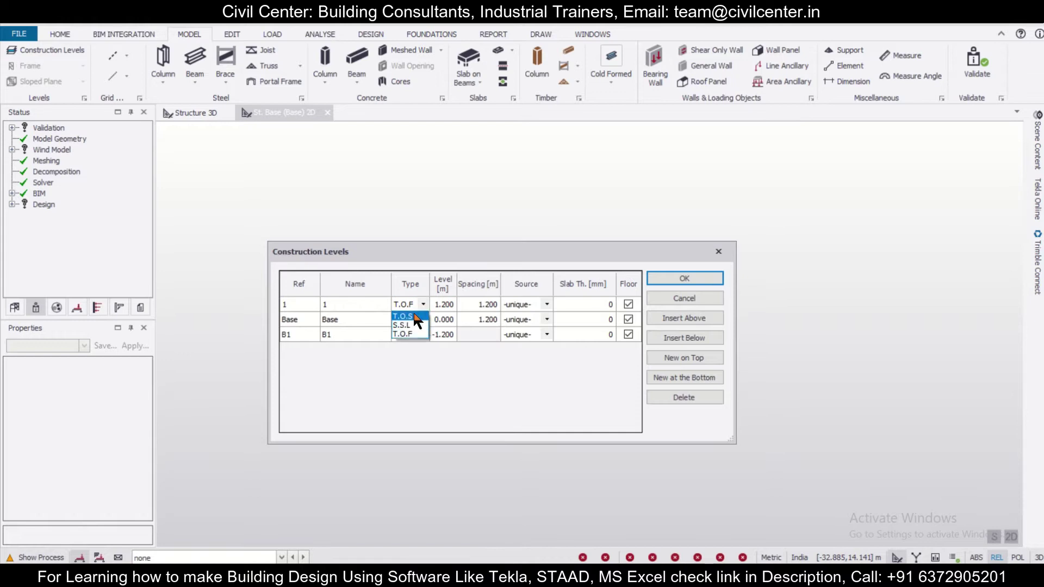
left_click(487, 305)
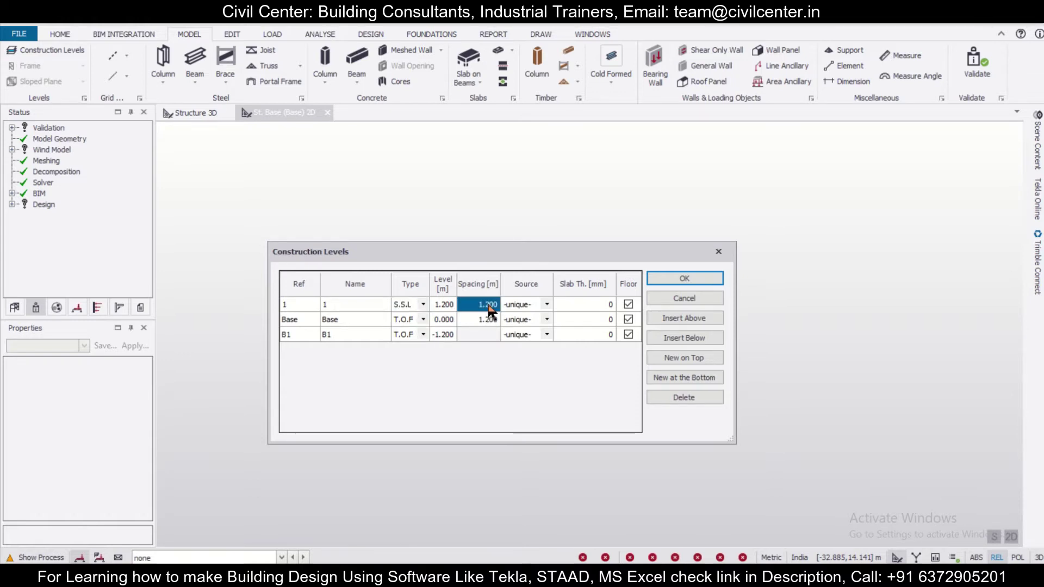
type("3")
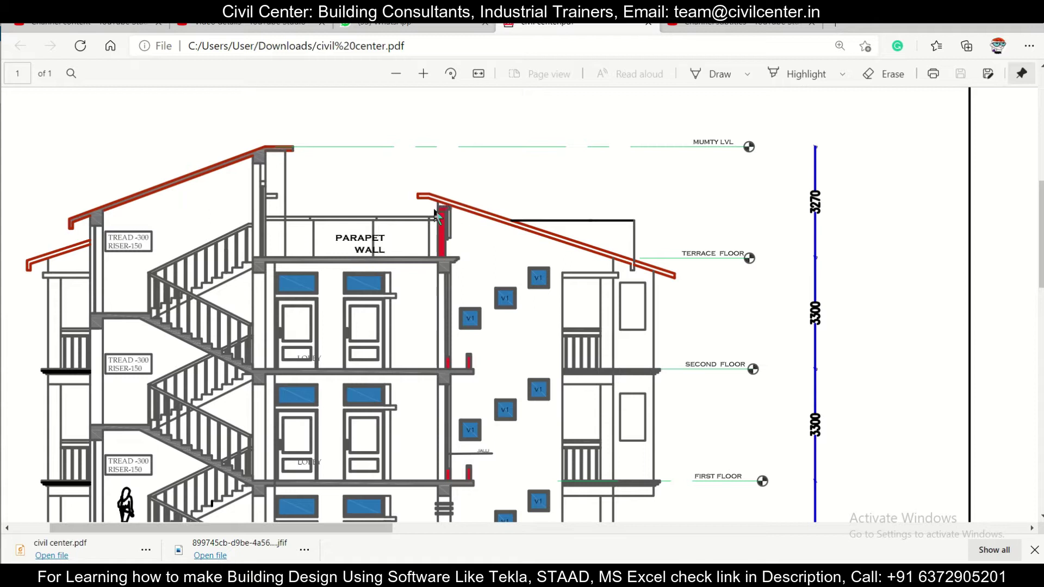
Insert a second level 3 m above level 1 and set level 1's slab thickness to 1.5 mm.
scroll(488, 388, "down", 3, "ctrl")
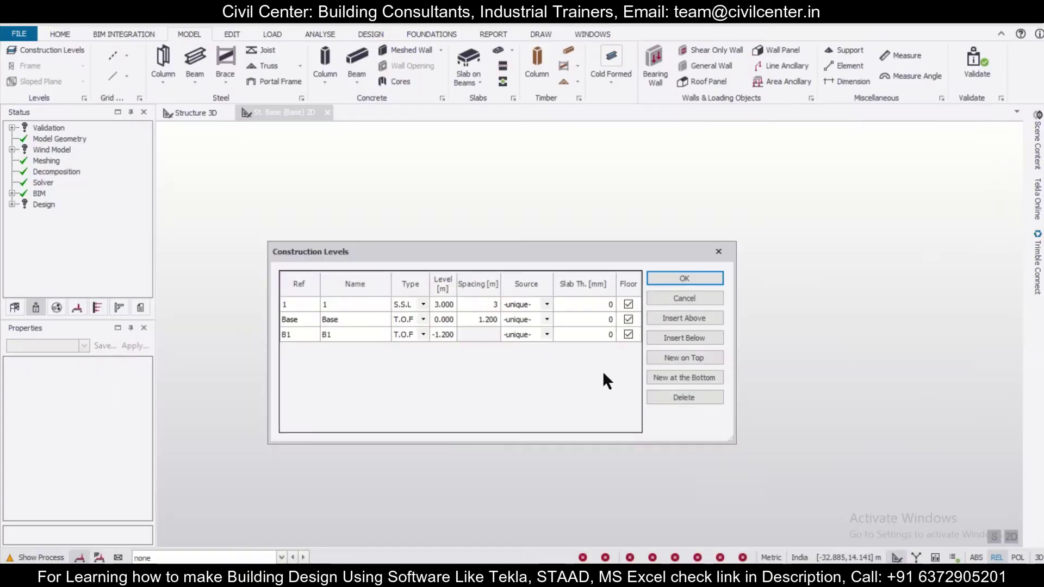
left_click(683, 319)
left_click(489, 304)
left_click(560, 320)
type("1.5")
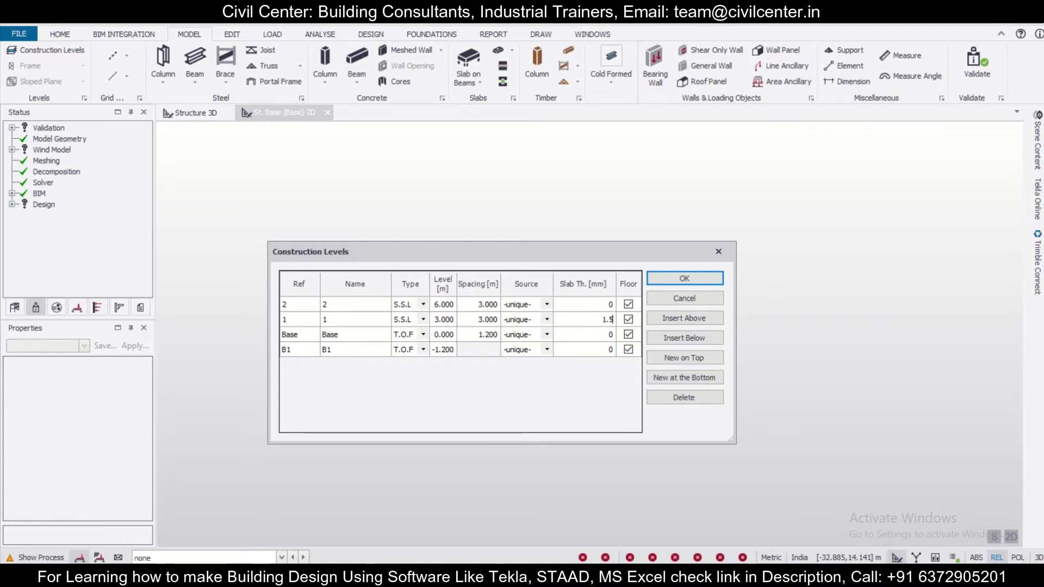
left_click(392, 576)
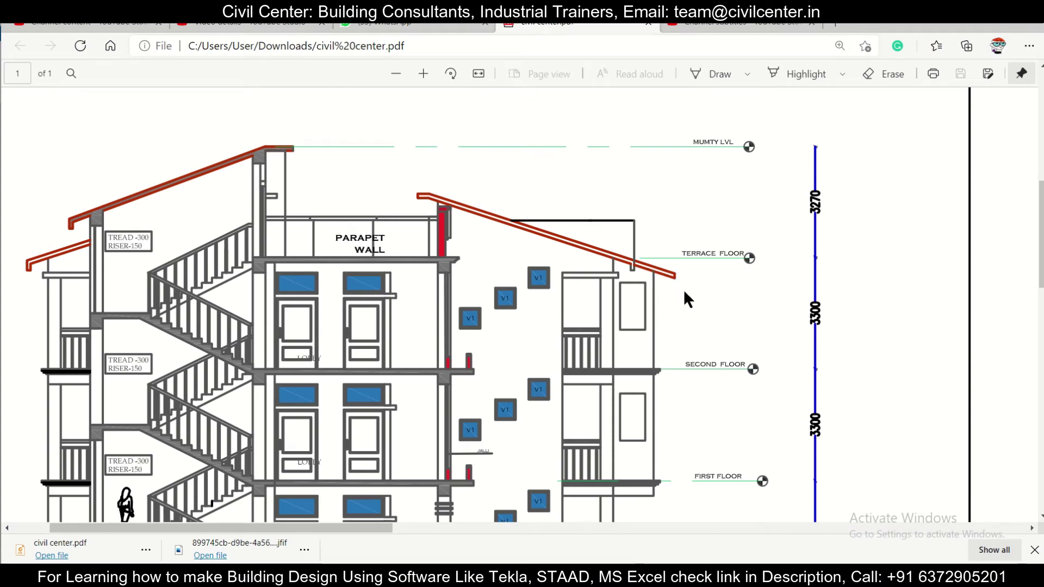
key("alt+Tab")
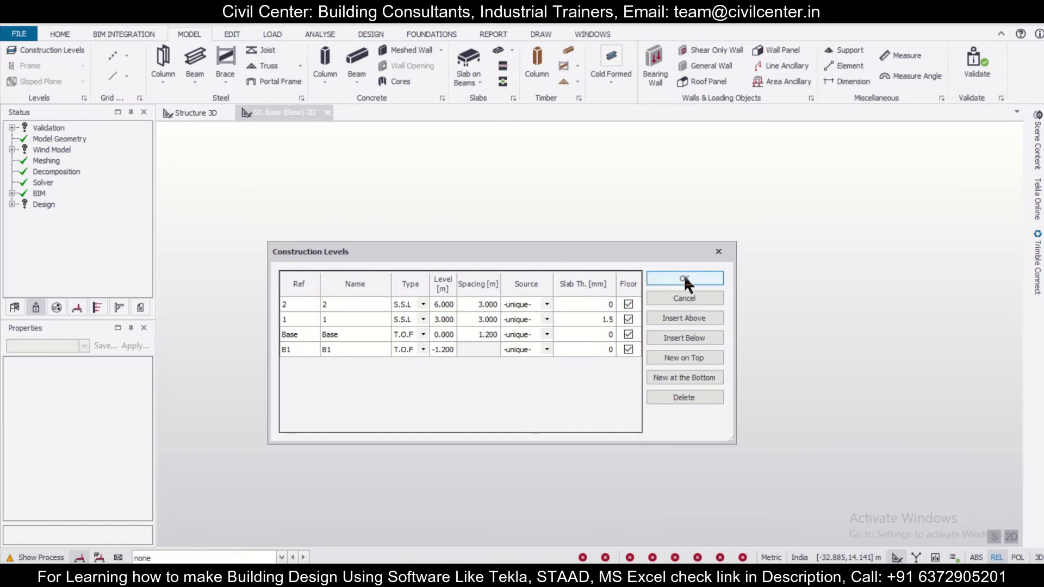
left_click(684, 279)
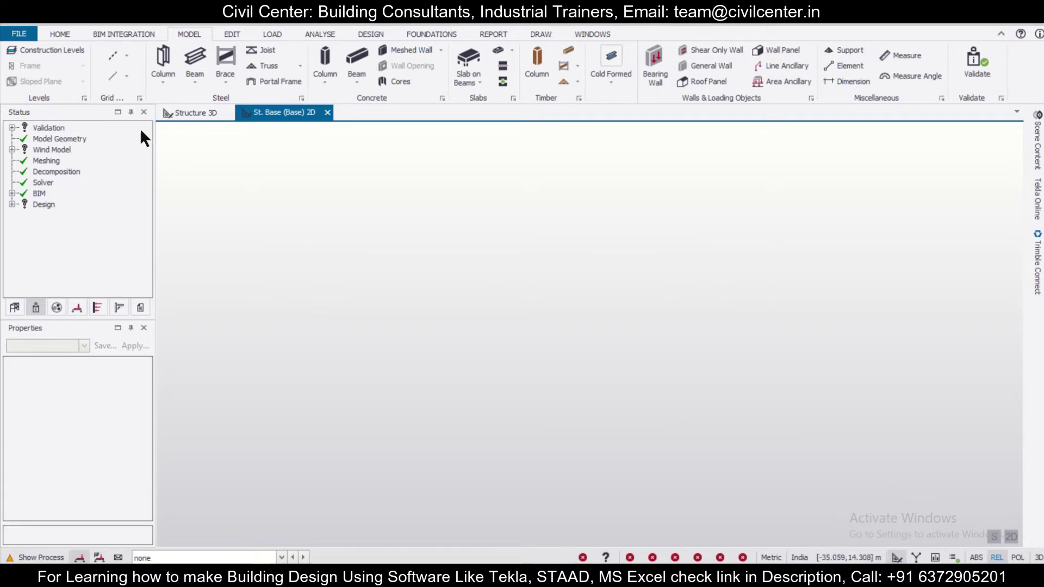
Draw a vertical grid line 4 m long in the Base 2D view.
left_click(126, 54)
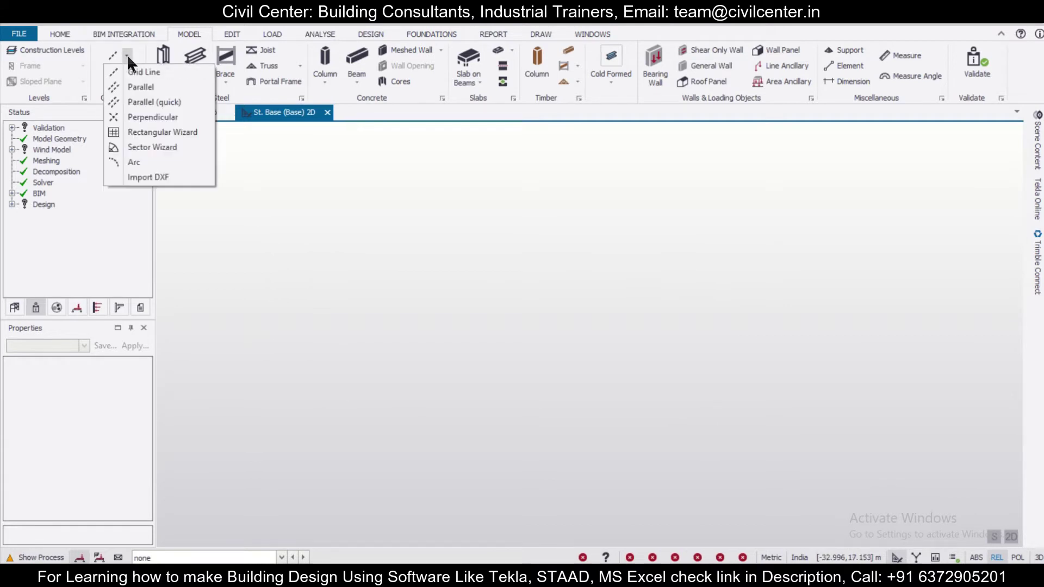
left_click(141, 69)
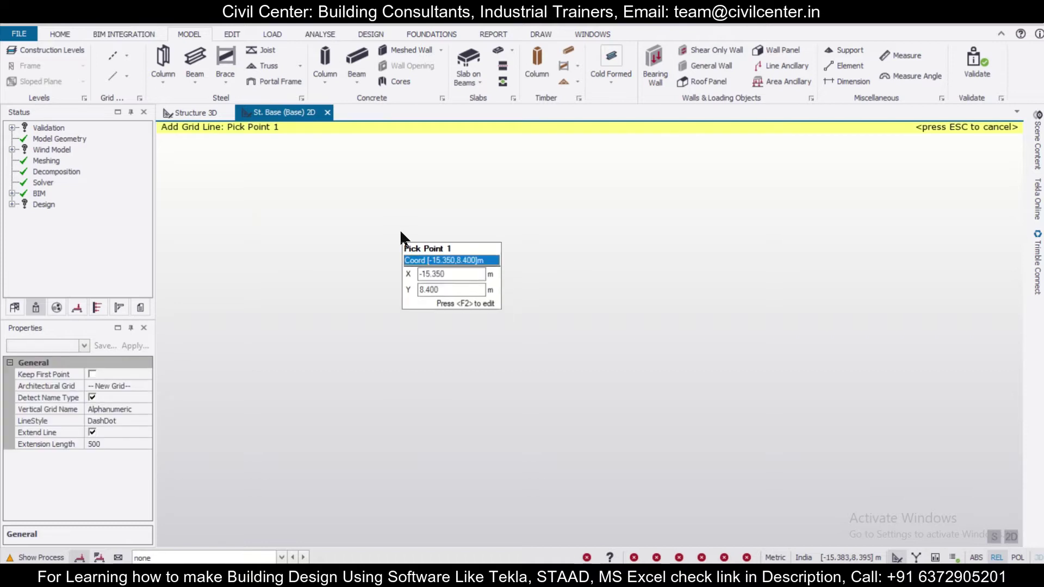
left_click(410, 357)
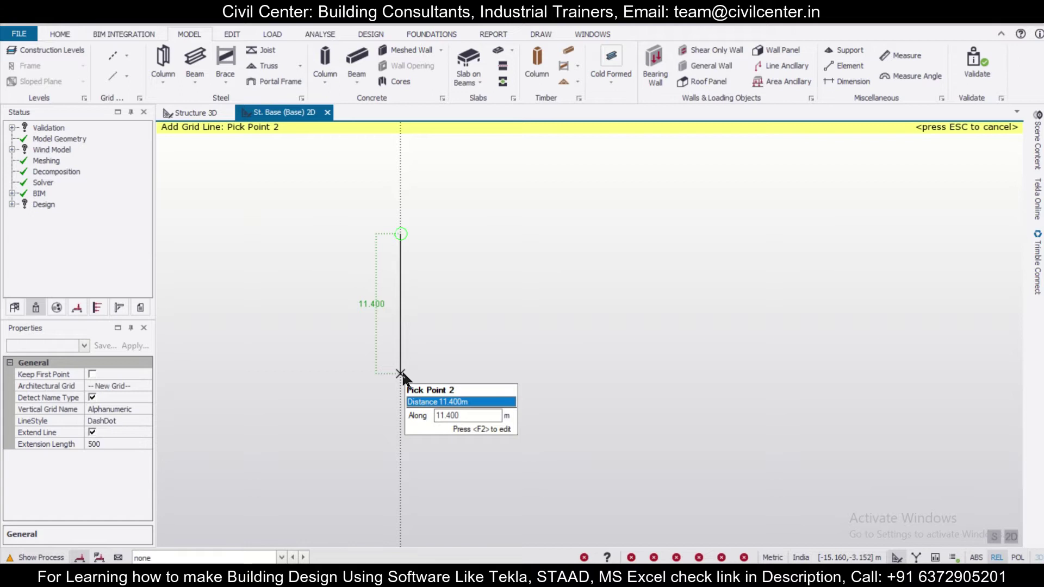
key("F2")
type("4")
key("Return")
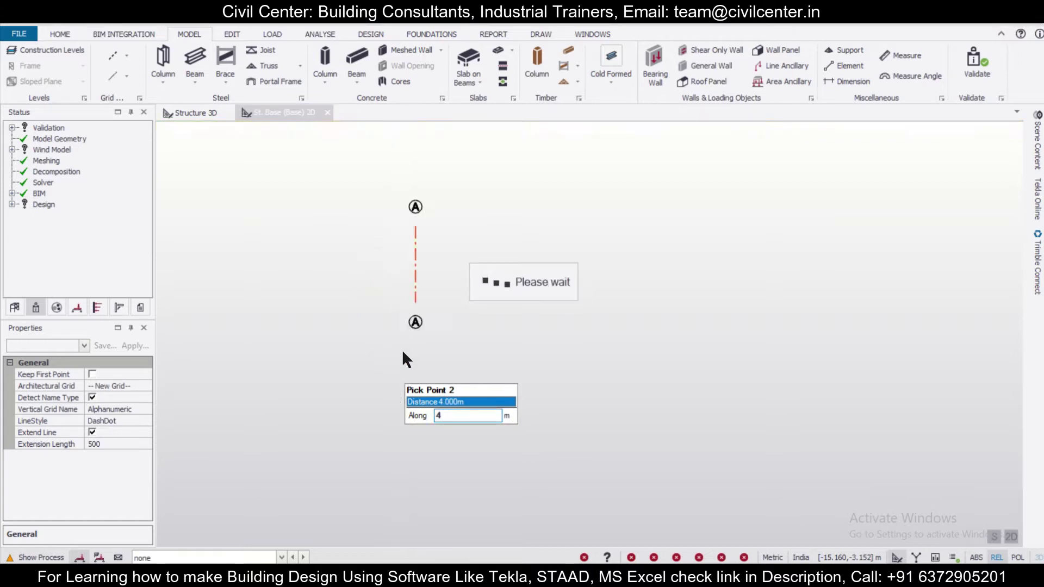
Create a quick parallel copy of grid line A at a distance of 4 m to its right.
left_click(125, 54)
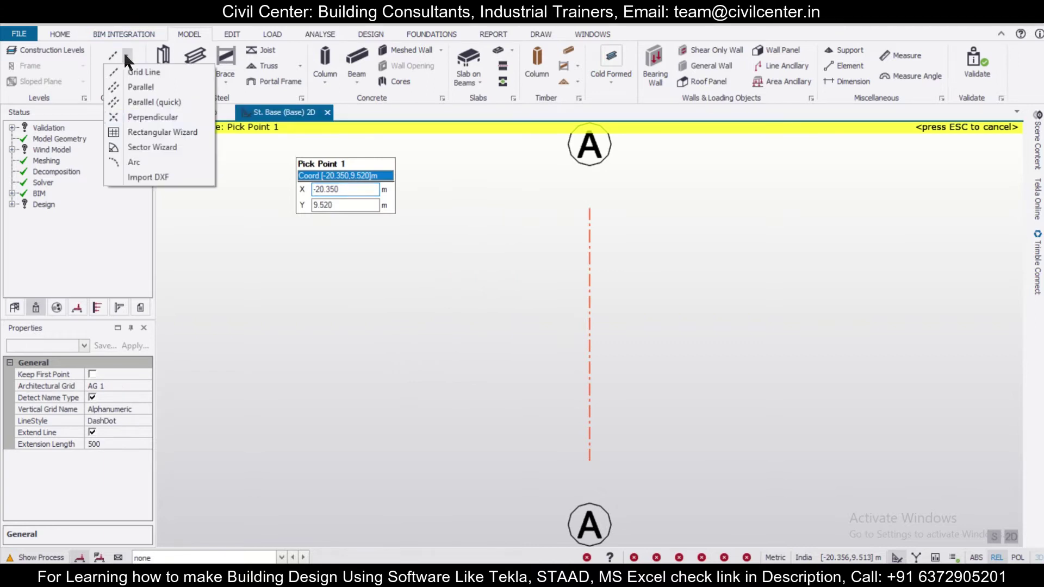
left_click(151, 101)
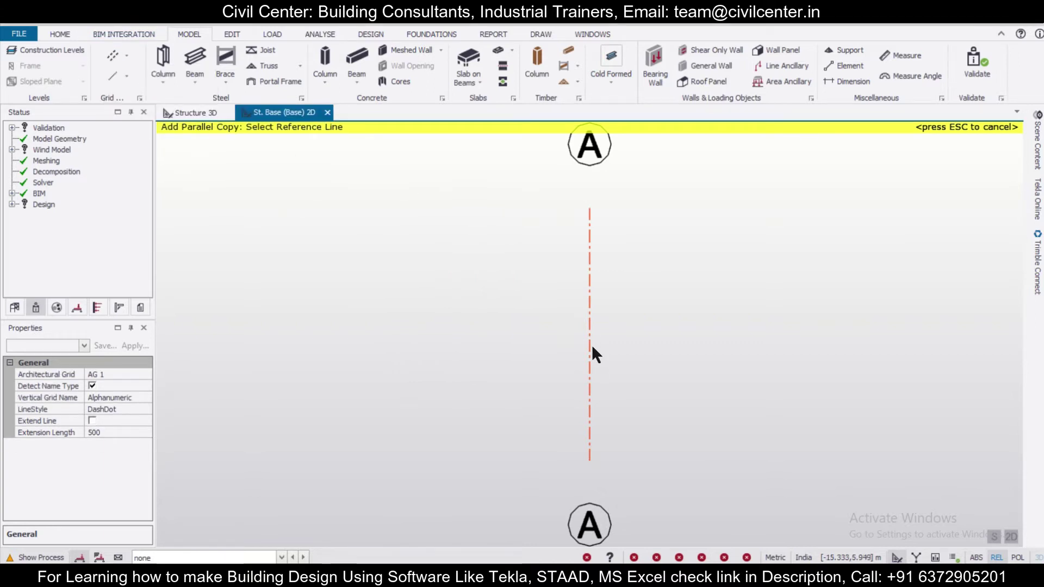
left_click(589, 347)
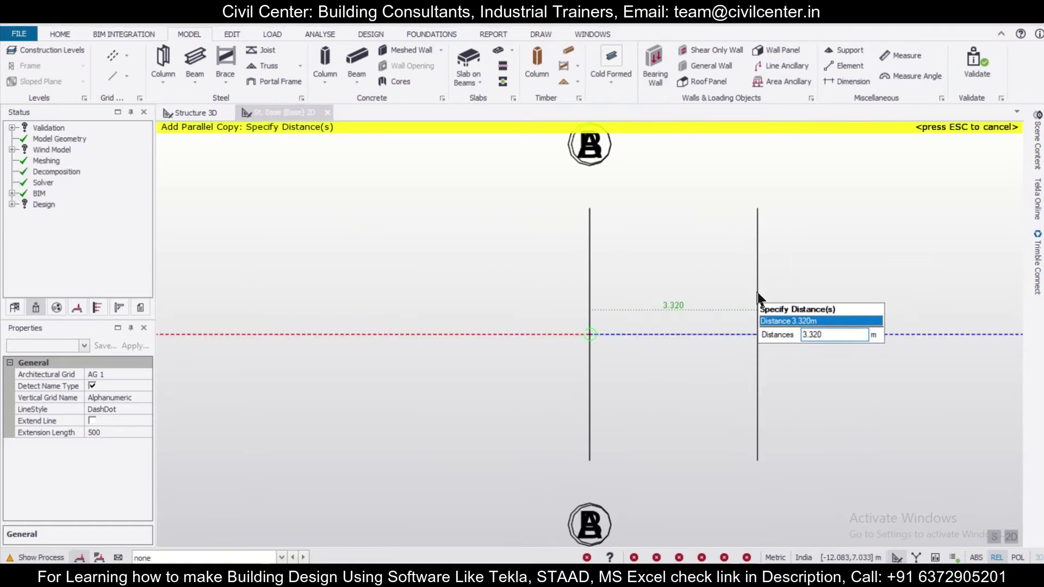
key("Delete")
key("Delete")
key("Delete")
key("Delete")
key("Delete")
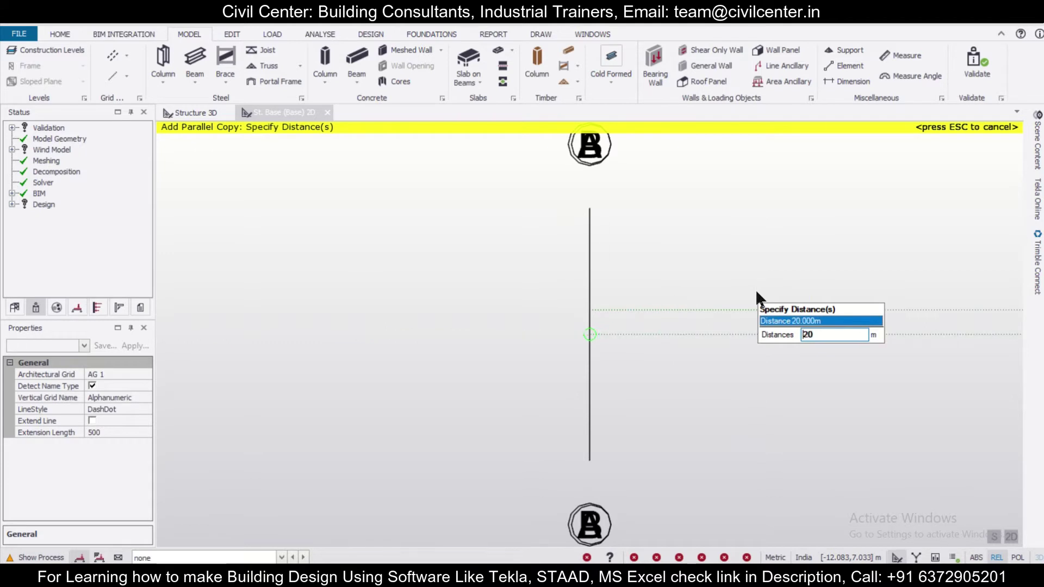
type("4")
key("Return")
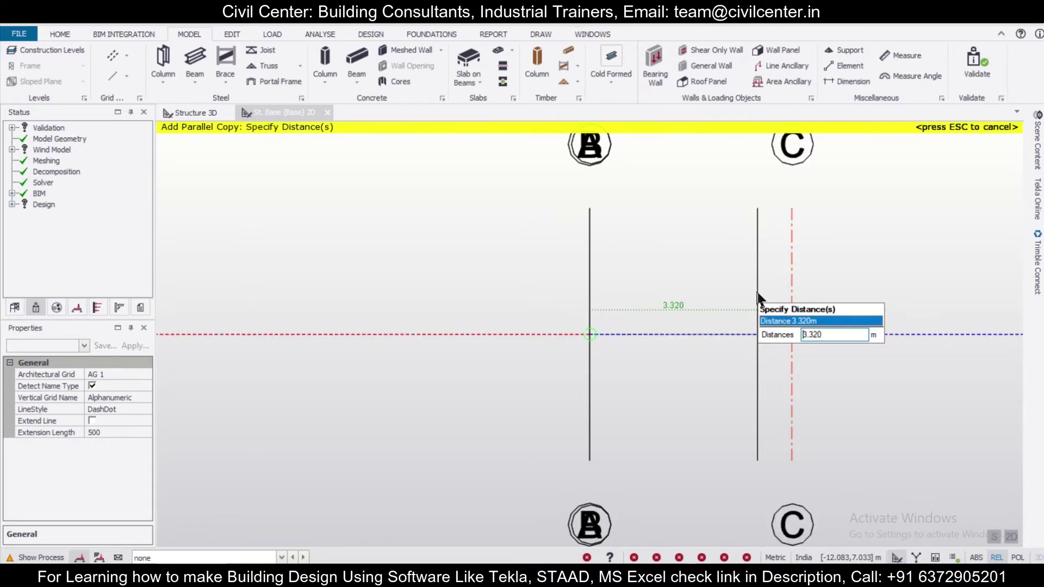
key("Escape")
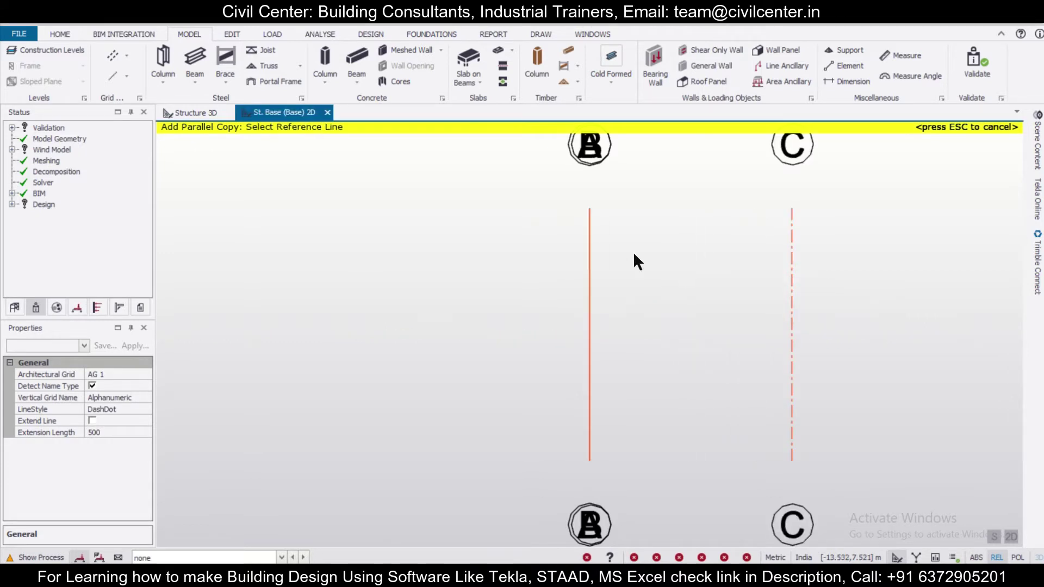
Draw a horizontal grid line joining the upper ends of vertical grid lines A and C.
left_click(122, 54)
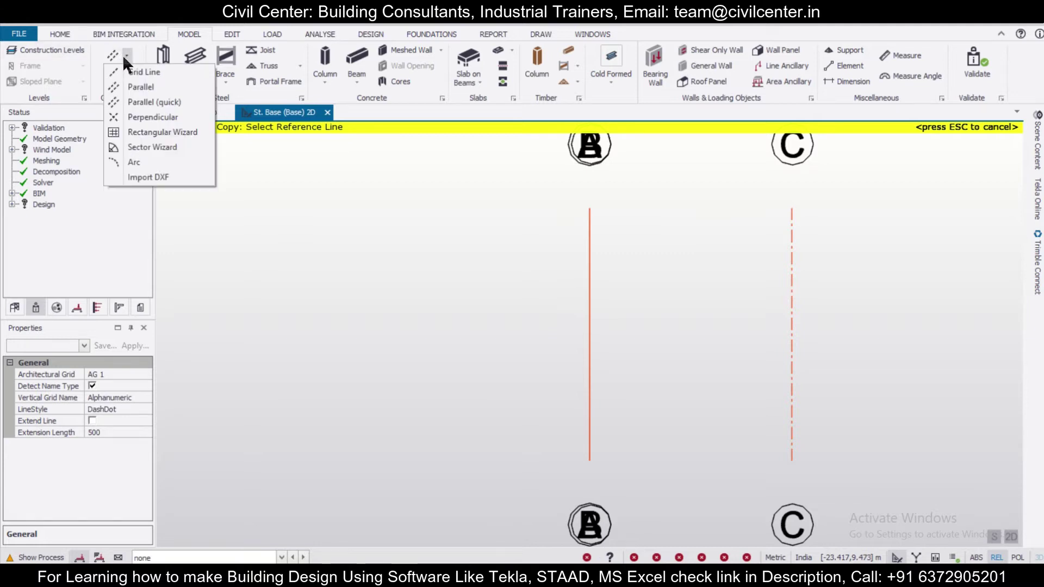
left_click(143, 72)
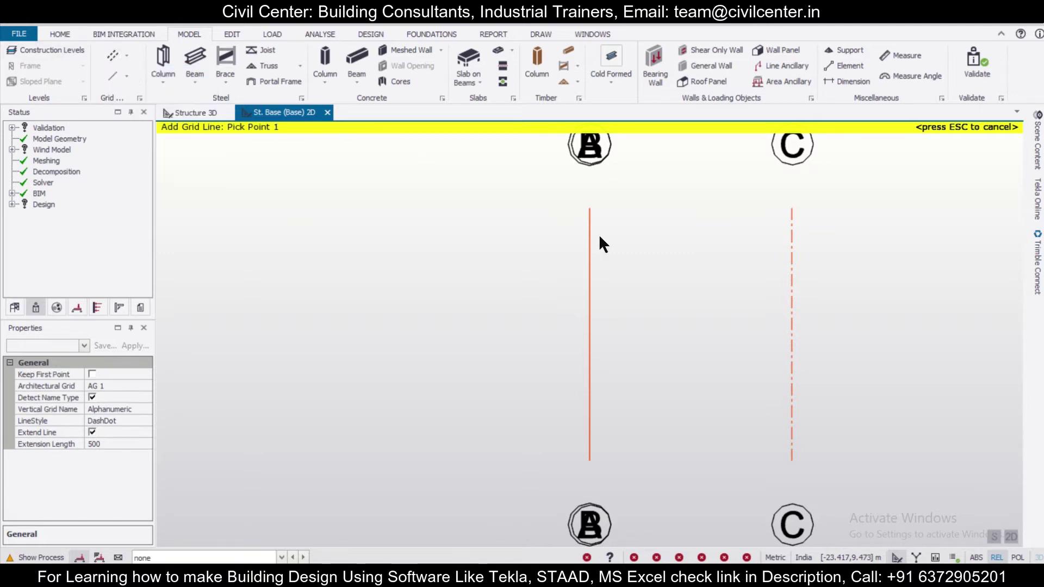
left_click(590, 208)
left_click(791, 208)
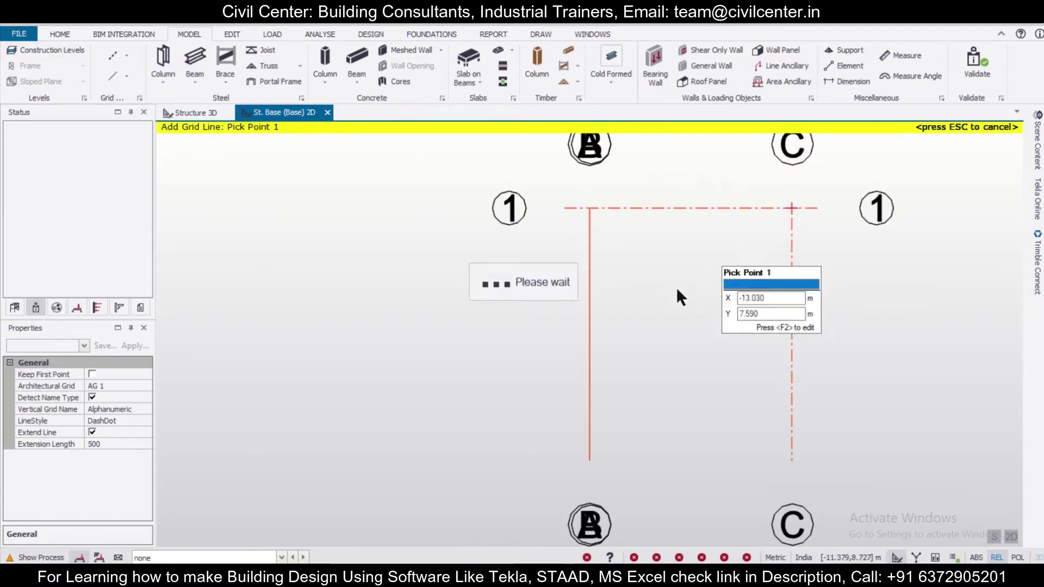
left_click(593, 228)
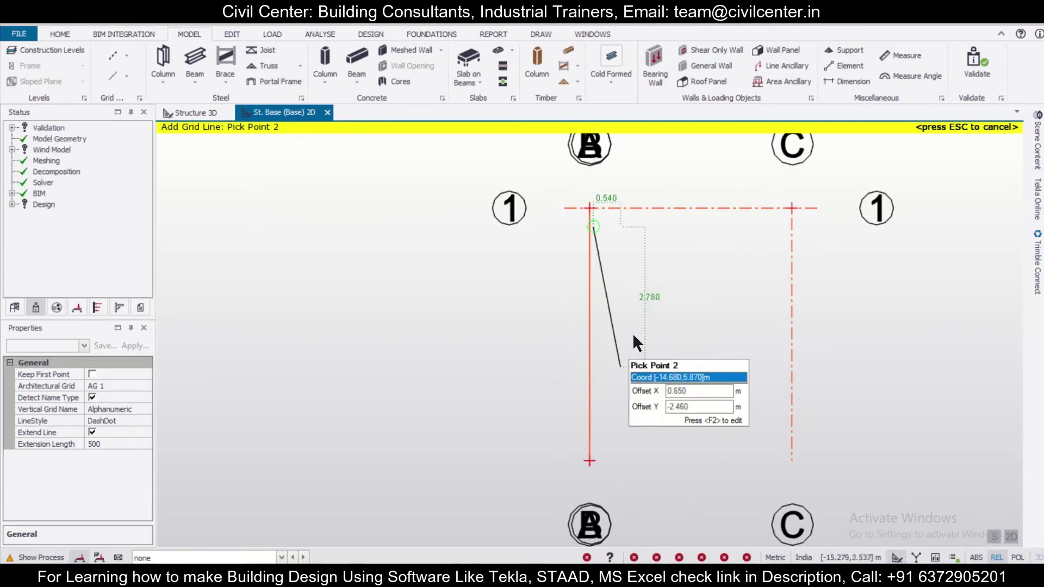
key("Escape")
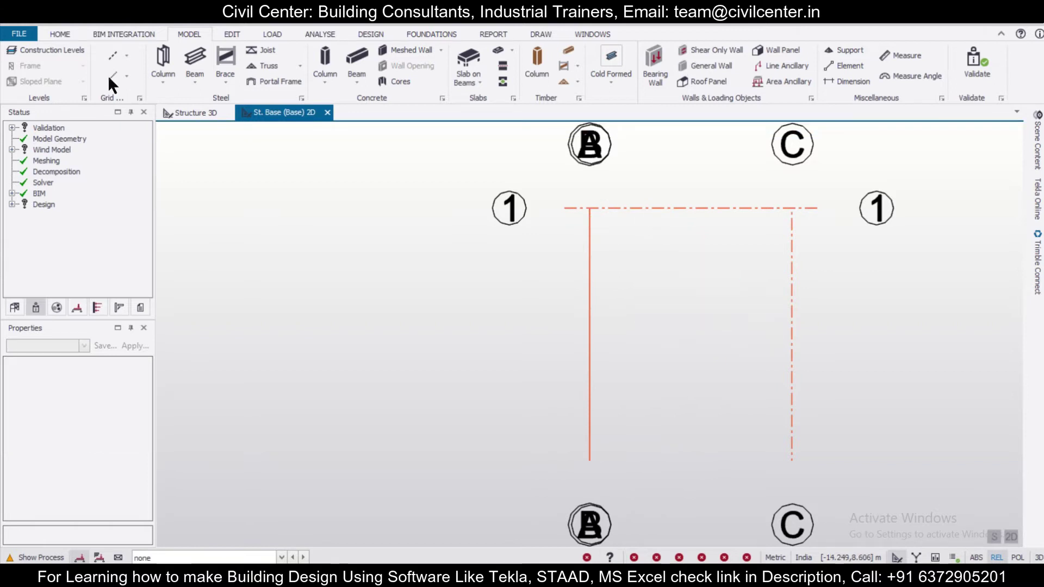
Create a quick parallel copy of grid line 1 at a distance of 4 m below it.
left_click(125, 56)
left_click(137, 100)
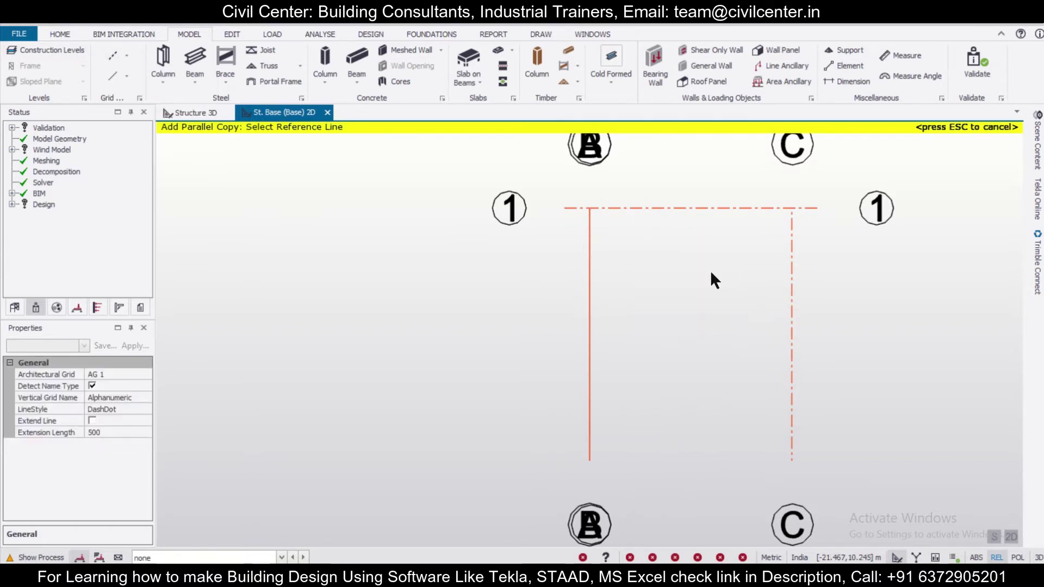
left_click(732, 206)
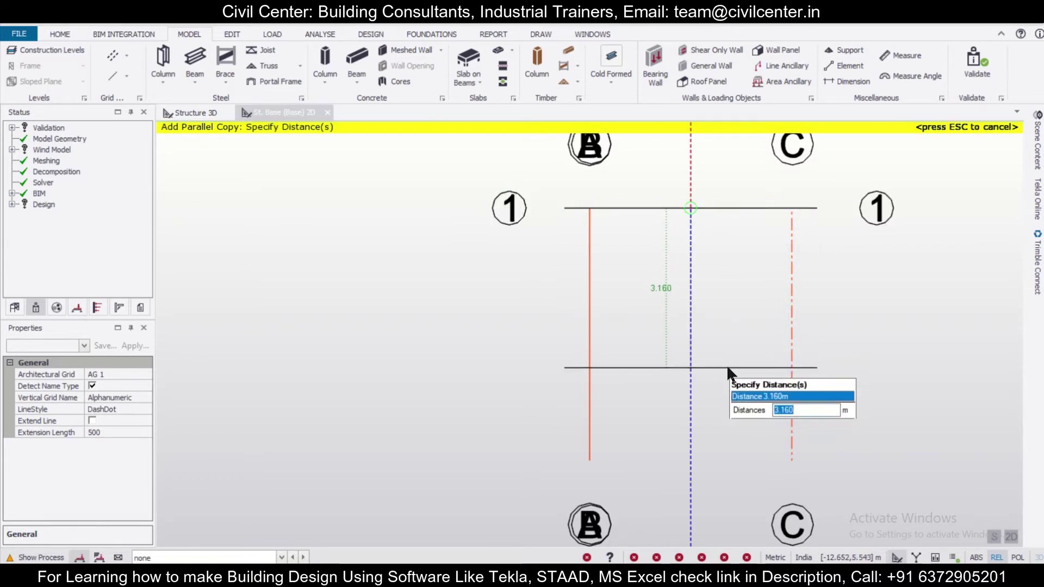
type("4")
key("Return")
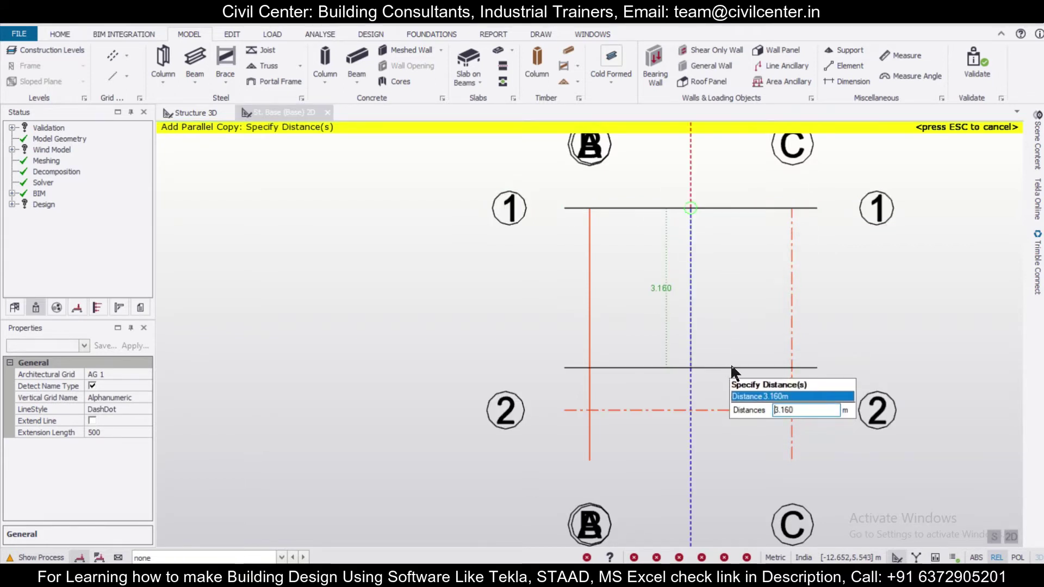
key("Escape")
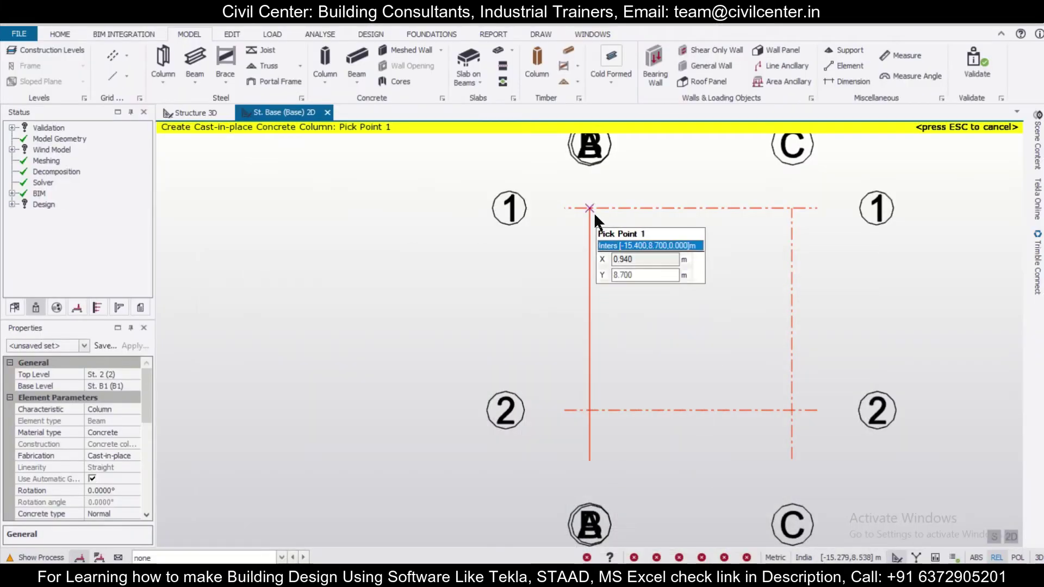
Place concrete columns with top level St. 2 at grid A's intersections with 1 and 2, and with top level St. 1 at grid C's intersections.
left_click(594, 211)
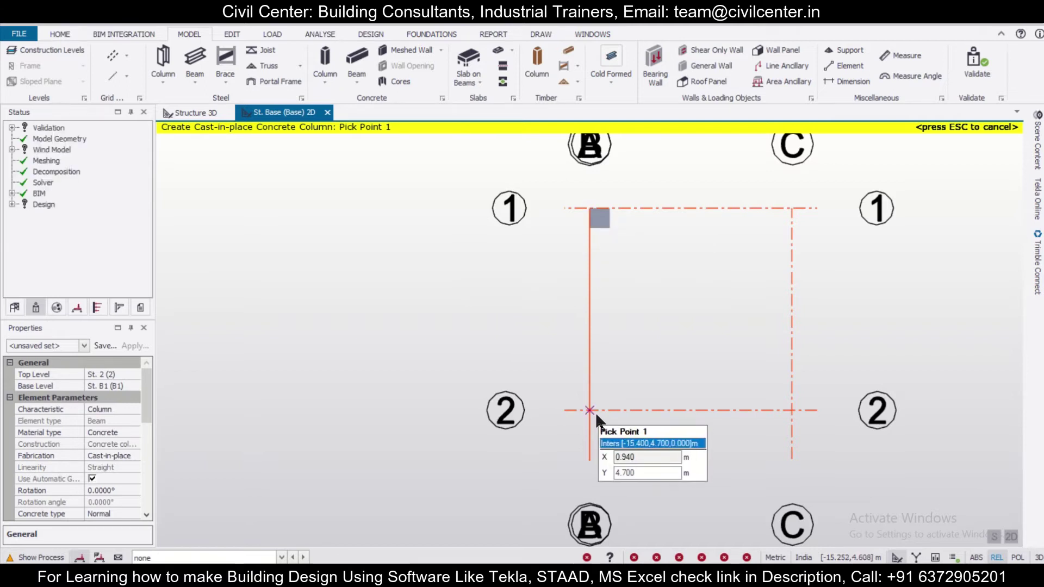
left_click(595, 412)
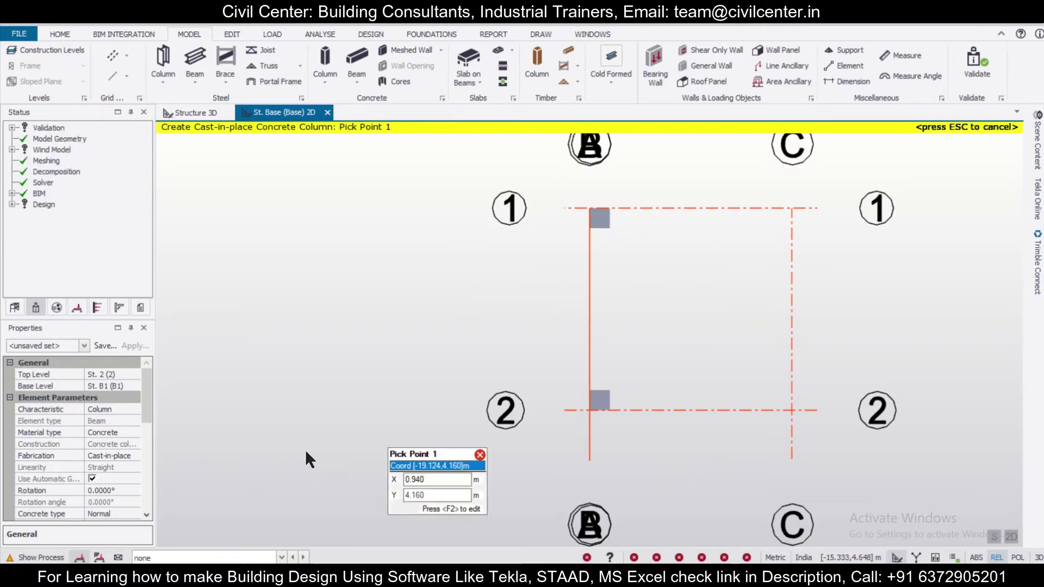
left_click(133, 373)
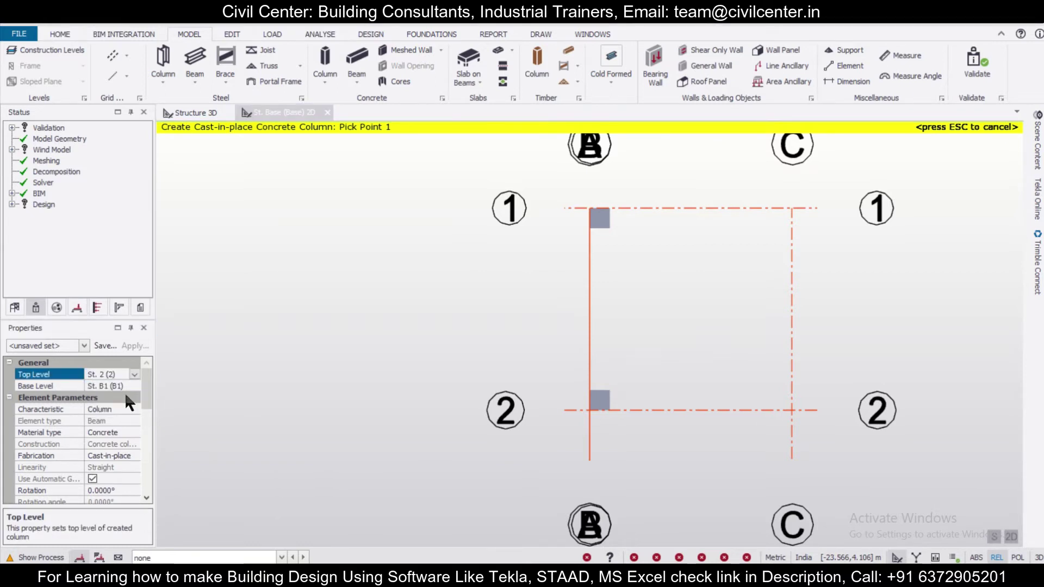
left_click(790, 210)
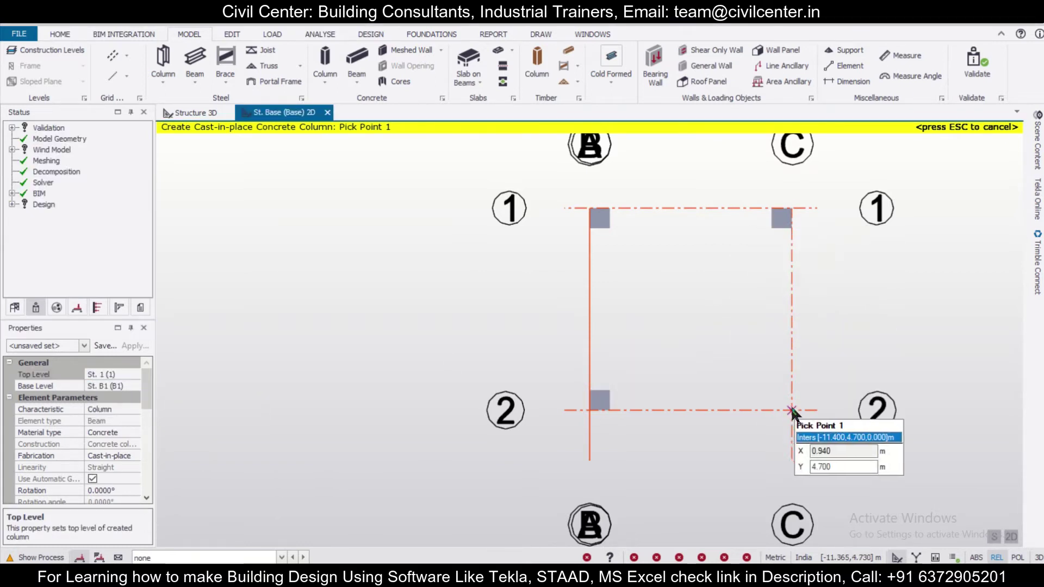
left_click(792, 411)
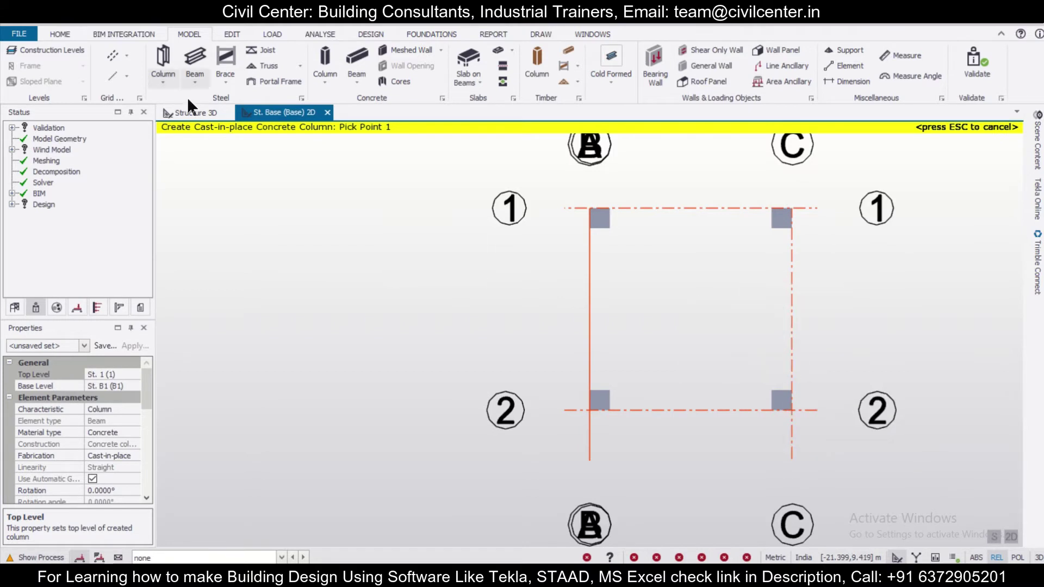
In the Structure 3D view, draw a sloped concrete beam along grid line 2 from the tall column's top to the short column's top.
left_click(184, 115)
right_click_drag(734, 346, 466, 298)
mouse_move(467, 298)
middle_mouse_down("shift")
mouse_move(595, 315)
mouse_move(462, 295)
middle_mouse_up("shift")
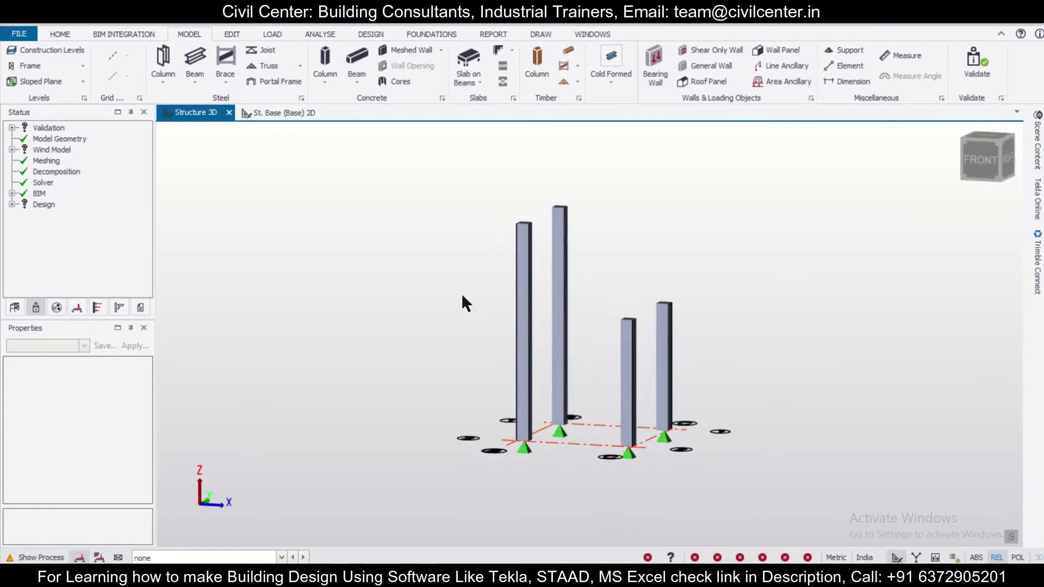
scroll(522, 212, "up", 3)
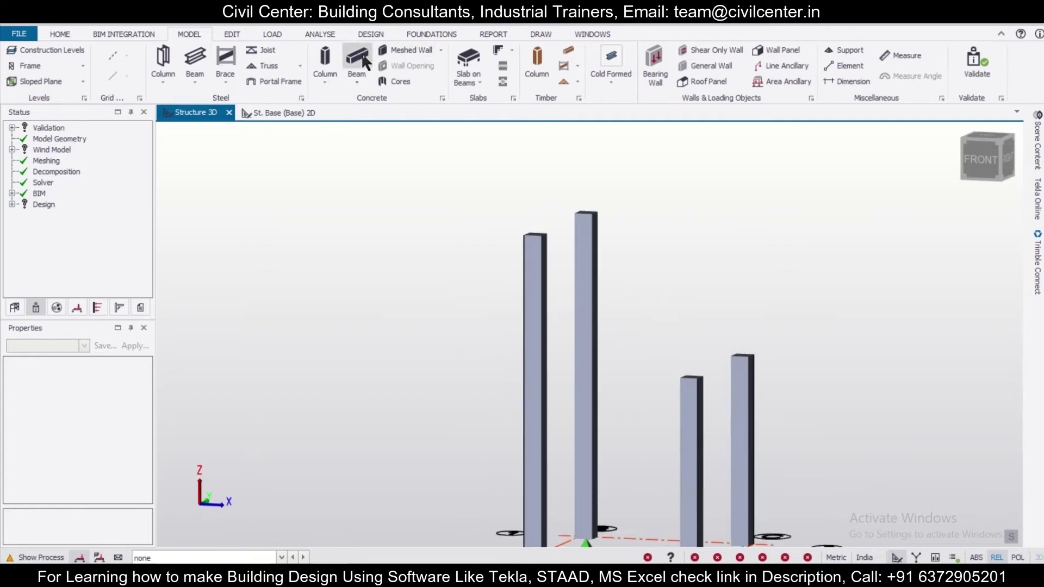
key("b")
scroll(541, 217, "up", 5)
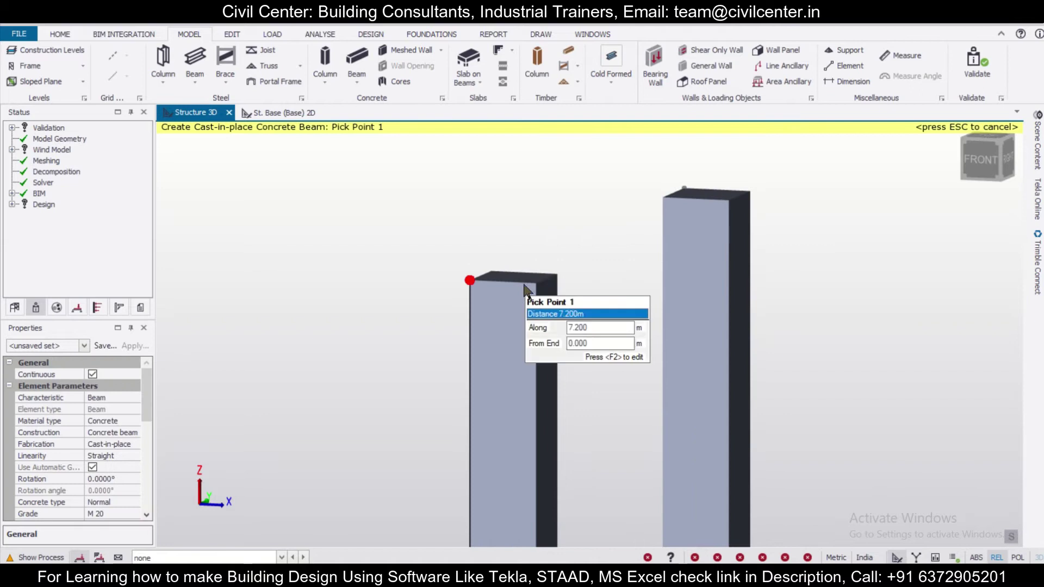
scroll(530, 274, "down", 4)
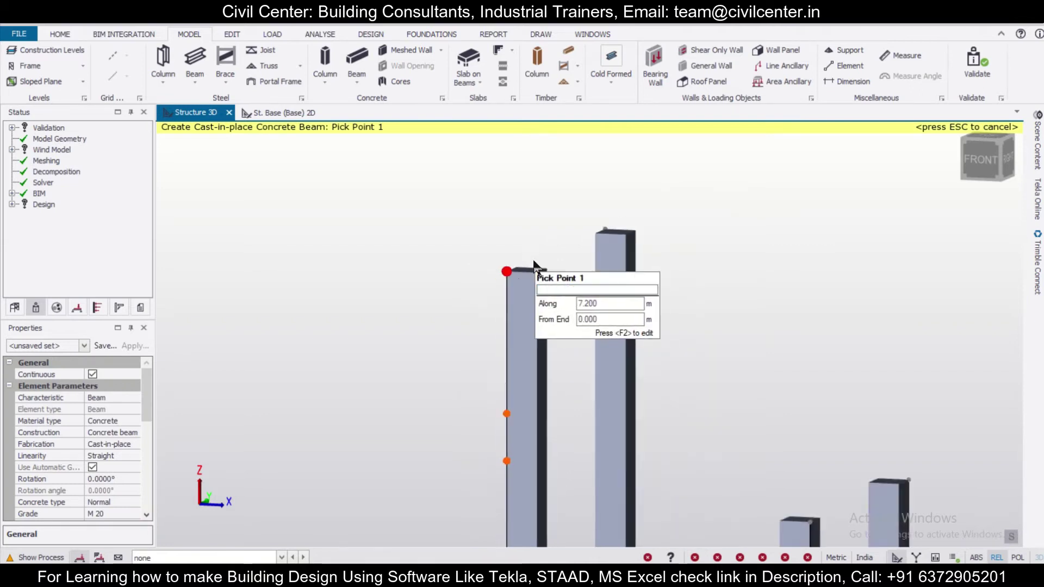
left_click(517, 268)
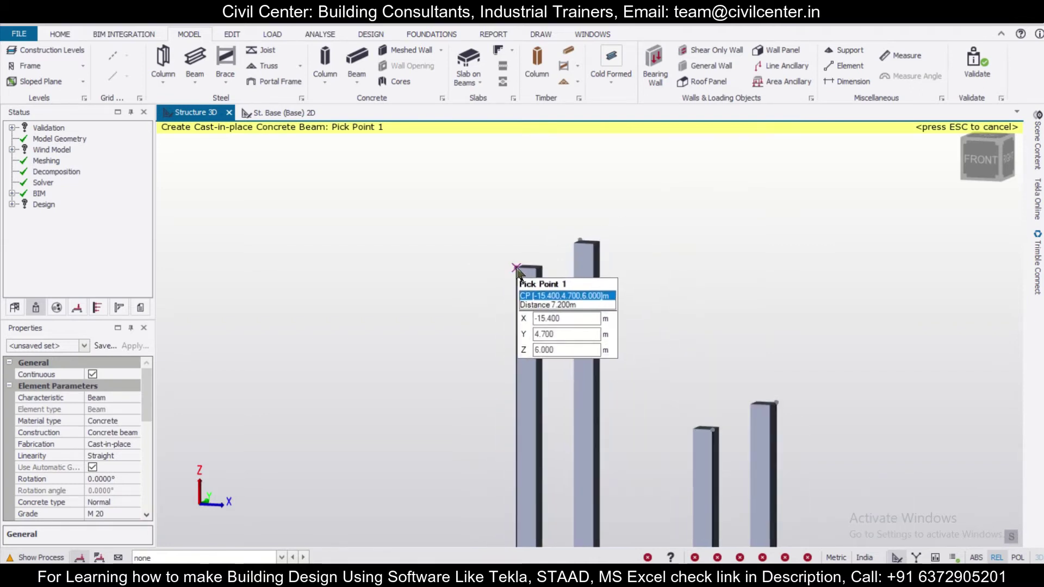
left_click(713, 430)
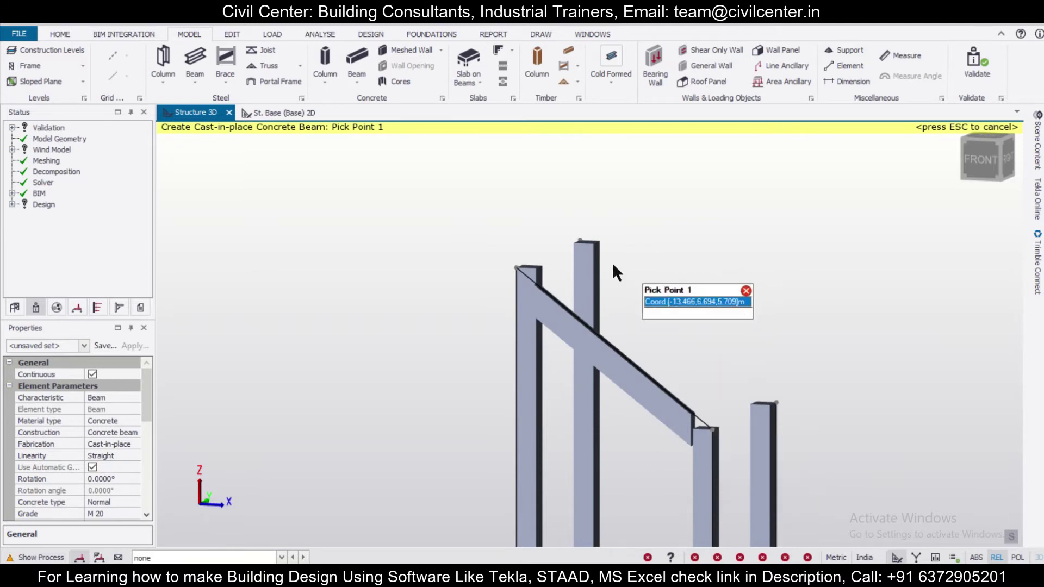
scroll(517, 256, "up", 5)
scroll(511, 250, "down", 5)
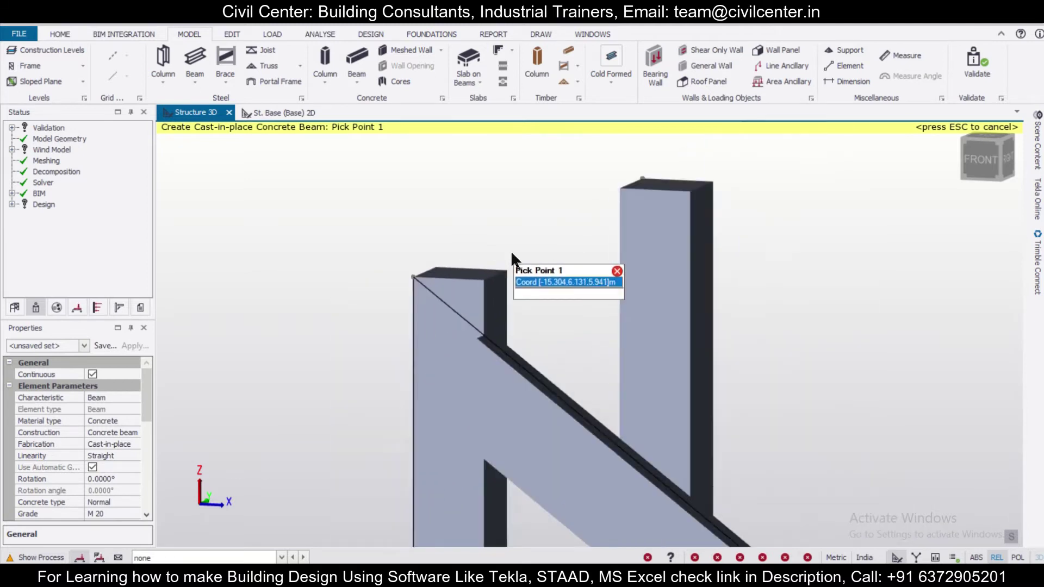
key("Escape")
Examine how the sloped beam meets the column tops at its upper and lower ends.
mouse_move(559, 376)
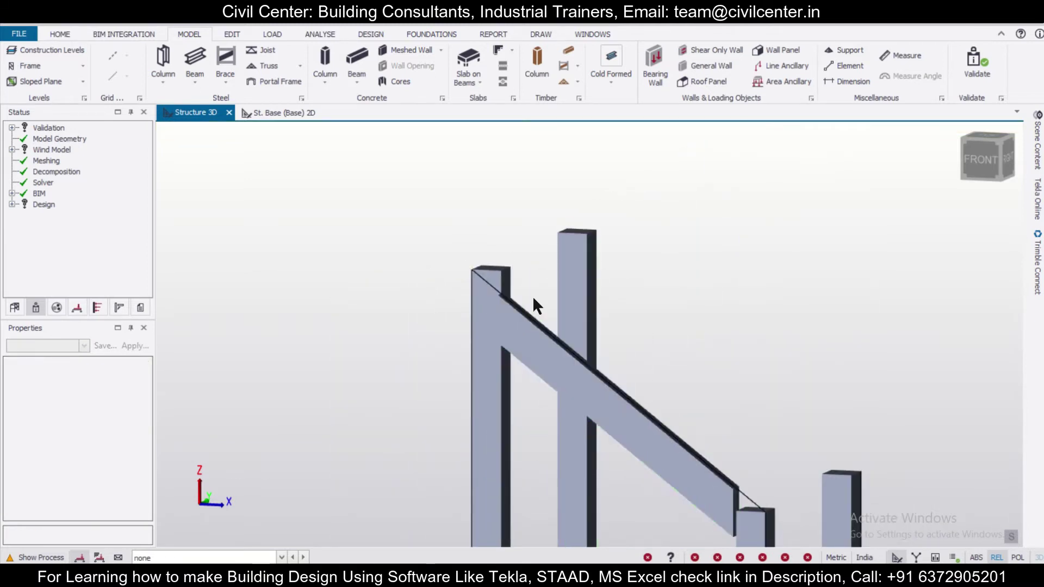
scroll(598, 452, "down", 2)
scroll(629, 447, "up", 6)
scroll(668, 401, "up", 5)
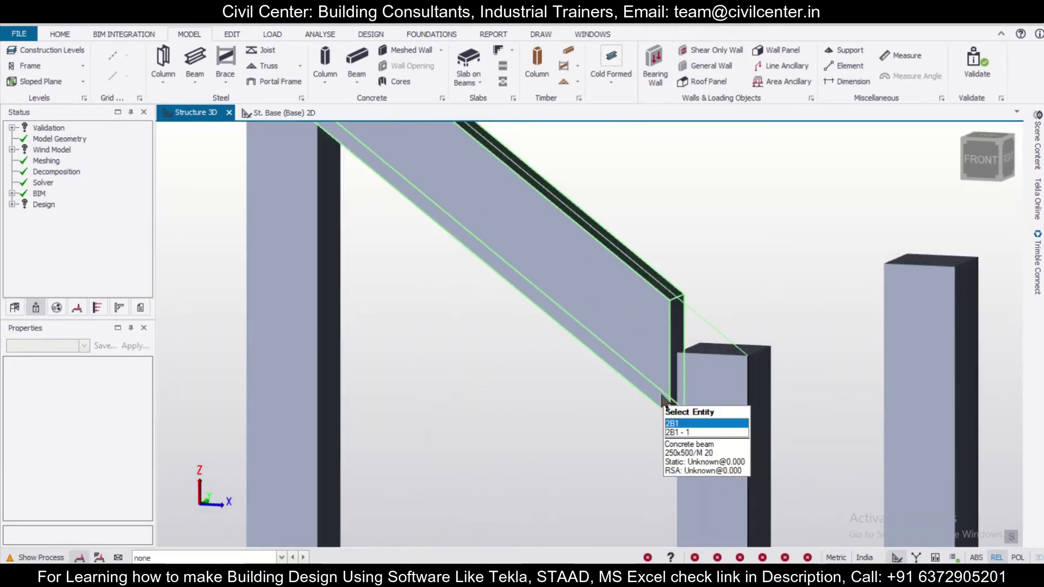
scroll(672, 379, "down", 7)
right_click_drag(603, 431, 711, 416)
scroll(460, 157, "up", 3)
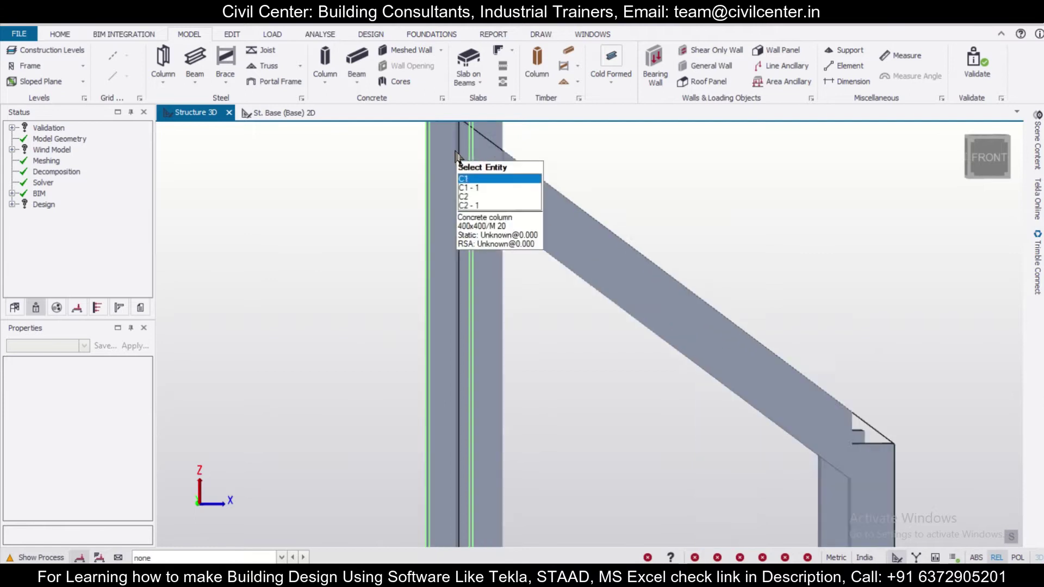
scroll(542, 191, "down", 2)
scroll(506, 217, "down", 1)
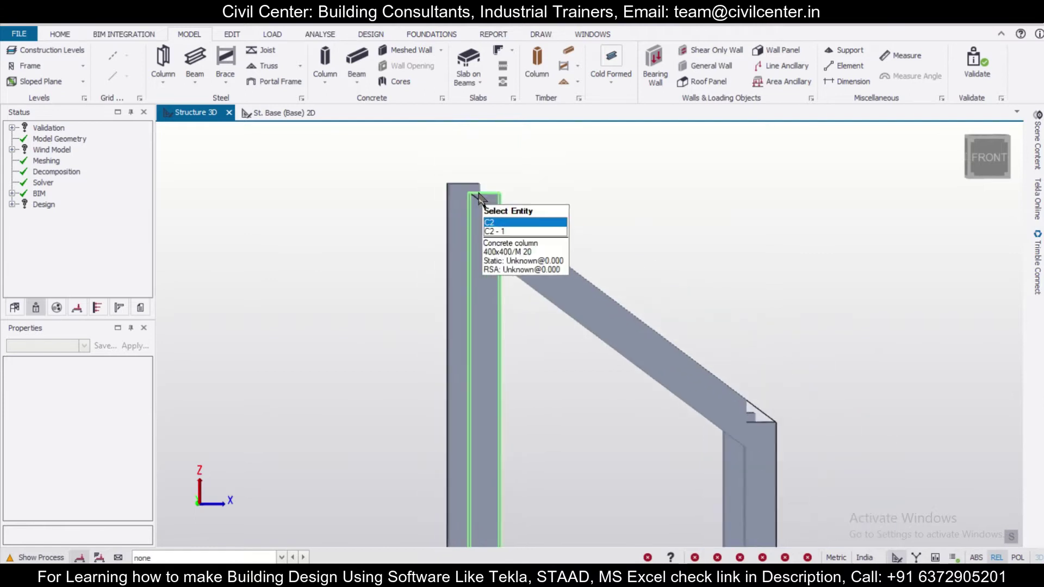
scroll(537, 250, "up", 3)
Select the sloped beam and inspect its alignment with the supporting columns from the front and at an angle.
left_click(503, 238)
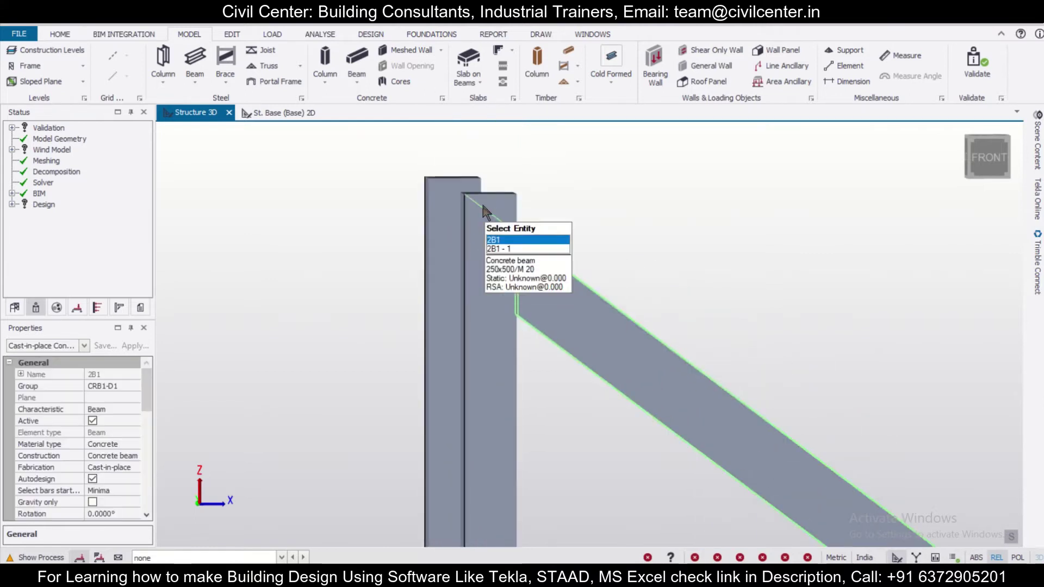
scroll(504, 238, "down", 2)
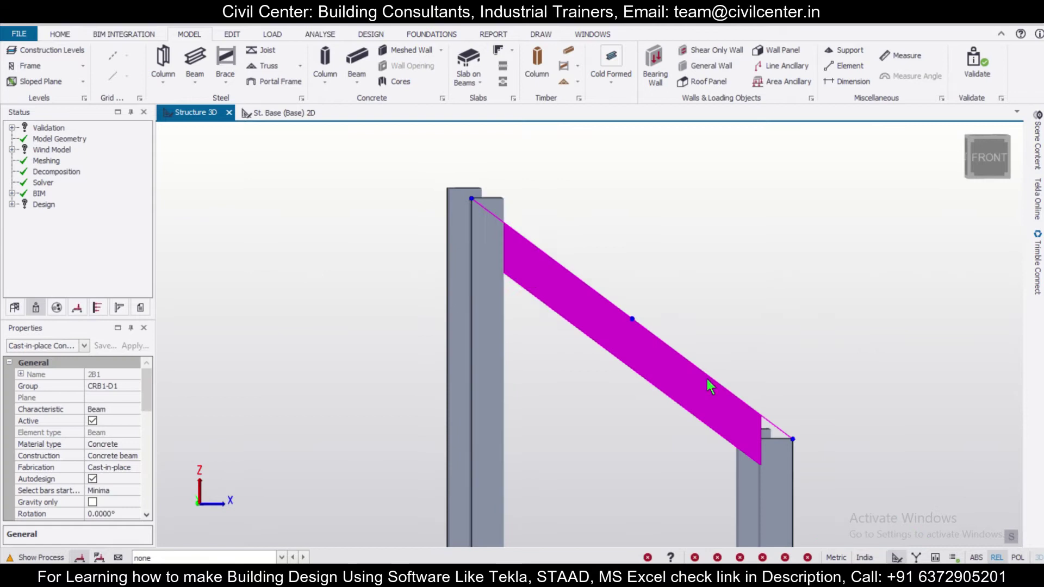
left_click(475, 206)
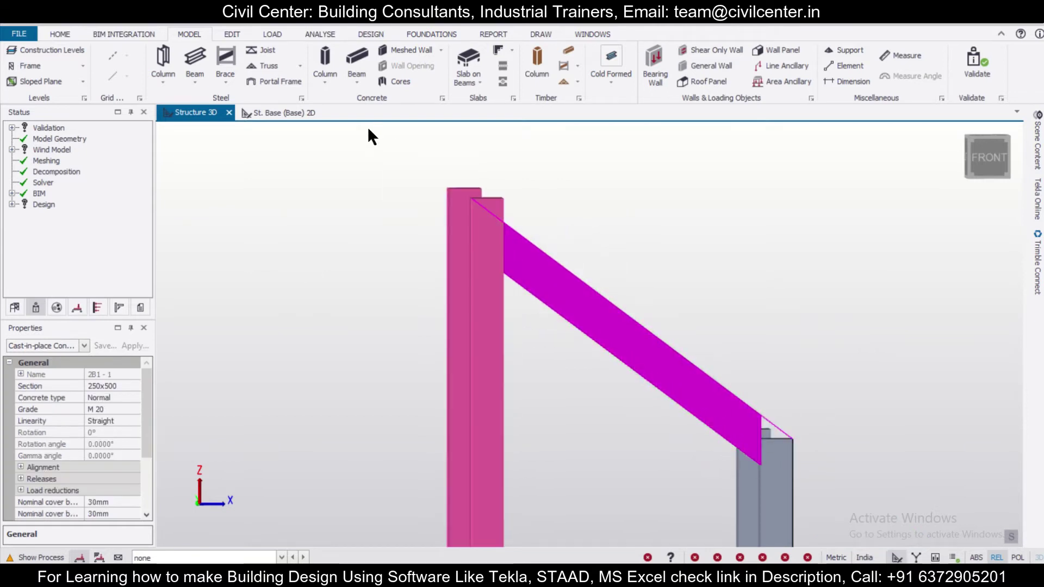
key("Escape")
left_click(546, 266)
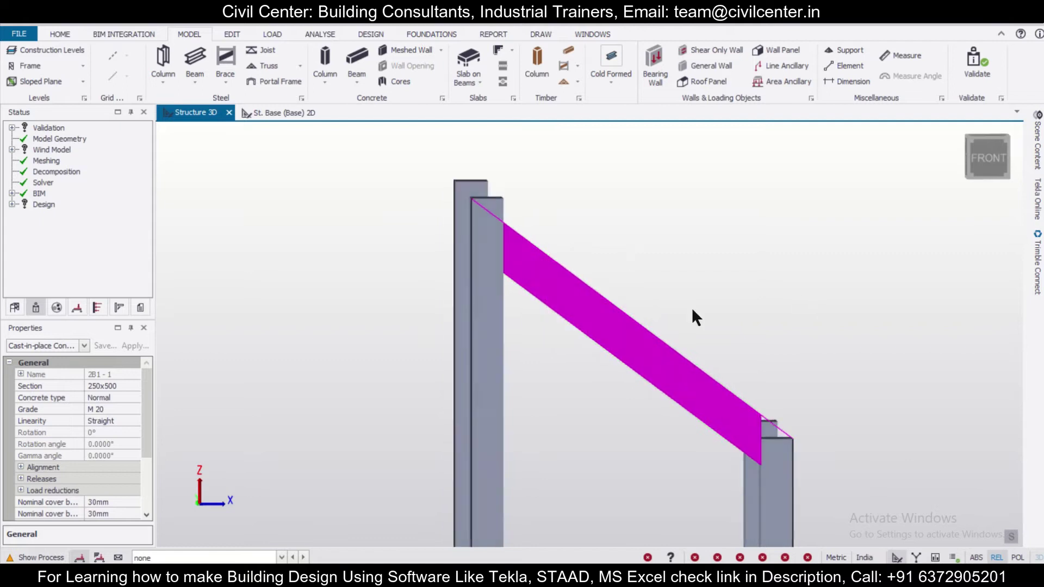
right_click_drag(692, 308, 541, 227)
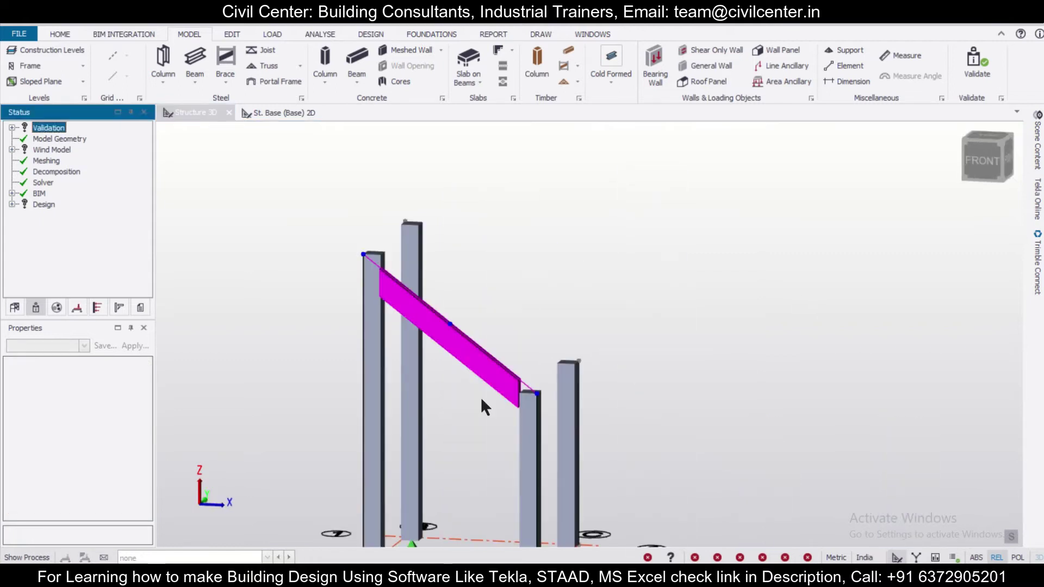
scroll(480, 399, "up", 3)
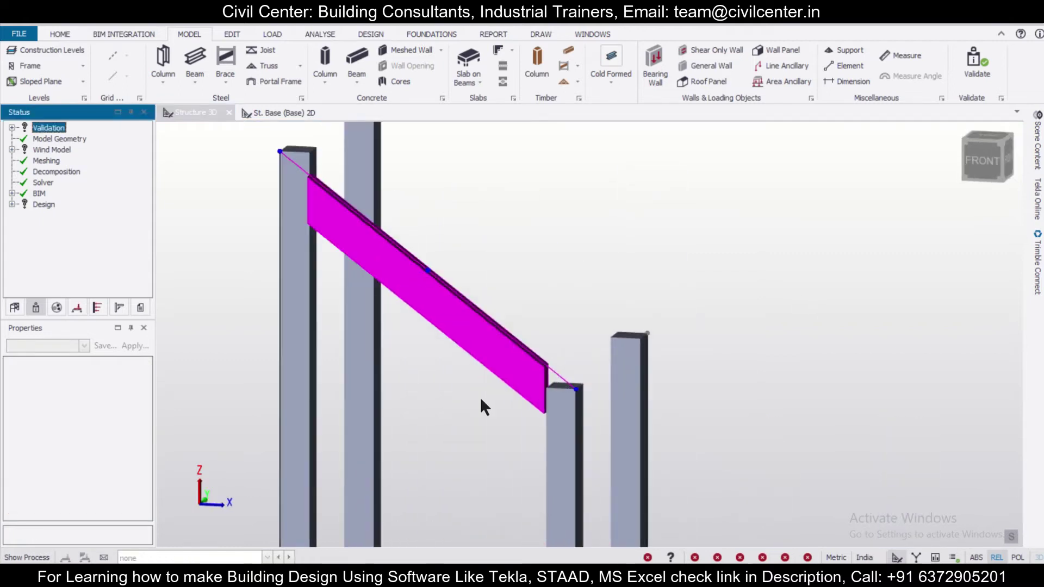
left_click(470, 403)
scroll(469, 403, "down", 3)
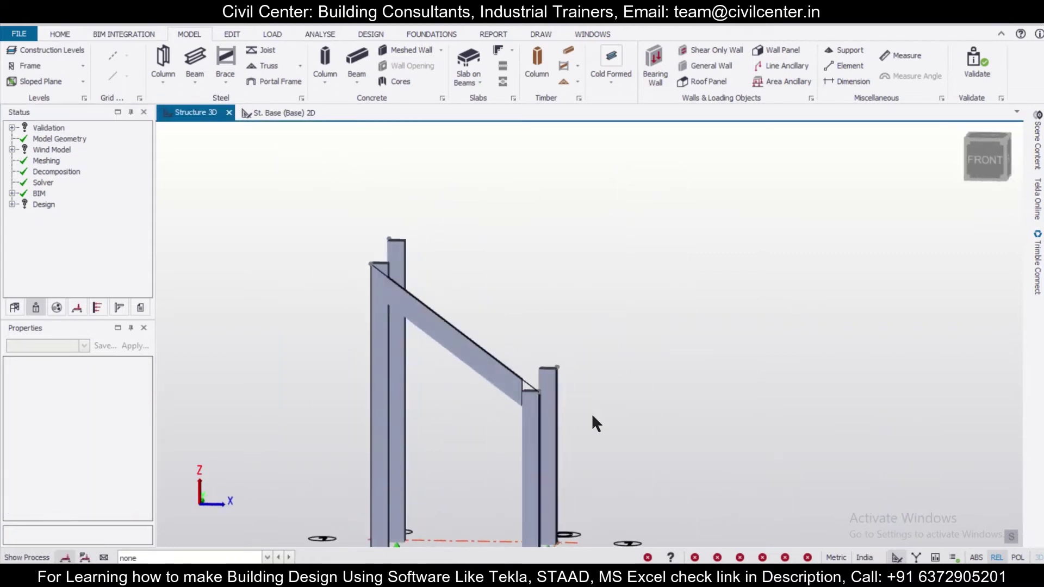
Create a frame on grid line 2, in the plane of the sloped beam.
left_click(53, 72)
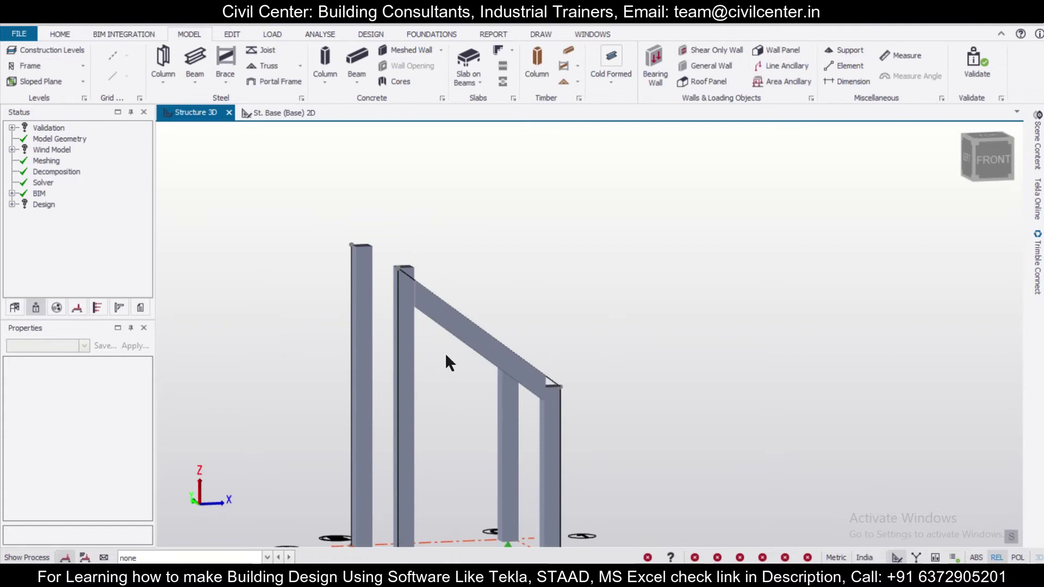
scroll(425, 390, "down", 3)
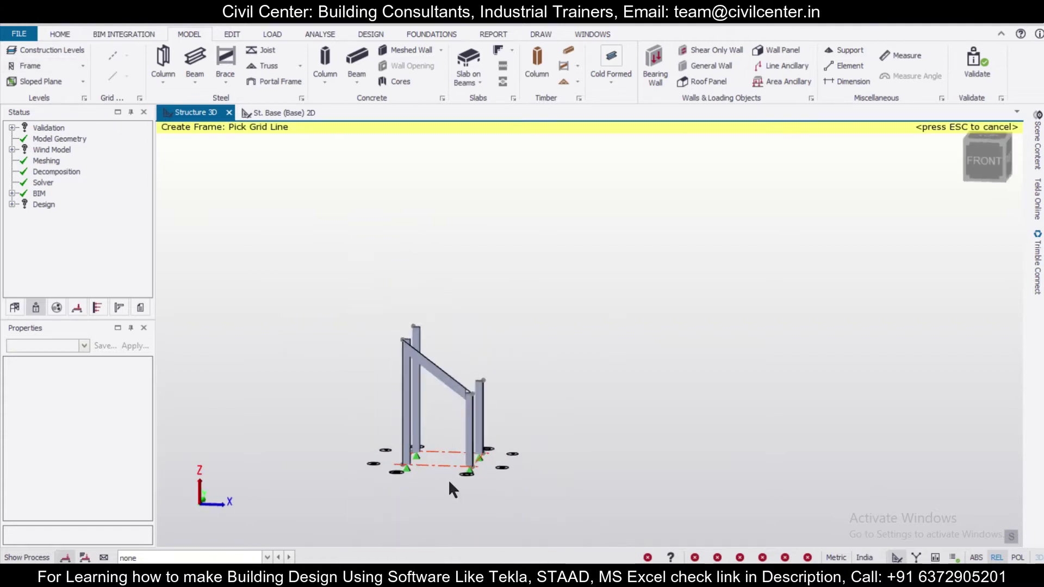
left_click(466, 478)
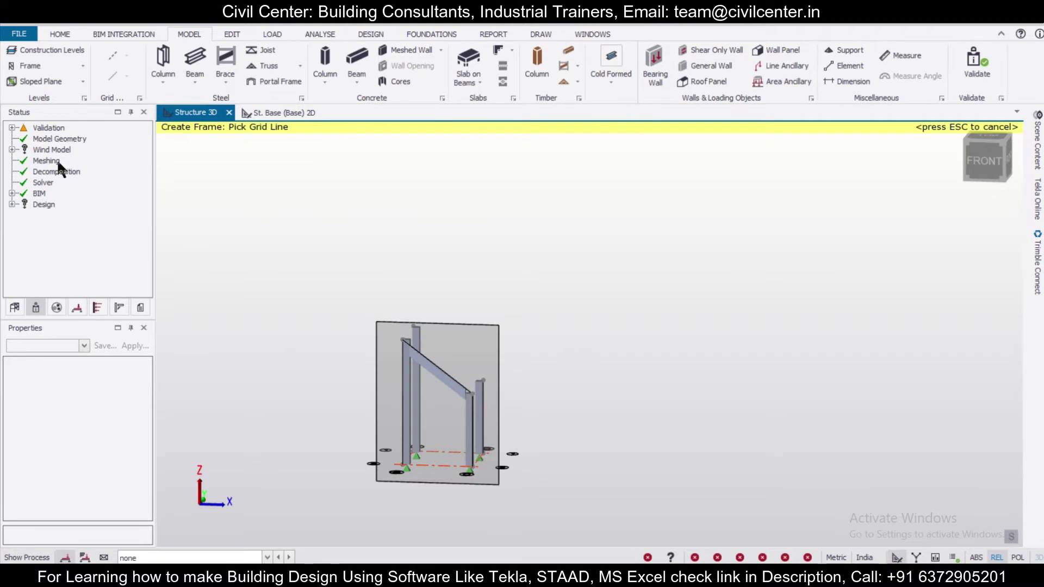
Open the 2D view of frame FRM 2 showing the sloped beam and its two columns.
left_click(16, 306)
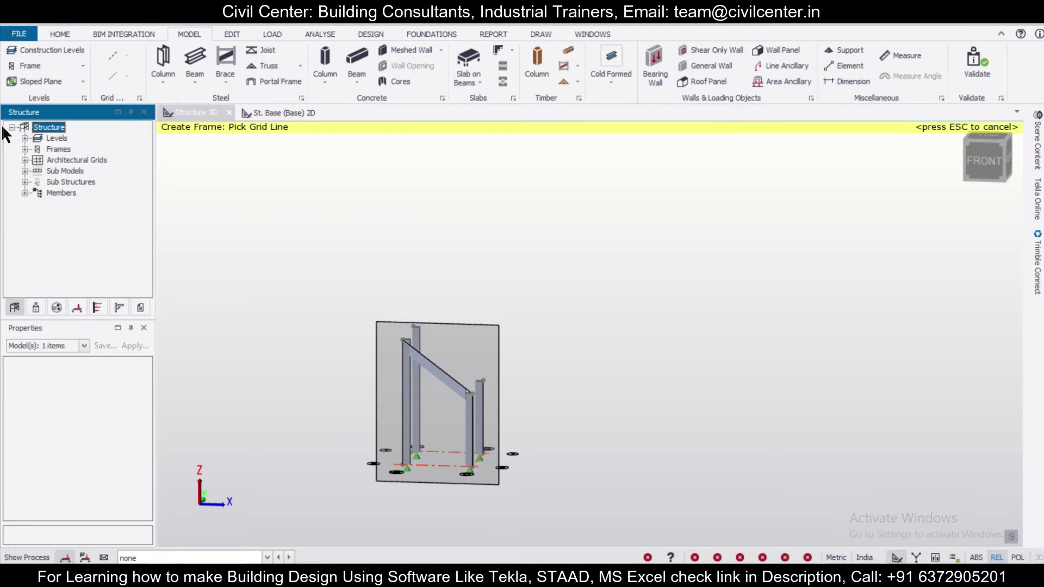
double_click(66, 160)
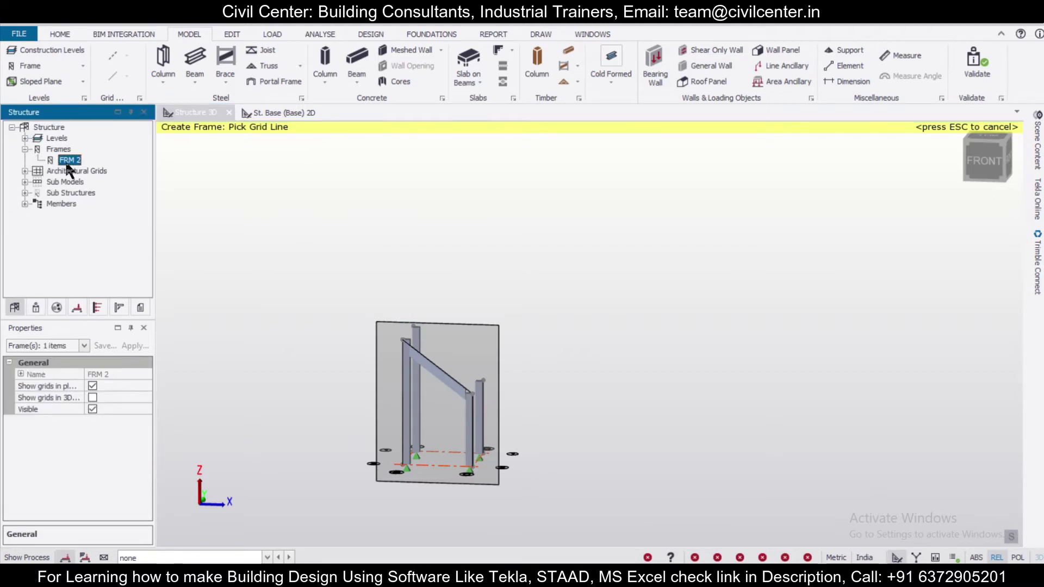
scroll(659, 283, "up", 3)
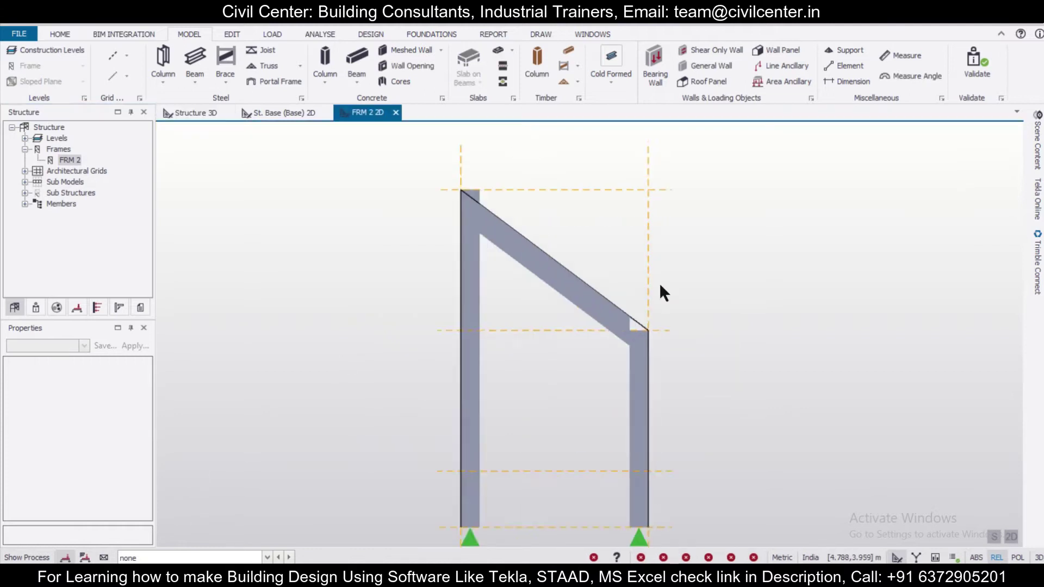
scroll(509, 212, "down", 2)
scroll(505, 270, "up", 1)
scroll(505, 271, "up", 2)
scroll(496, 256, "down", 2)
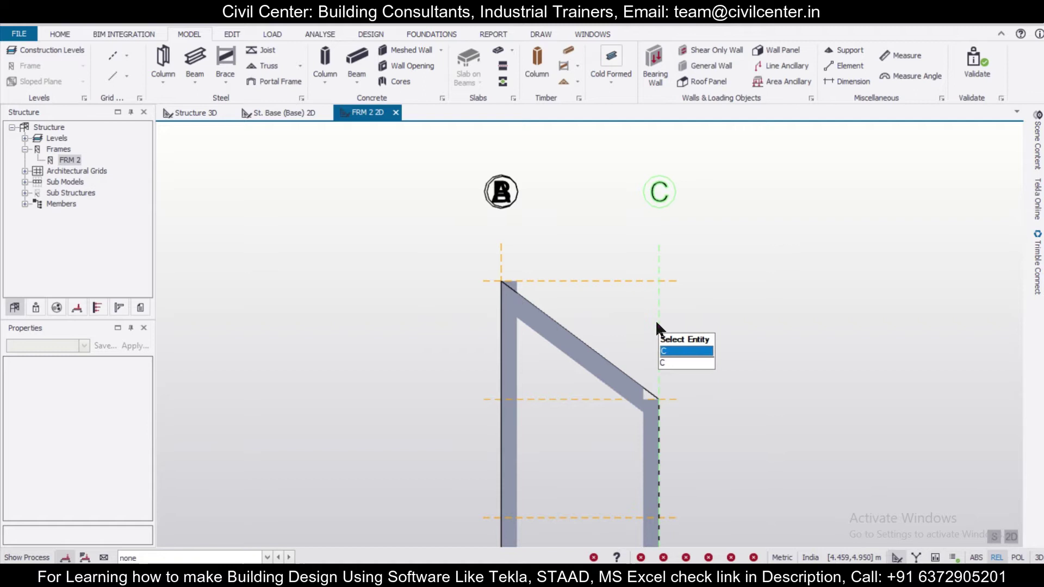
Add a construction line parallel to grid line C, offset about 0.88 m outward from the short column.
left_click(129, 74)
left_click(130, 75)
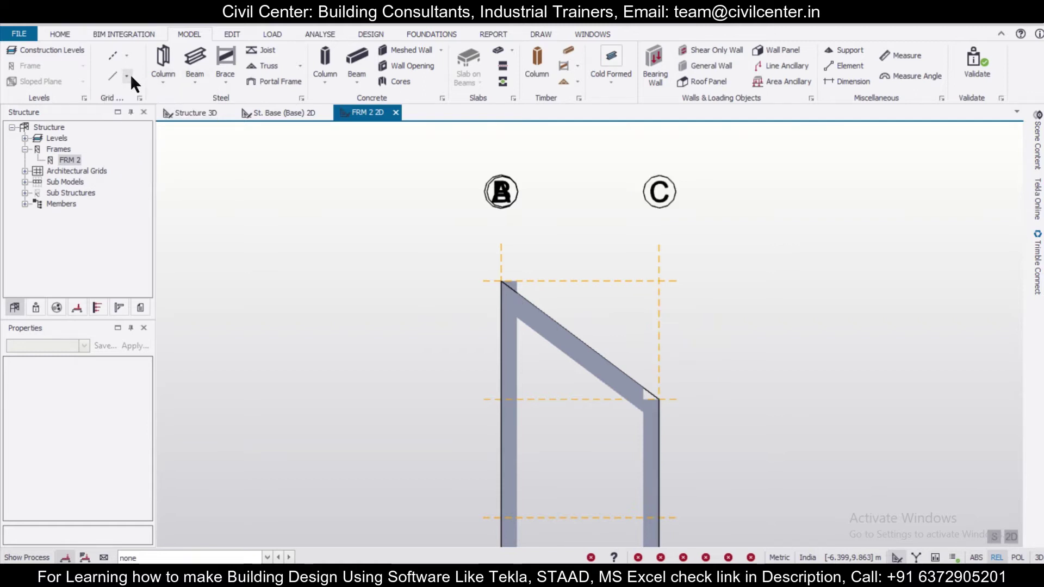
left_click(130, 74)
left_click(141, 126)
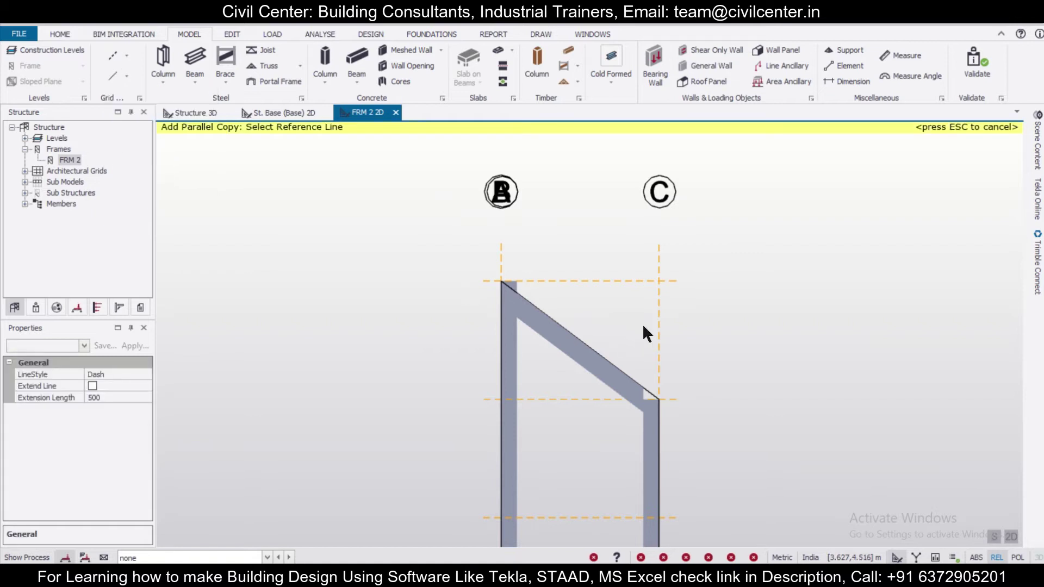
left_click(658, 328)
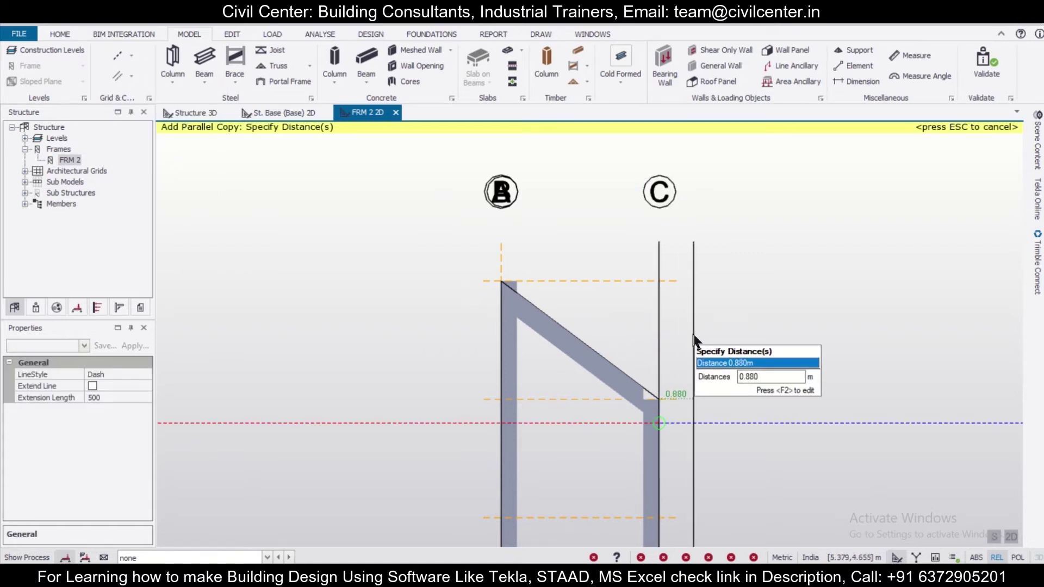
key("Escape")
Draw sloped construction lines along the beam's top edge, from the tall column's top to well past the short column.
left_click(132, 76)
left_click(157, 89)
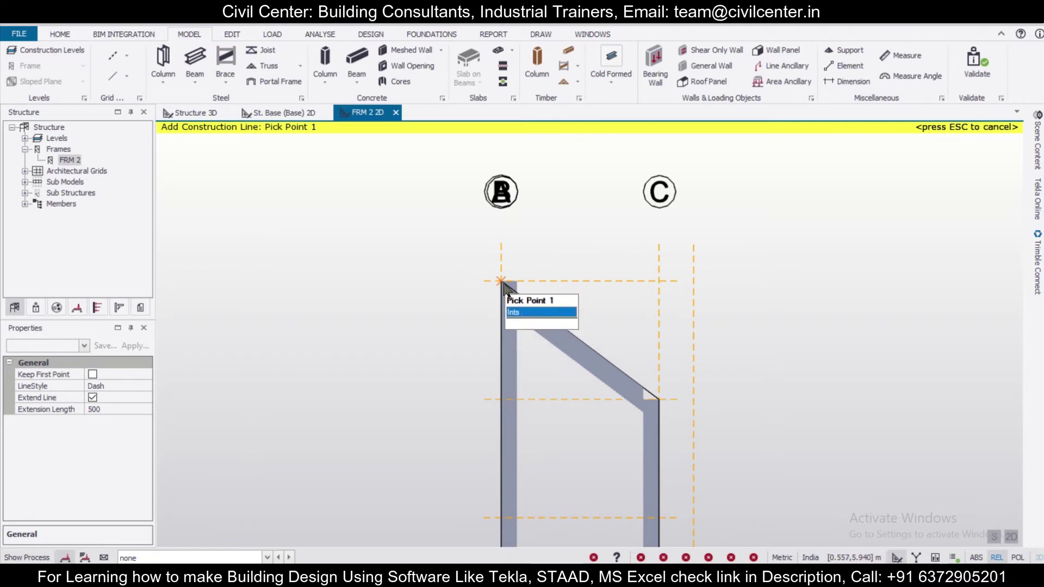
left_click(658, 401)
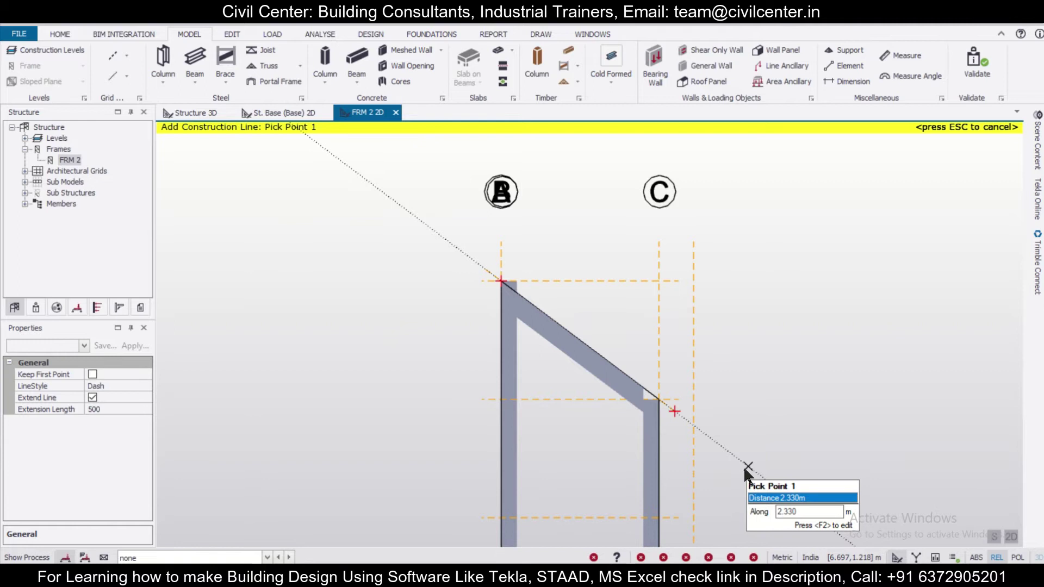
left_click(745, 466)
left_click(674, 413)
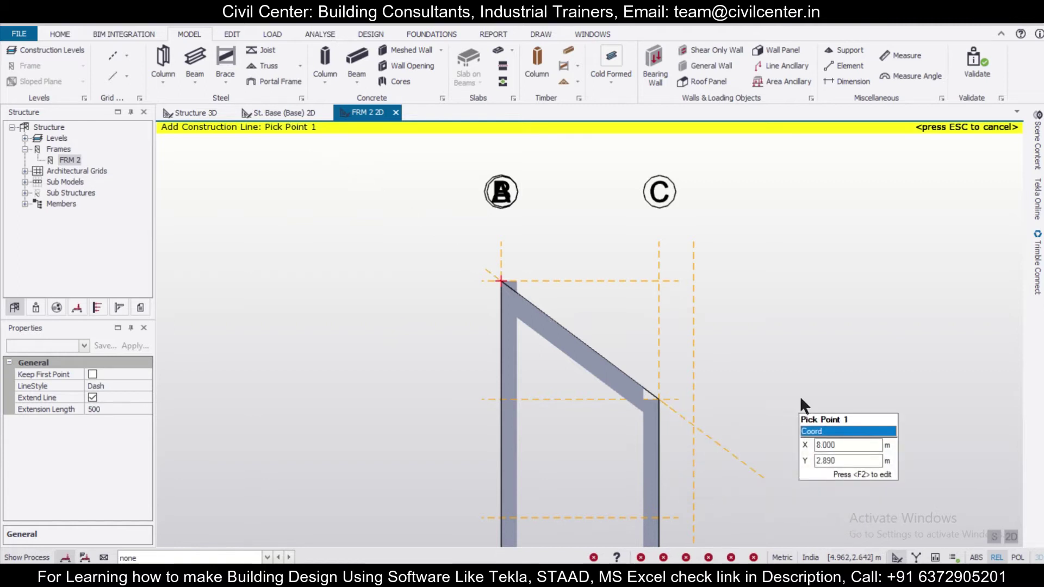
key("Escape")
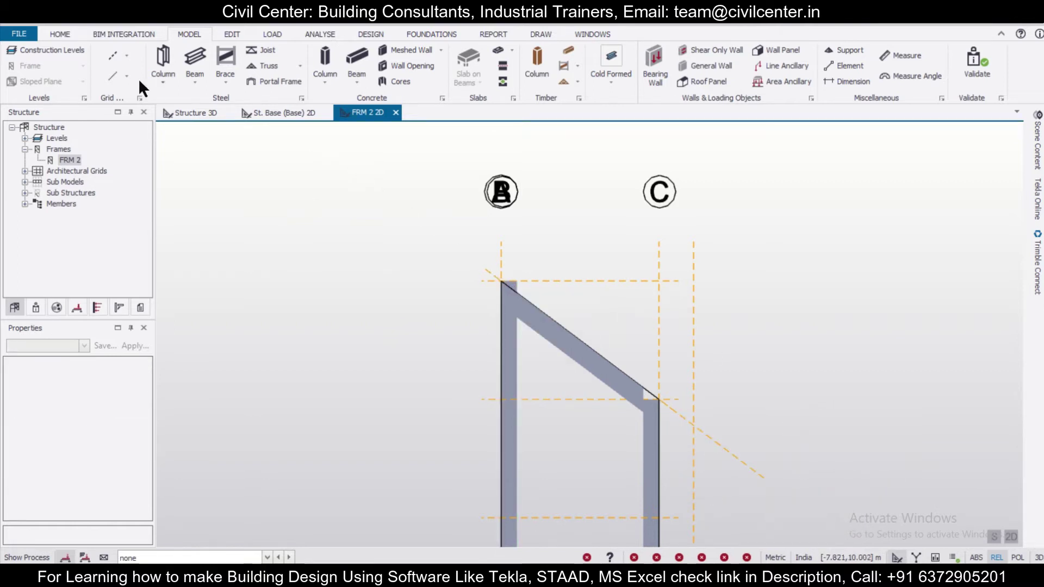
Add a sloped construction line in line with the beam, extending outward beyond the tall column's top.
left_click(117, 71)
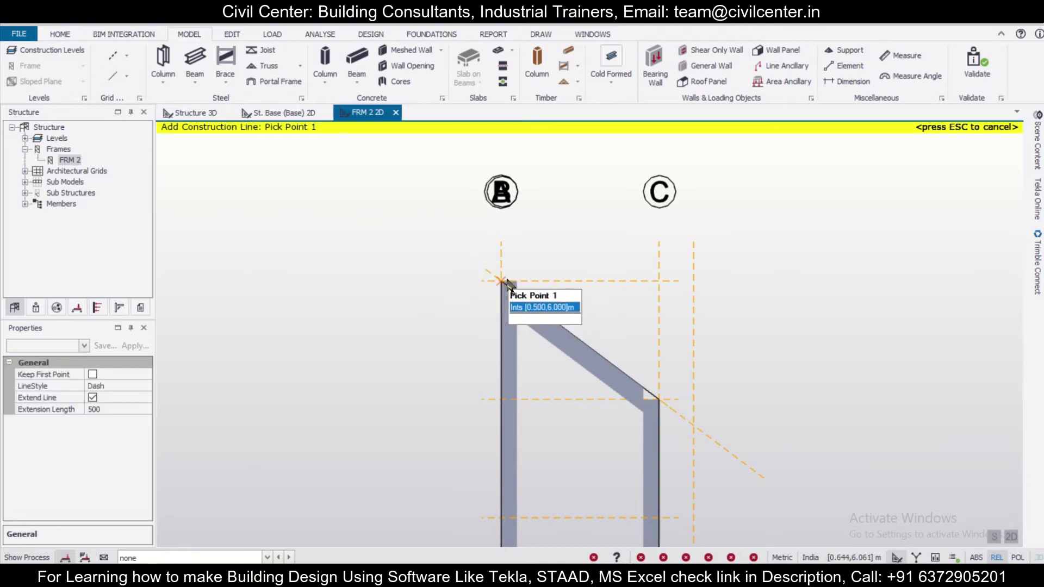
left_click(485, 270)
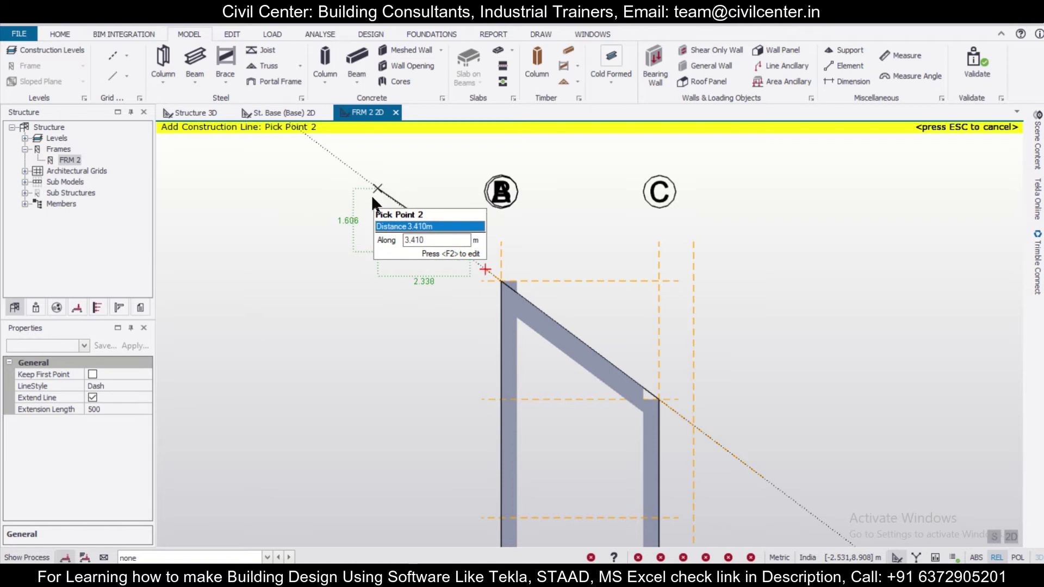
key("Escape")
scroll(486, 272, "up", 2)
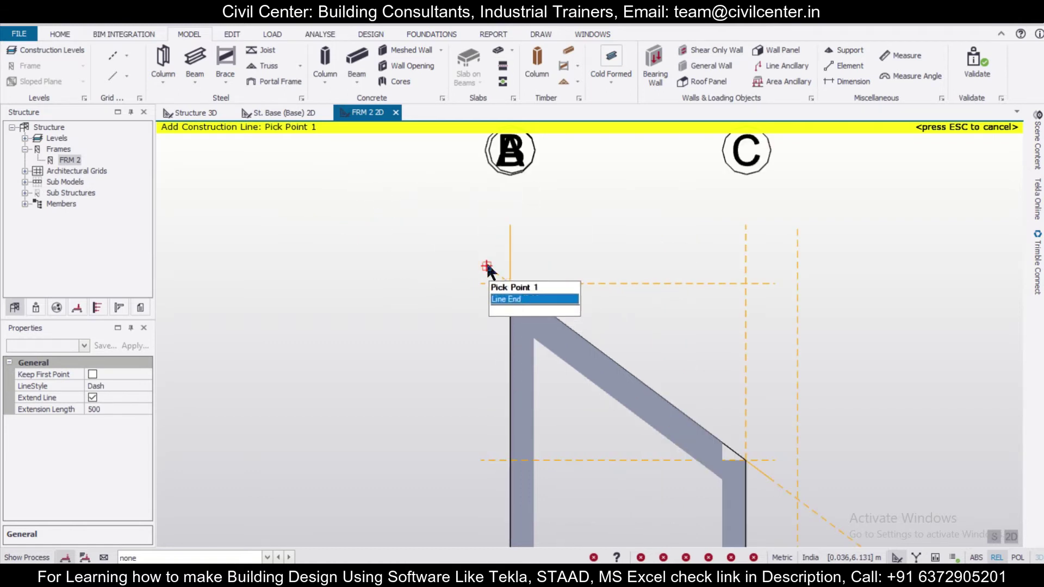
left_click(366, 175)
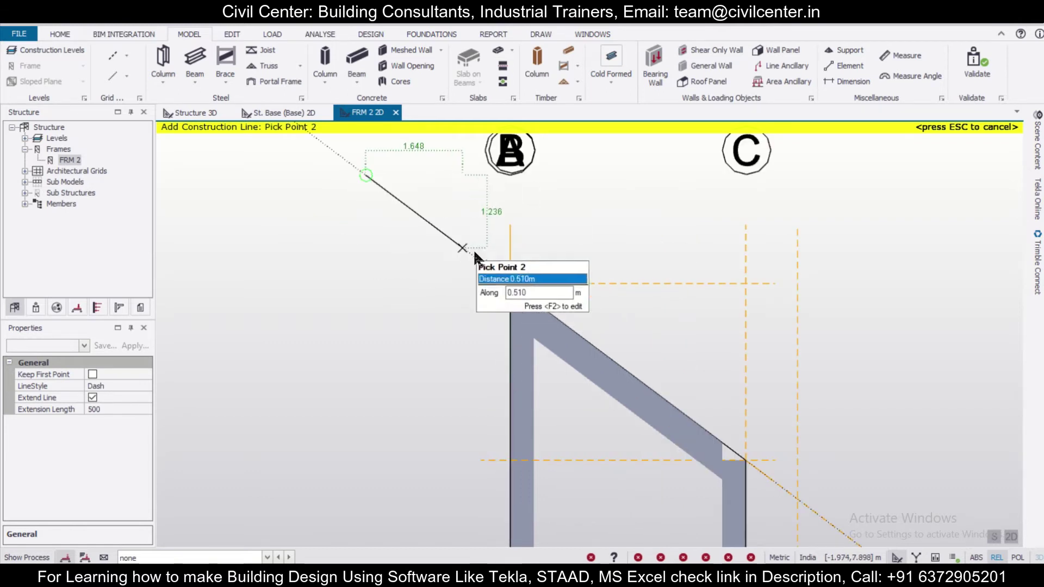
left_click(481, 267)
key("Escape")
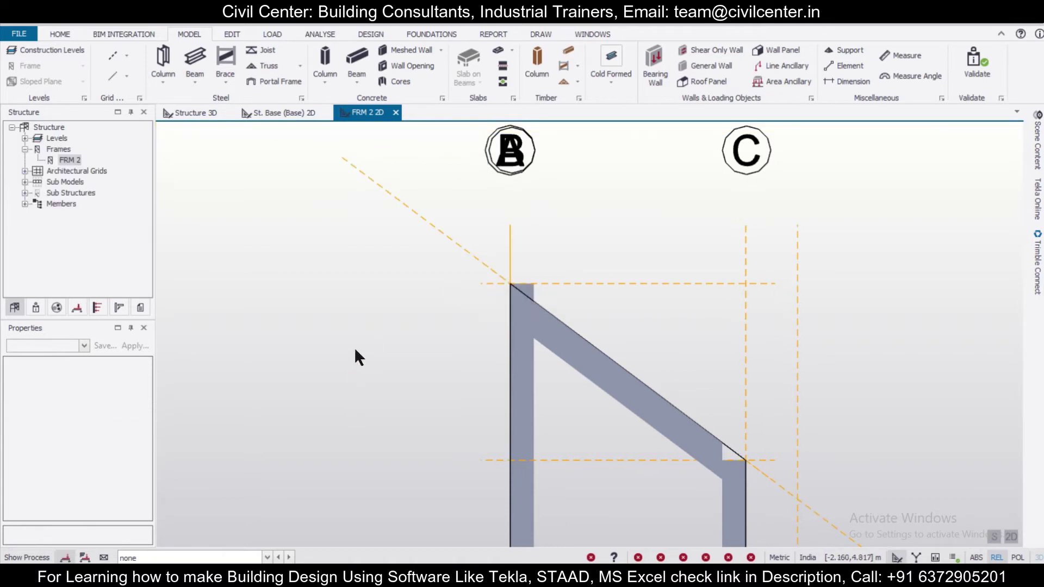
scroll(359, 343, "down", 2)
scroll(447, 307, "down", 1)
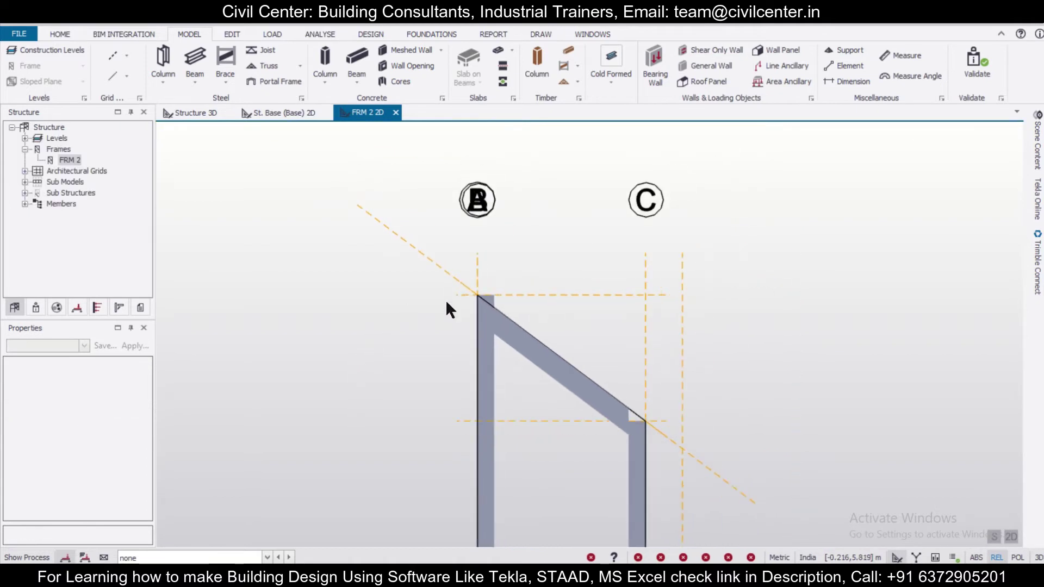
mouse_move(477, 338)
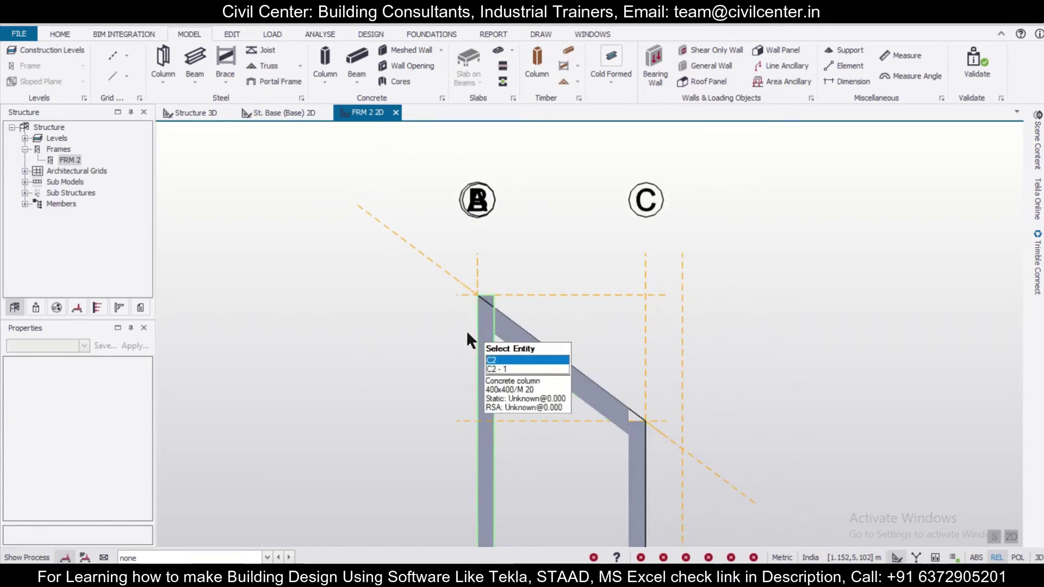
left_click(503, 333)
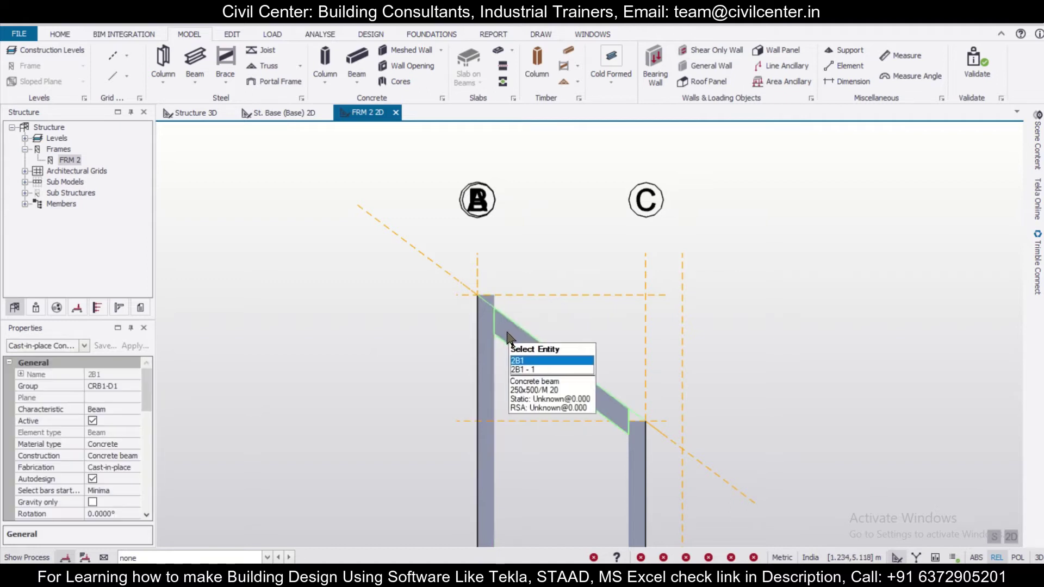
left_click(481, 302)
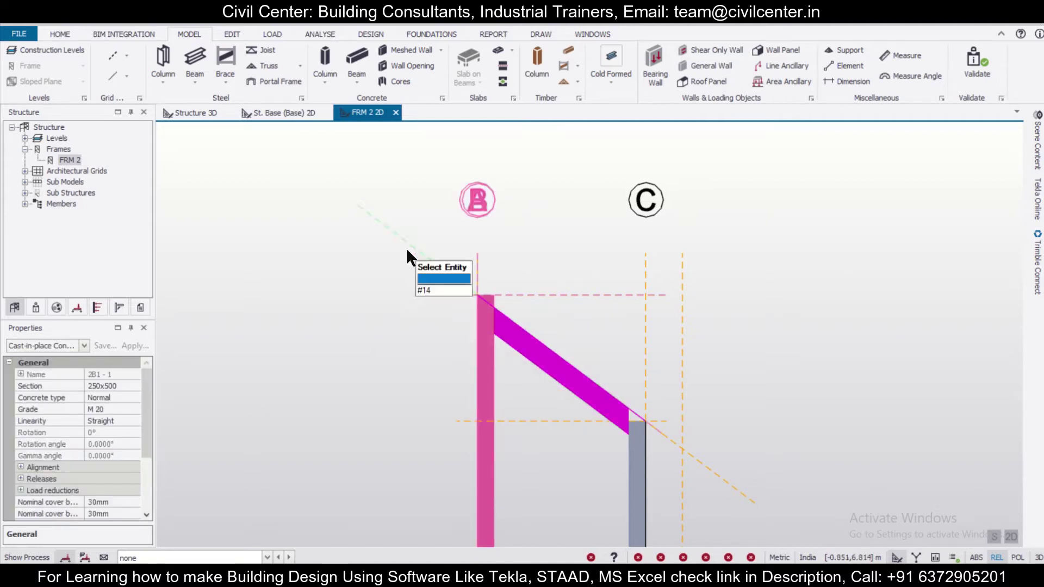
key("Escape")
Add a parallel construction line about 1.19 m outward from the tall column's grid line, crossing the sloped line.
mouse_move(430, 255)
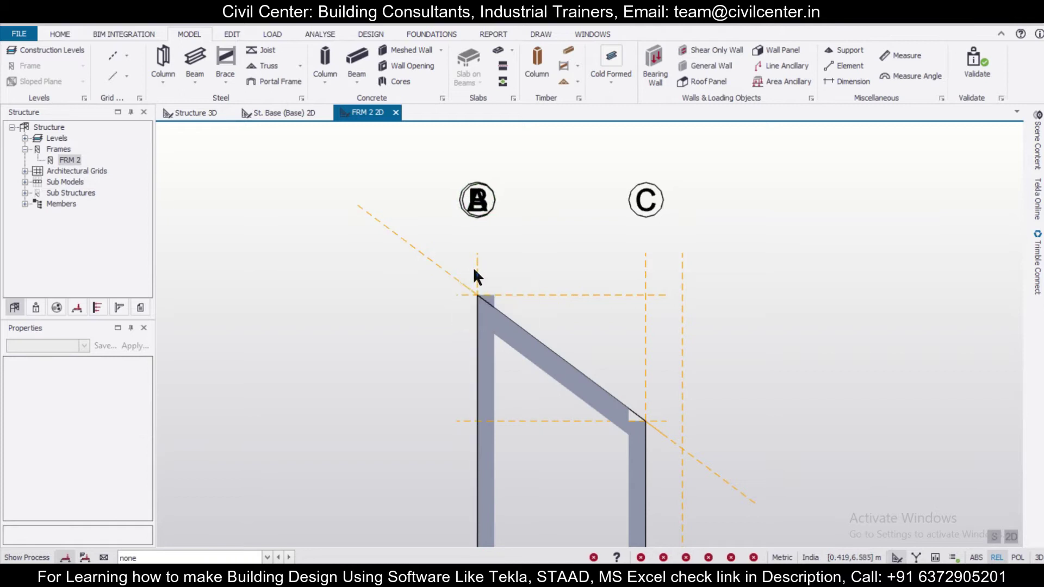
left_click(126, 76)
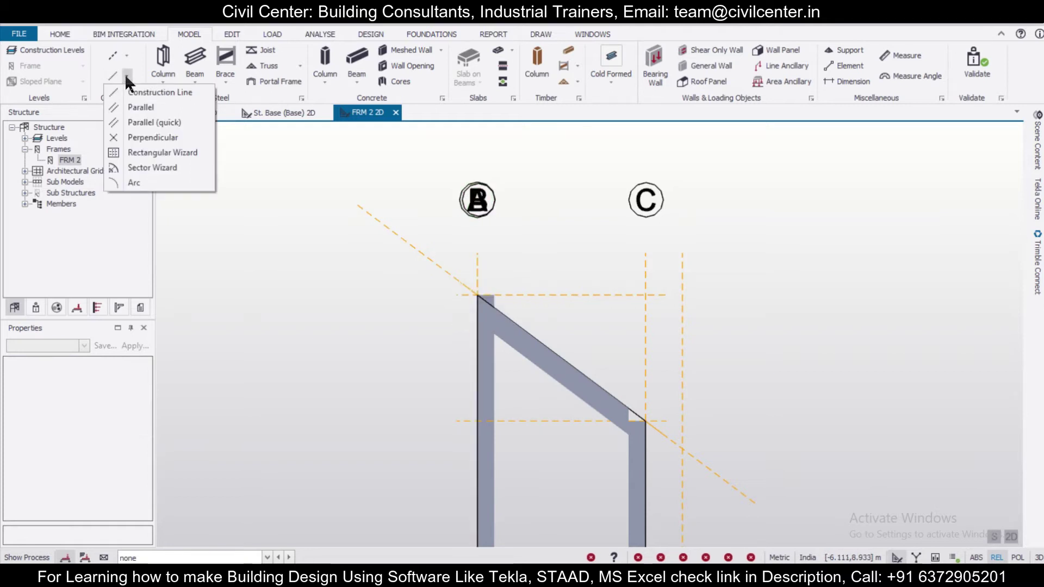
left_click(139, 122)
left_click(475, 273)
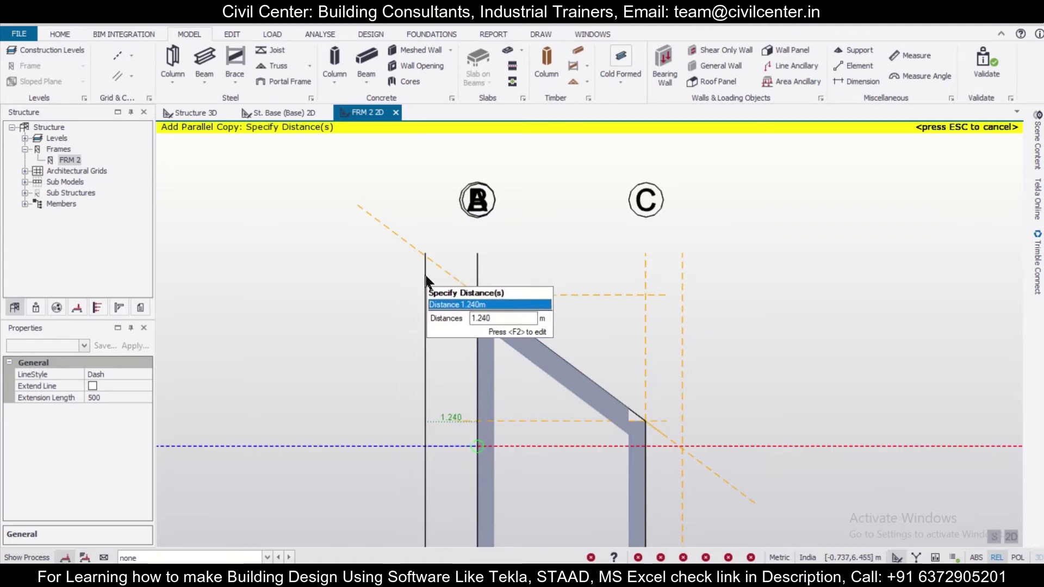
left_click(428, 276)
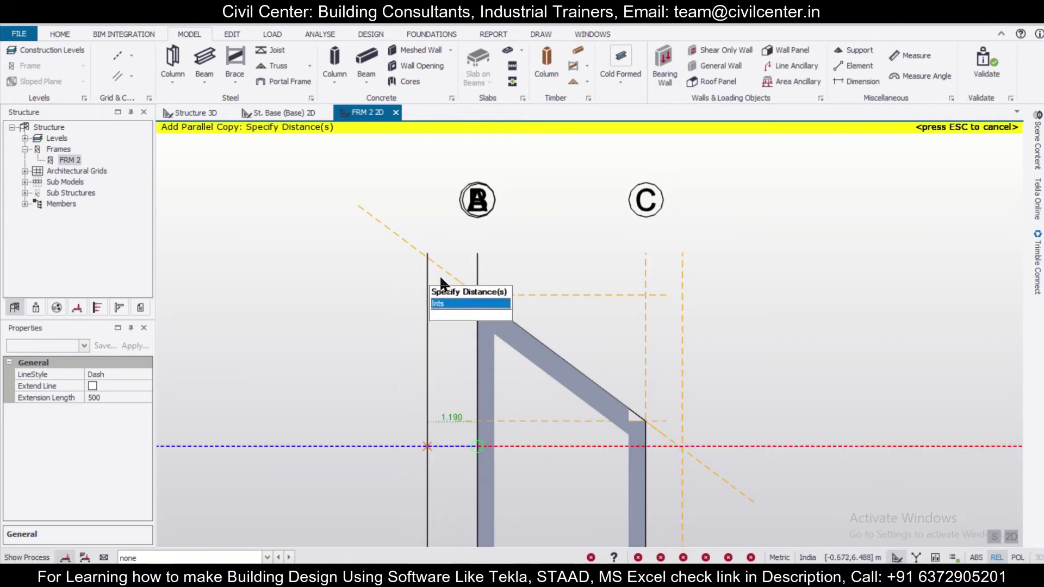
key("Return")
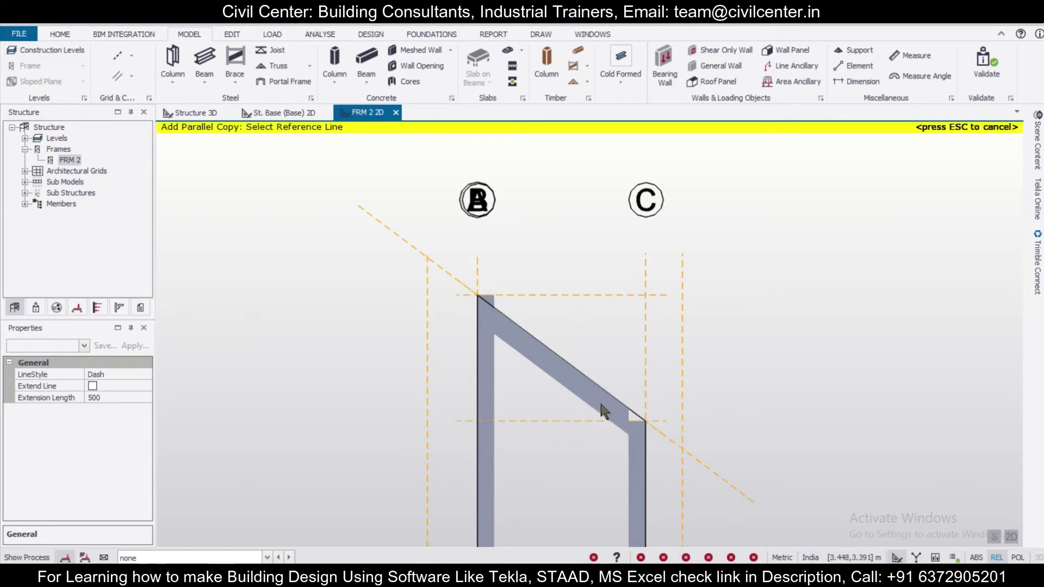
key("Escape")
scroll(566, 387, "up", 2)
left_click(565, 387)
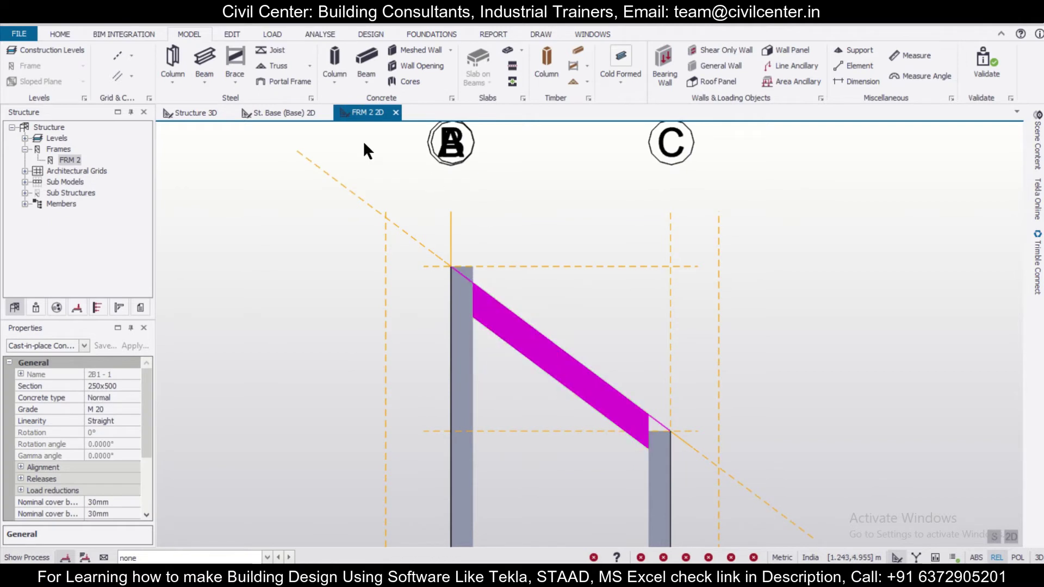
left_click(374, 57)
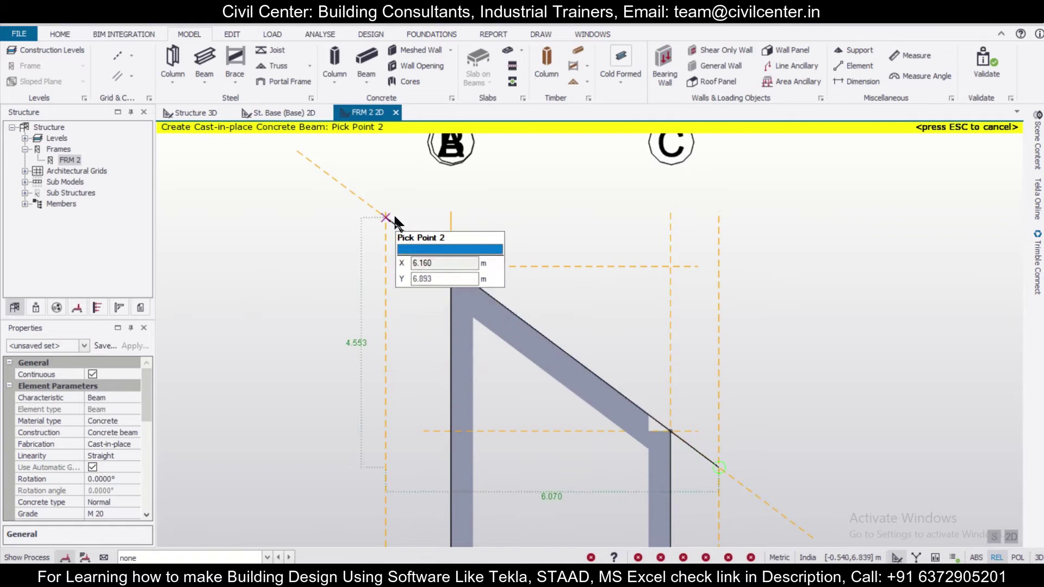
key("Escape")
Replace the sloped beam with a cast-in-place concrete beam along the sloped construction line, spanning between the two outer offset lines.
left_click(577, 388)
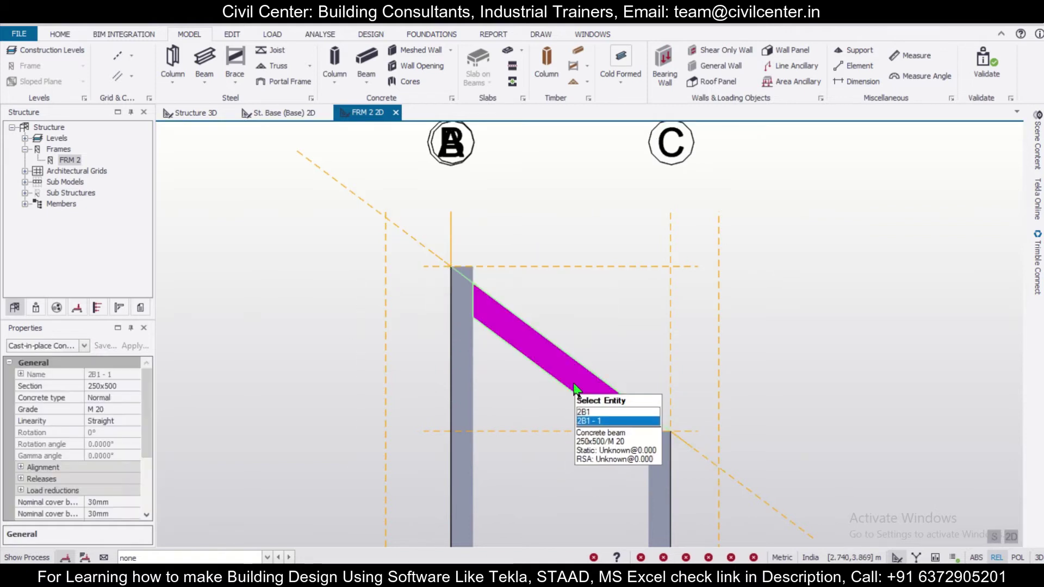
key("Delete")
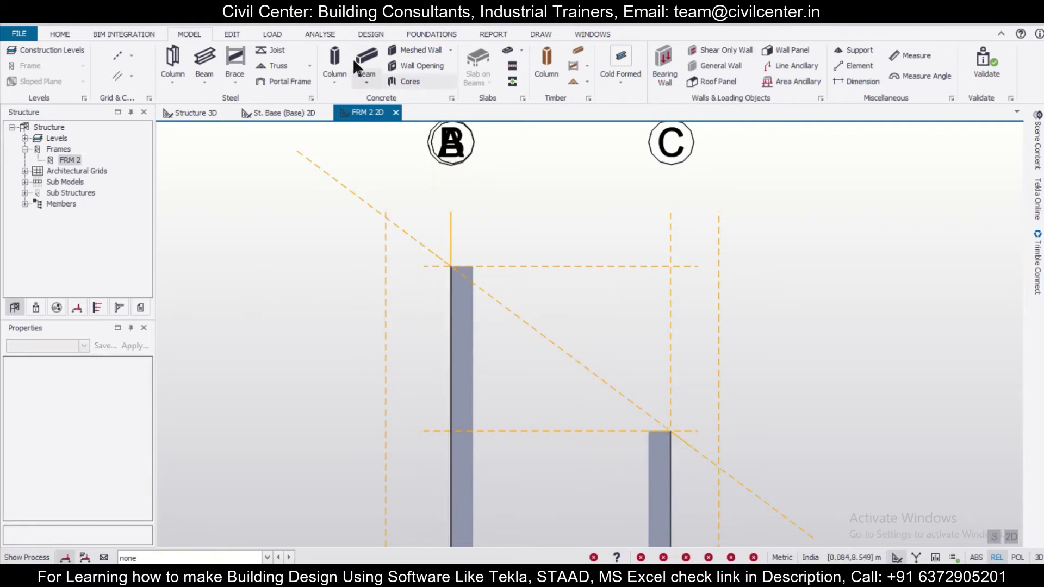
left_click(369, 57)
left_click(386, 215)
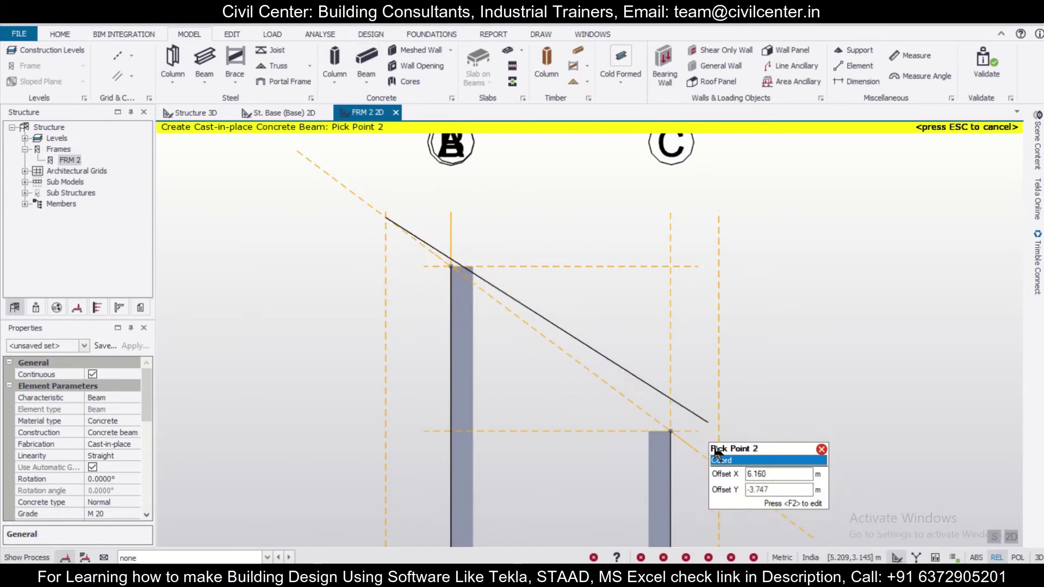
left_click(723, 469)
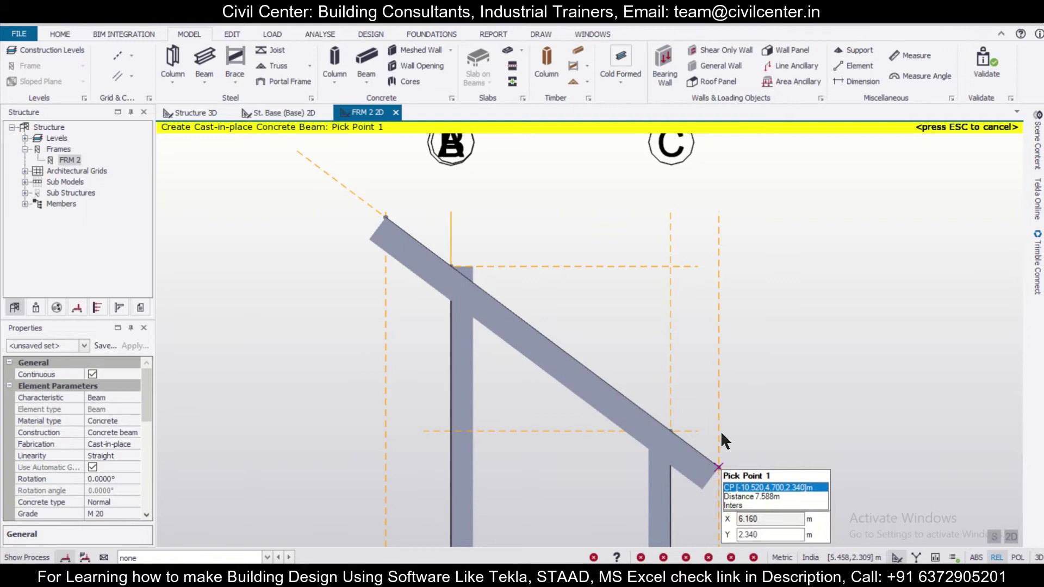
Switch the frame view to 3D and examine the beam's overhangs beyond both columns.
scroll(713, 365, "down", 2)
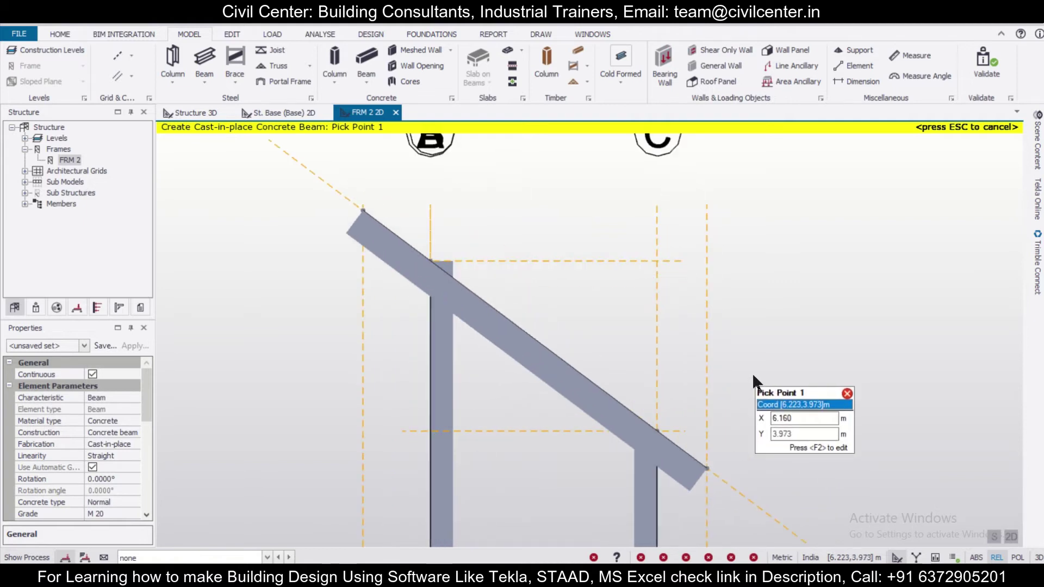
scroll(751, 372, "down", 2)
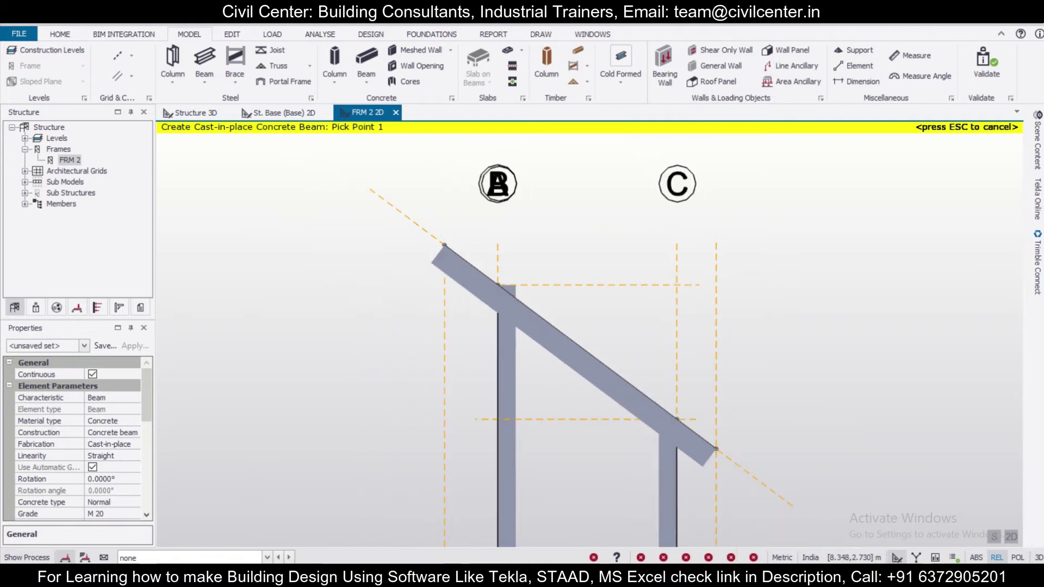
left_click(1012, 538)
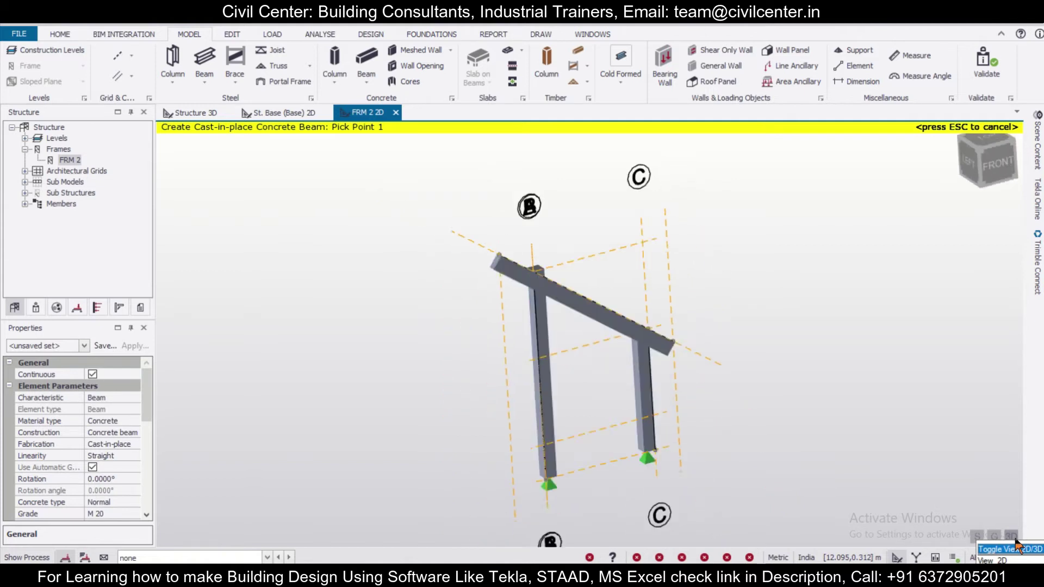
right_click(799, 419)
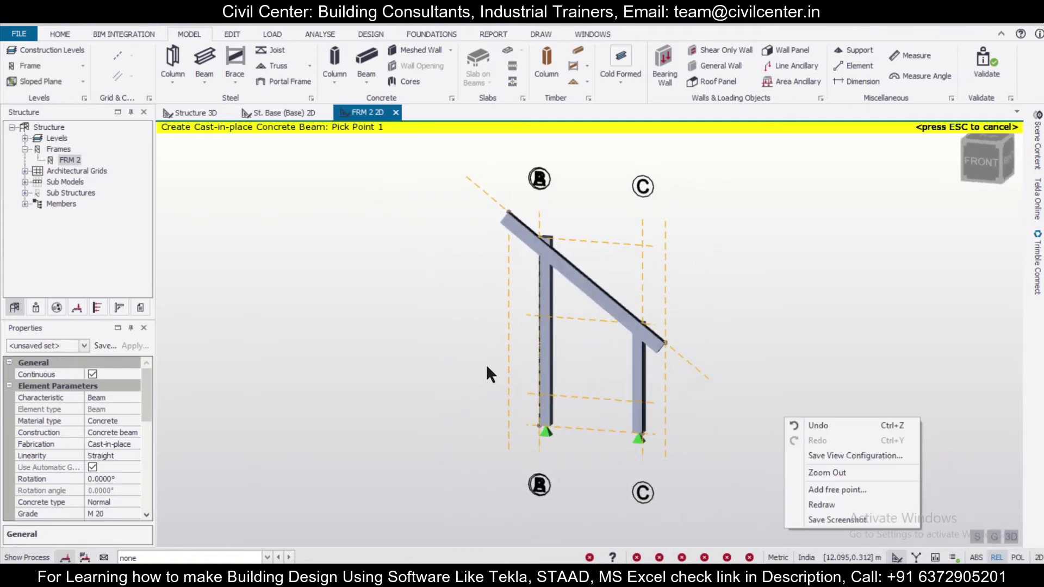
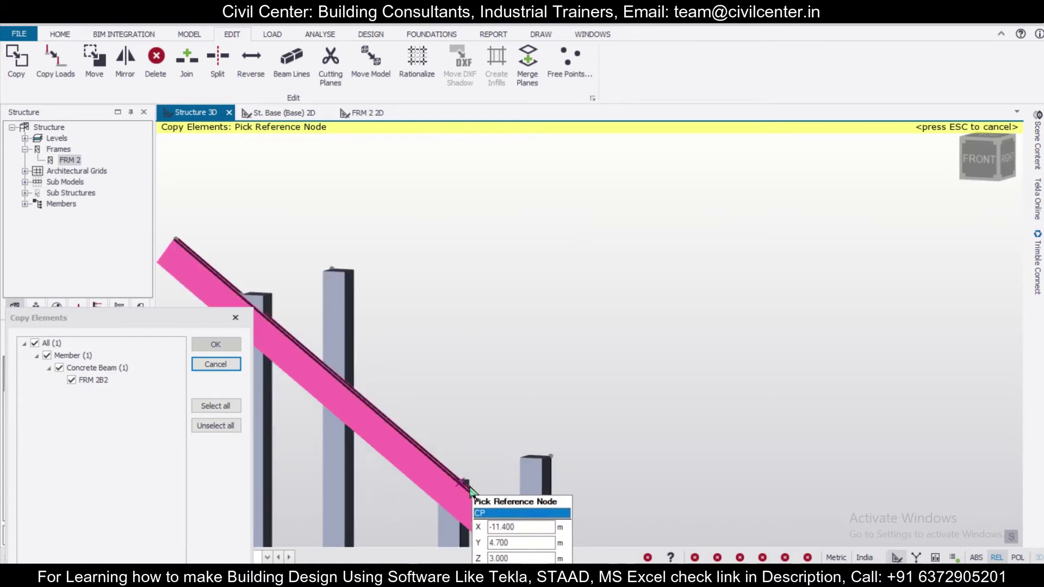
left_click(473, 487)
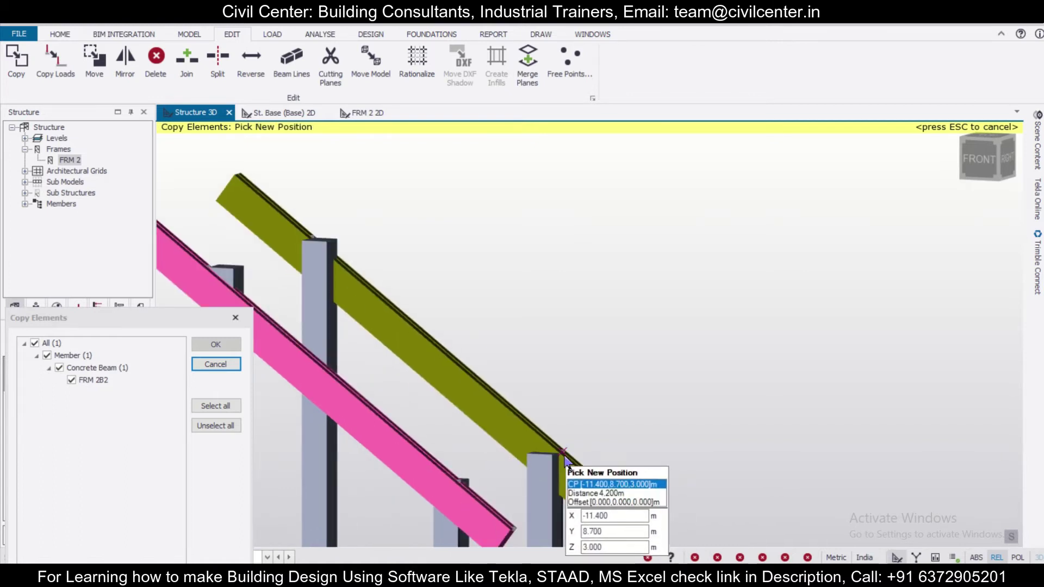
middle_click_drag(564, 458, 466, 504)
scroll(466, 504, "up", 2)
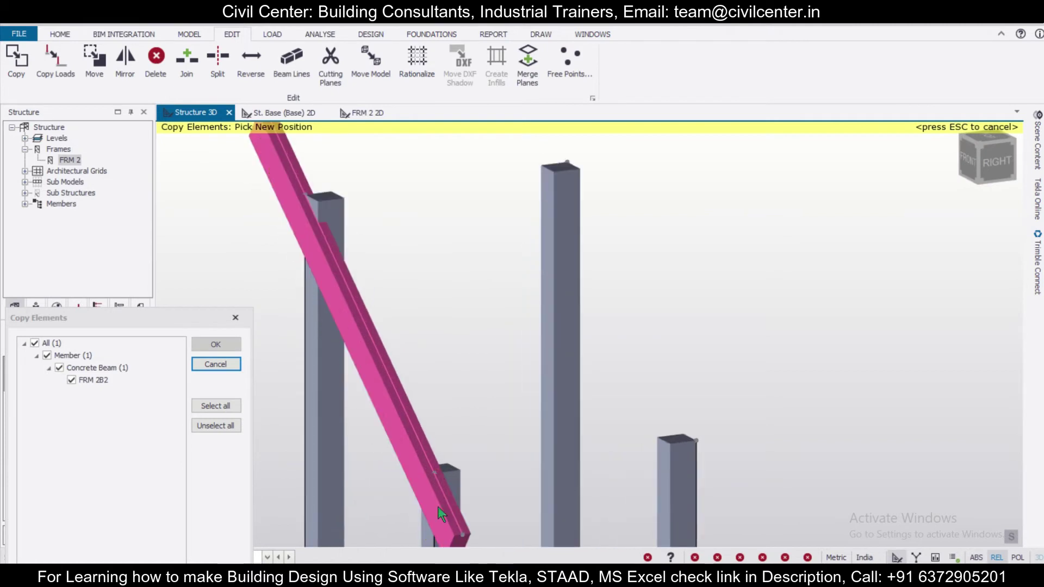
key("Escape")
scroll(385, 408, "down", 3)
middle_click_drag(651, 387, 591, 416)
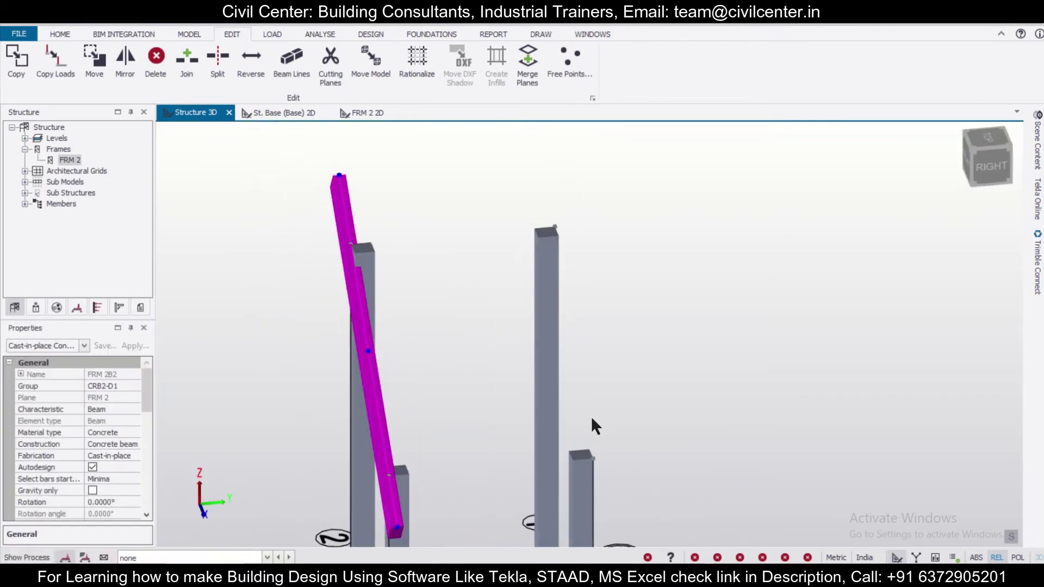
key("Down")
left_click(354, 239)
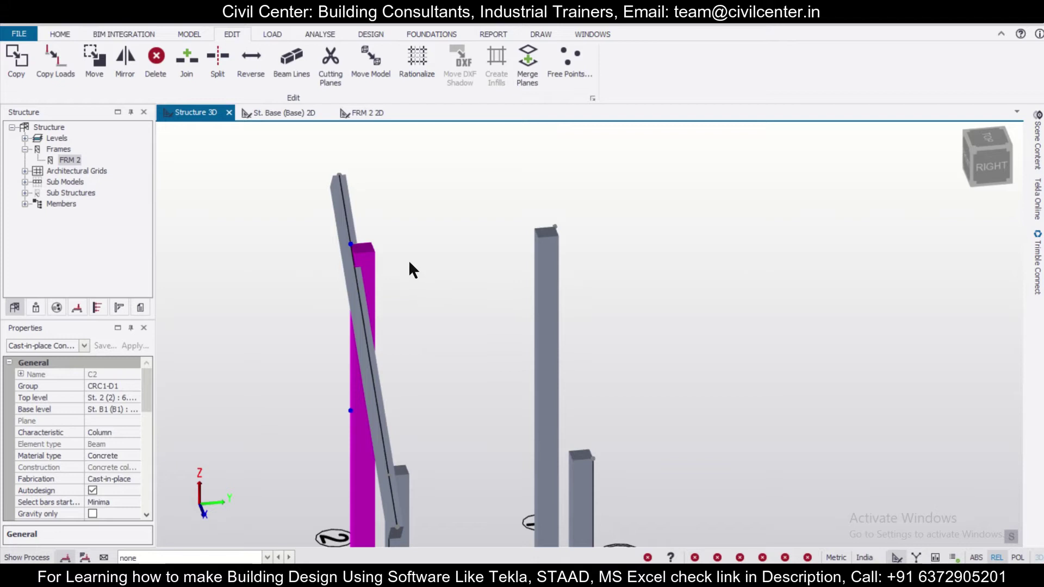
scroll(409, 259, "down", 3)
scroll(448, 464, "up", 3)
mouse_move(373, 471)
scroll(374, 471, "up", 3)
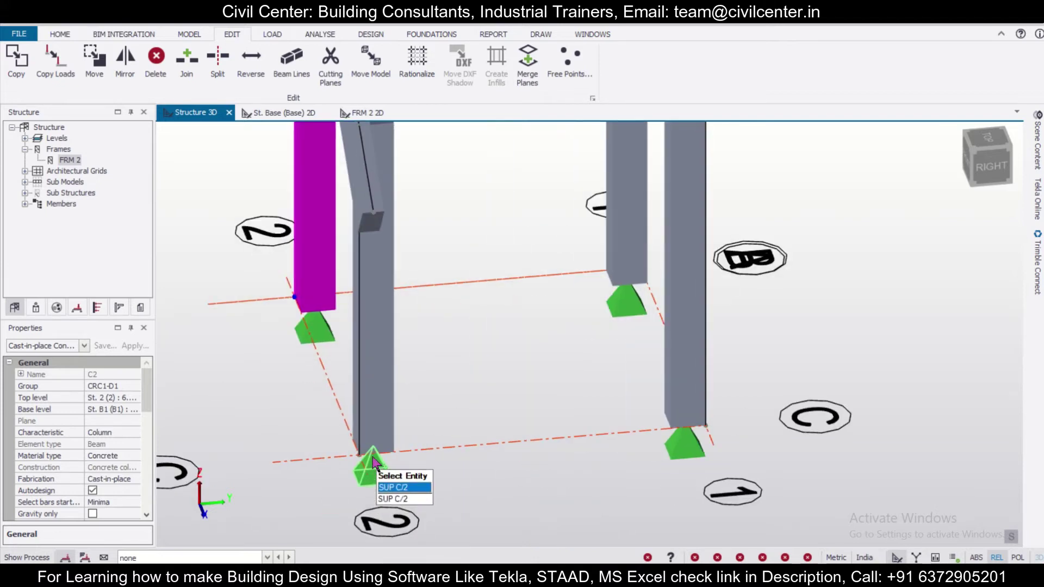
scroll(321, 395, "down", 2)
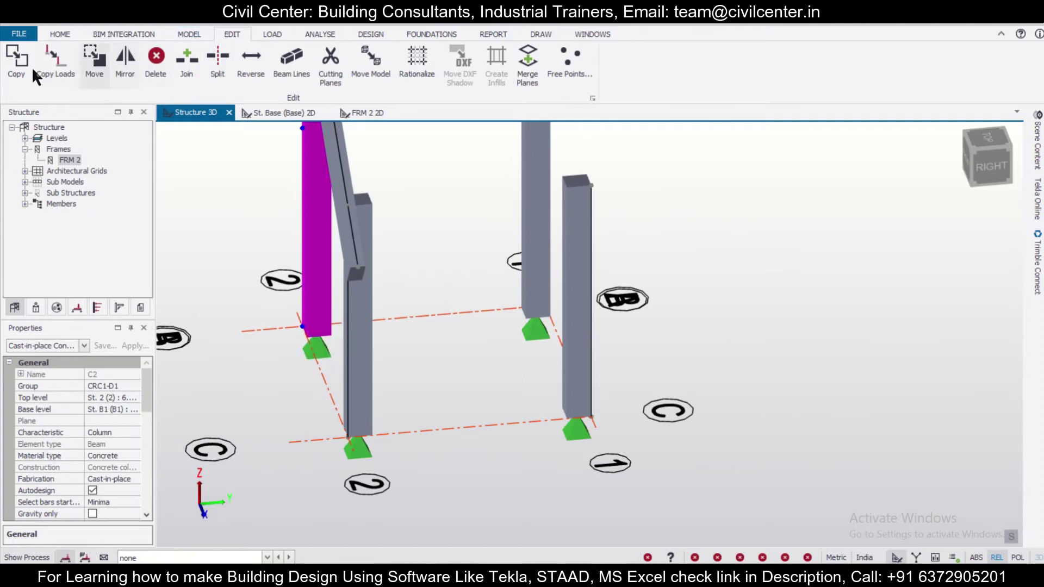
left_click(303, 326)
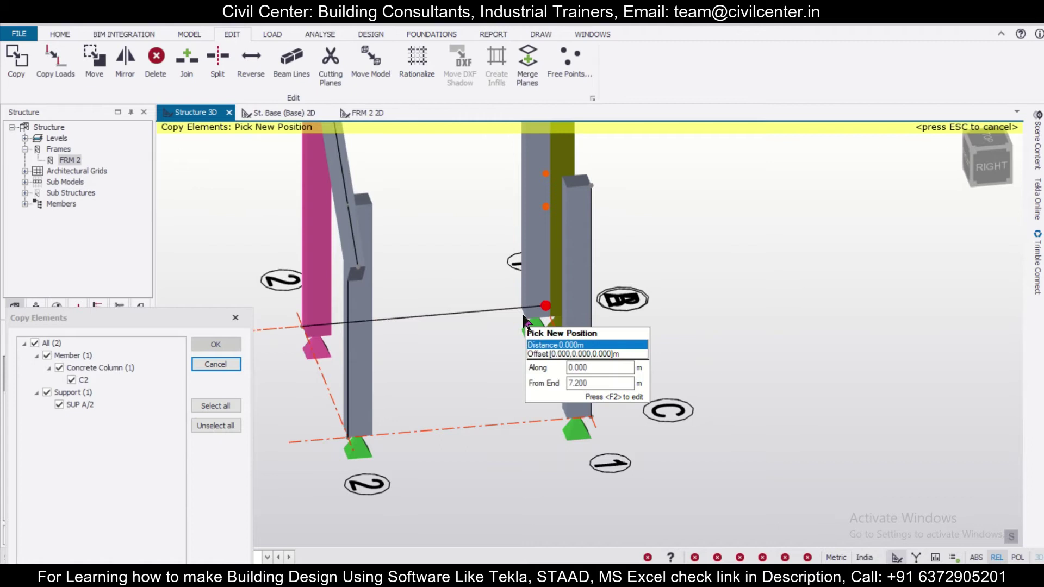
left_click(421, 318)
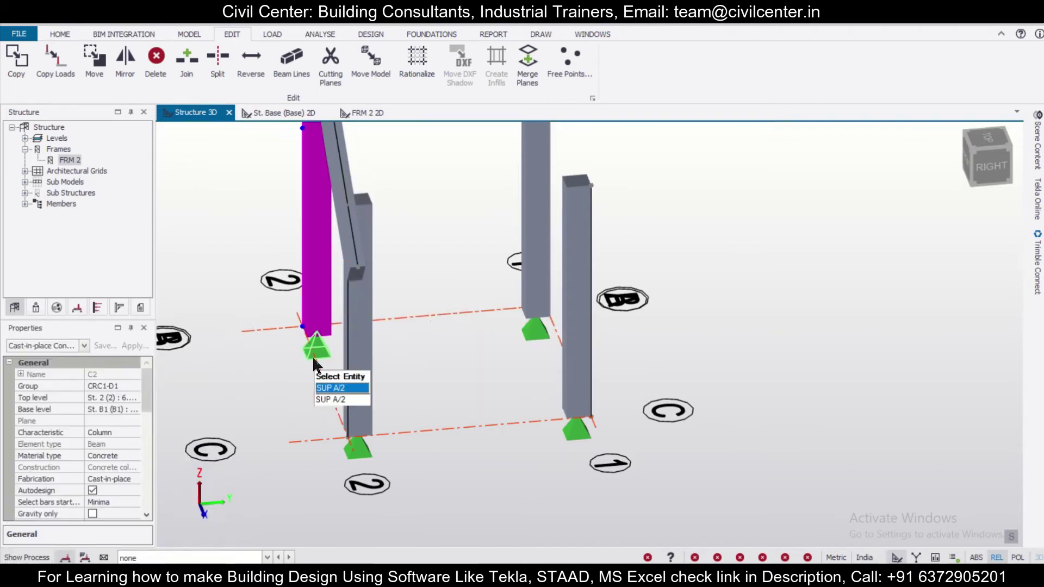
Examine the columns and sloped beam in the 3D structure view, the FRM 2 frame view and the base plan.
scroll(313, 355, "down", 3)
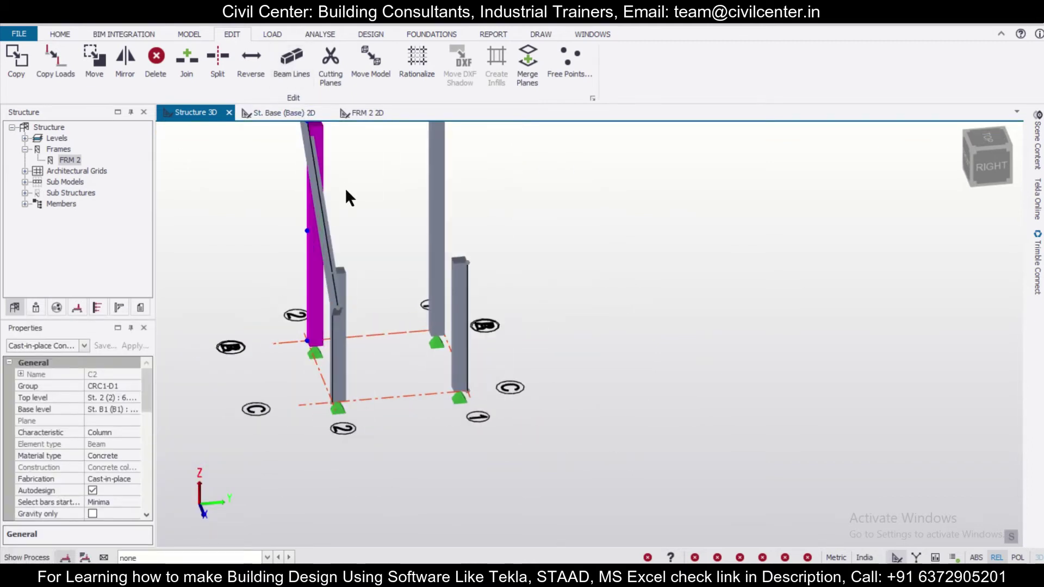
scroll(346, 188, "down", 3)
right_click_drag(364, 197, 525, 200)
key("Escape")
middle_click_drag(499, 188, 505, 220)
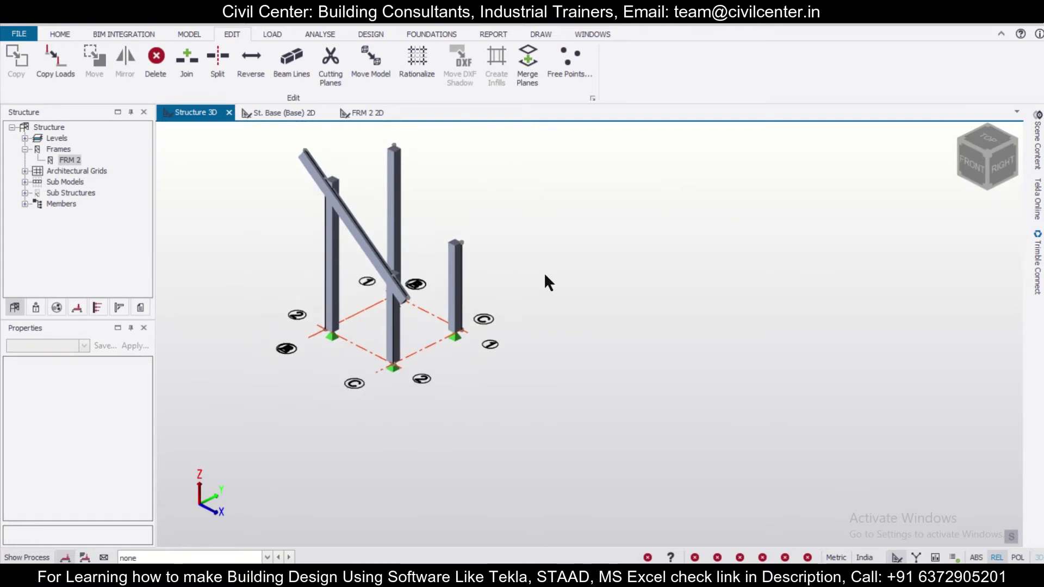
left_click(364, 112)
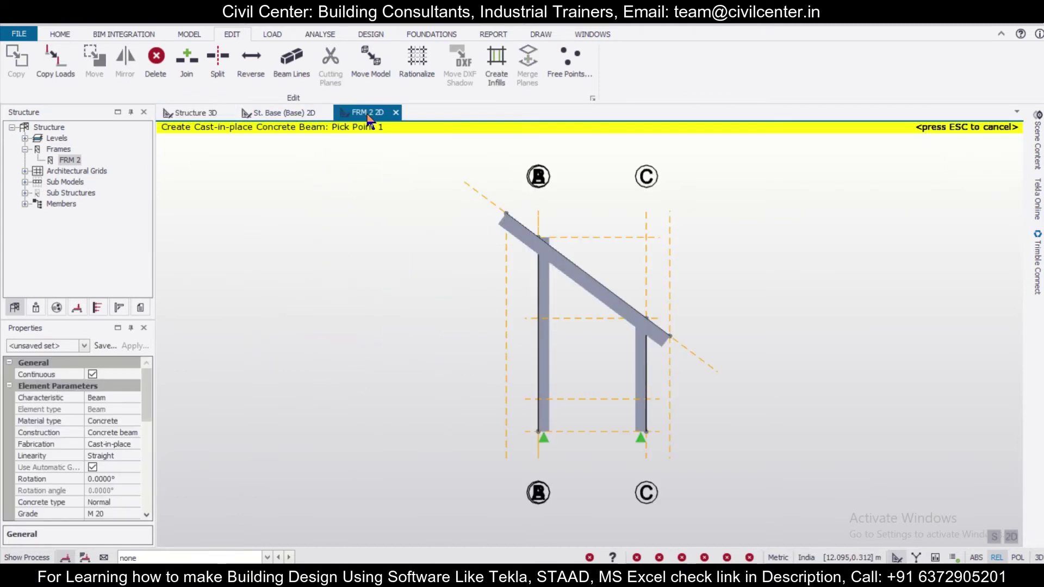
left_click(282, 114)
left_click(196, 115)
scroll(376, 284, "up", 5)
scroll(372, 295, "down", 4)
right_click_drag(494, 309, 463, 330)
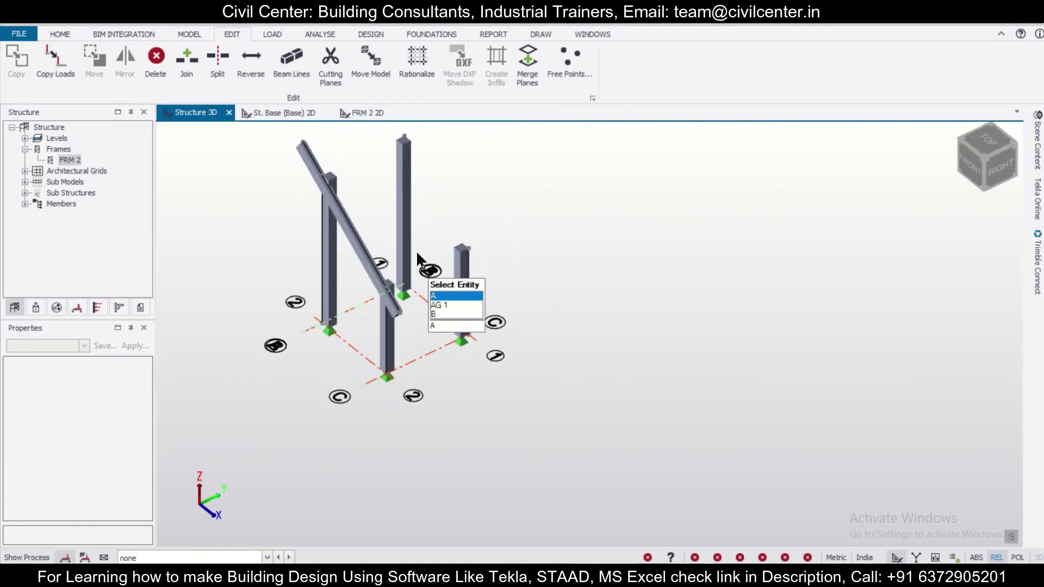
Copy the sloped concrete beam from the tall column's top on grid 2 to the tall column's top on grid 1.
scroll(403, 206, "up", 4)
middle_click_drag(474, 219, 525, 326)
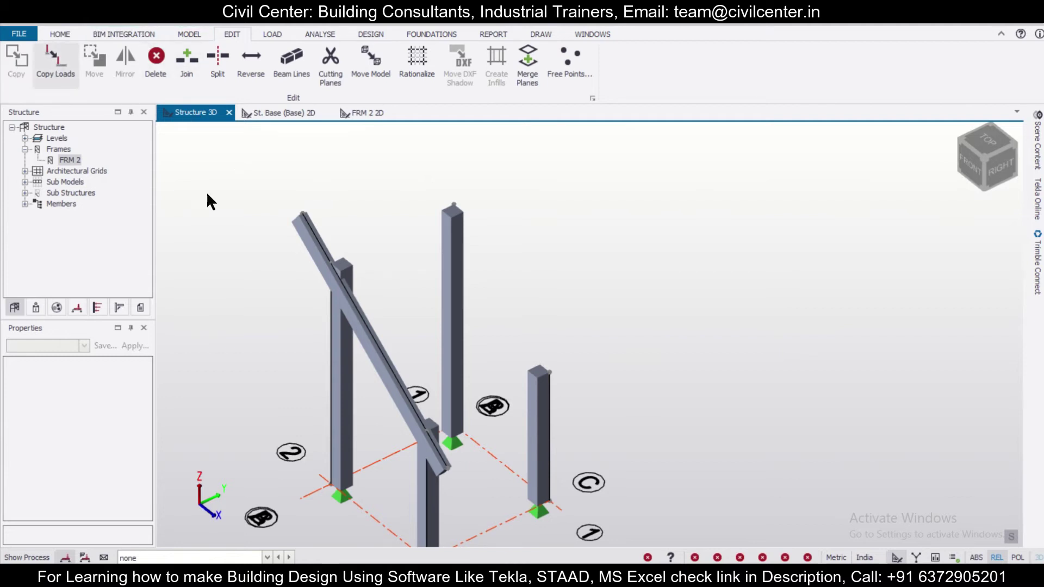
left_click(303, 233)
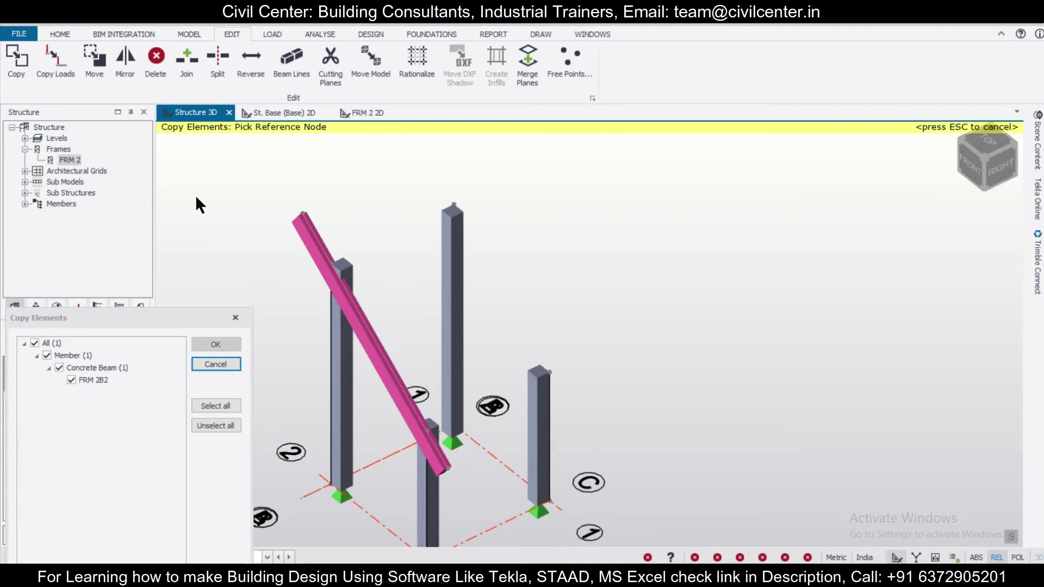
left_click(333, 264)
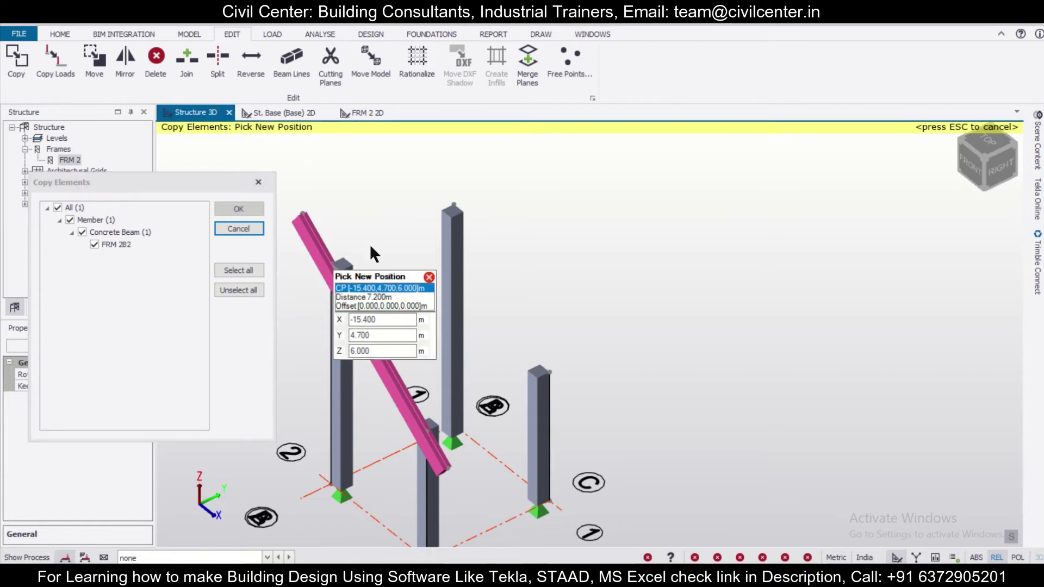
left_click(457, 206)
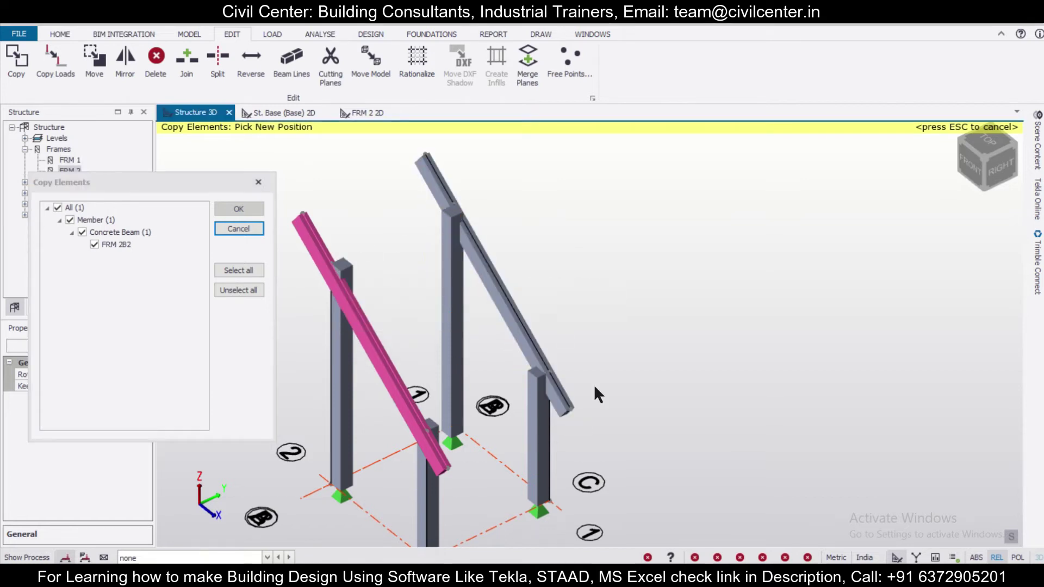
key("Escape")
right_click_drag(611, 389, 381, 366)
middle_click_drag(381, 367, 459, 333)
Add a cast-in-place concrete beam joining the tops of the two tall columns, at 6 m height.
left_click(65, 32)
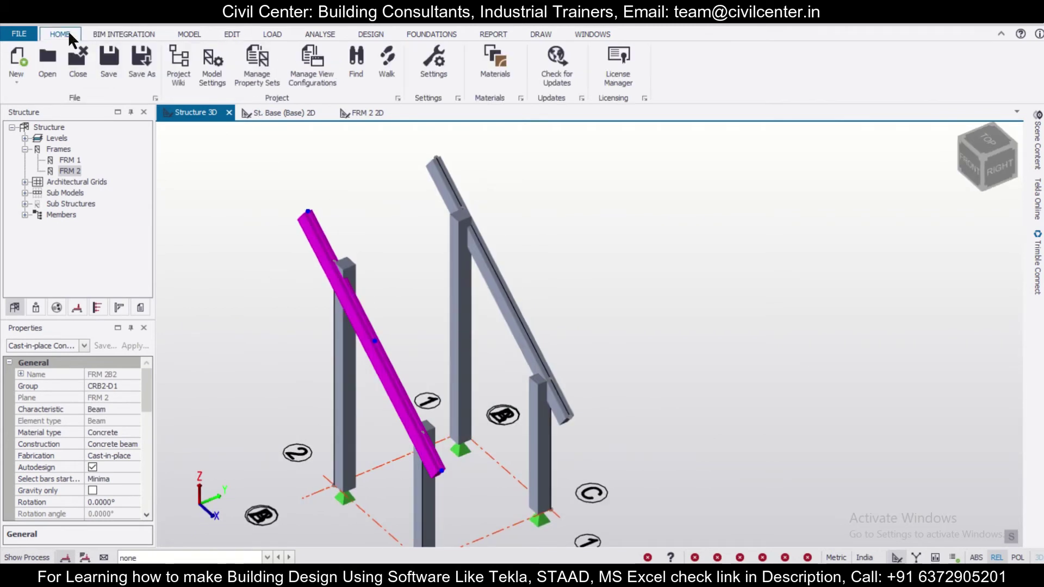
left_click(235, 33)
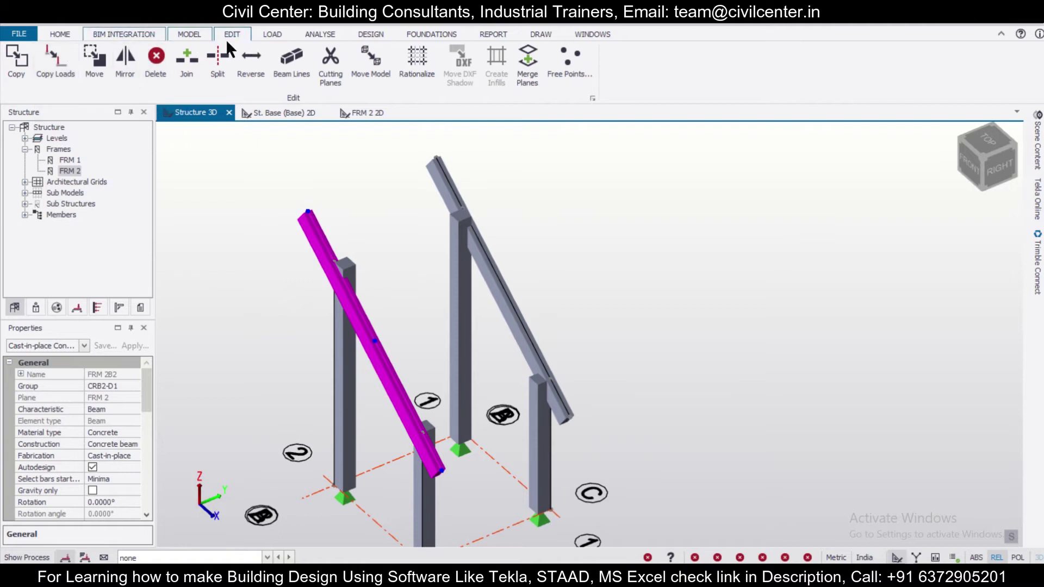
left_click(183, 31)
left_click(357, 61)
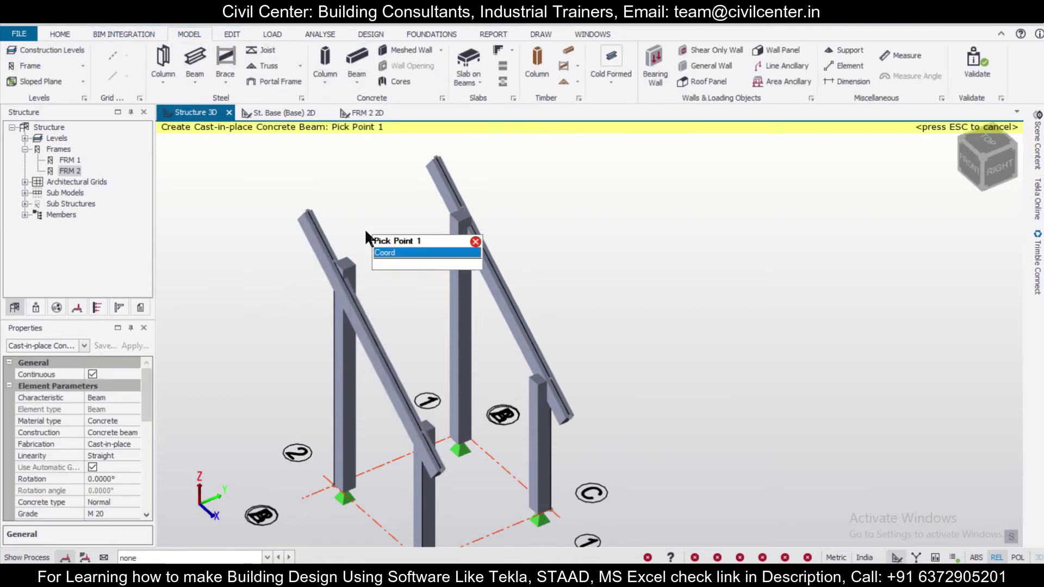
left_click(335, 260)
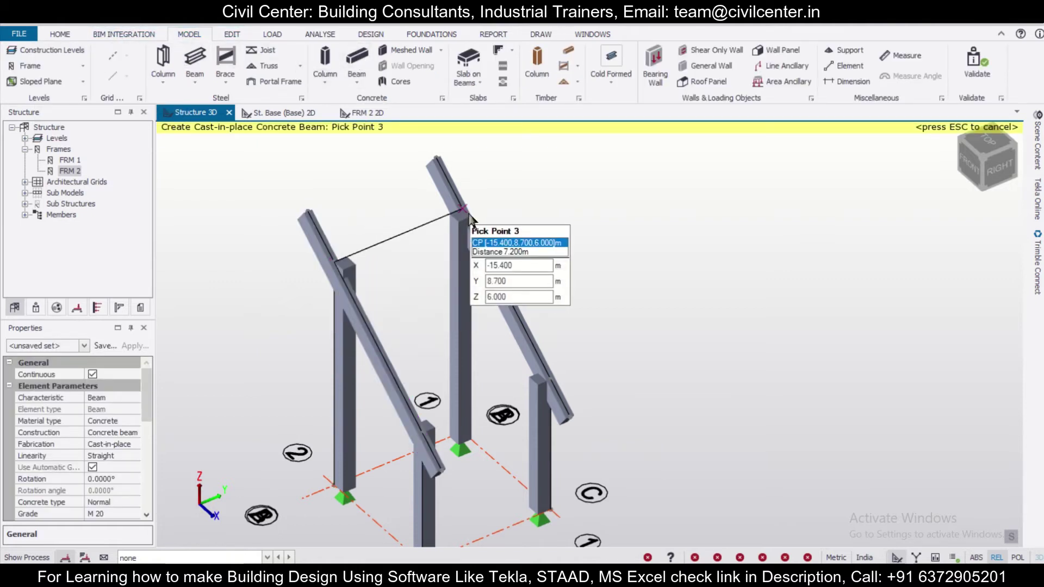
left_click(469, 214)
Add a cast-in-place concrete beam joining the tops of the two short columns, at 3 m height.
left_click(424, 434)
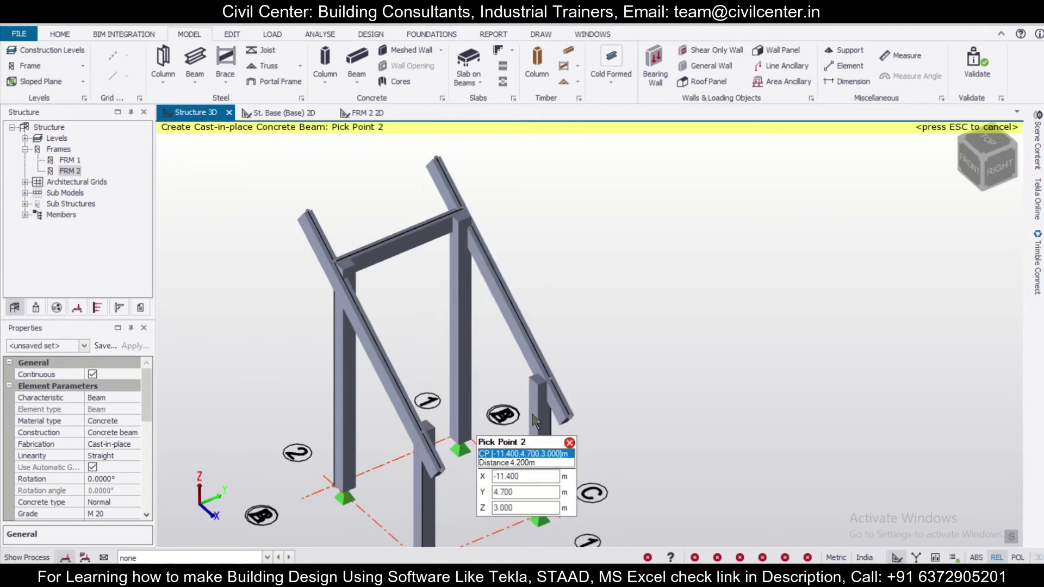
left_click(549, 380)
scroll(564, 343, "down", 3)
right_click_drag(635, 429, 817, 334)
scroll(544, 289, "up", 3)
right_click_drag(550, 326, 430, 363)
middle_click_drag(432, 370, 427, 375)
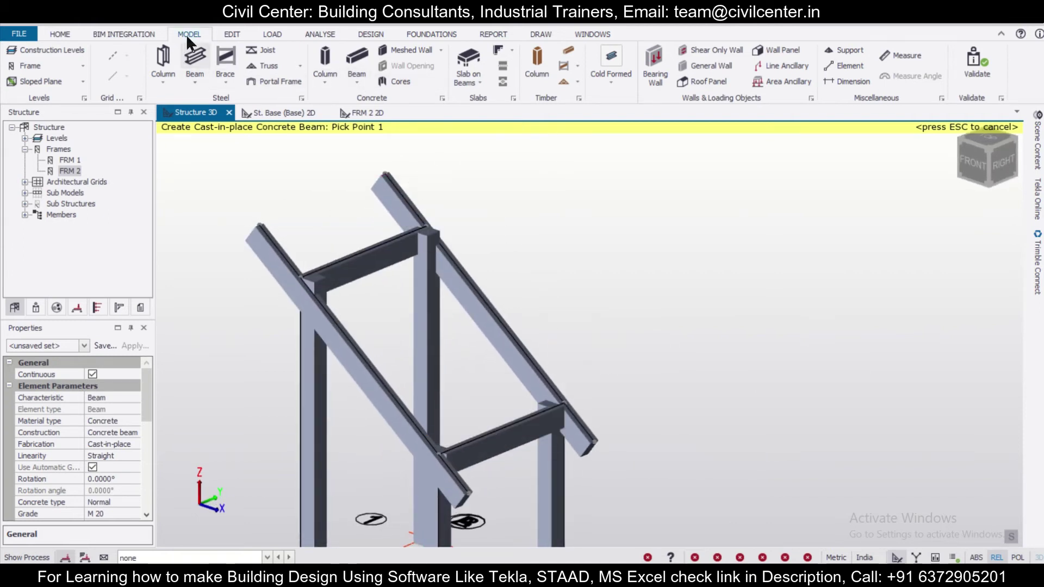
Create a sloped slab item through the four outer ends of the two sloped beams, covering both overhangs.
left_click(477, 70)
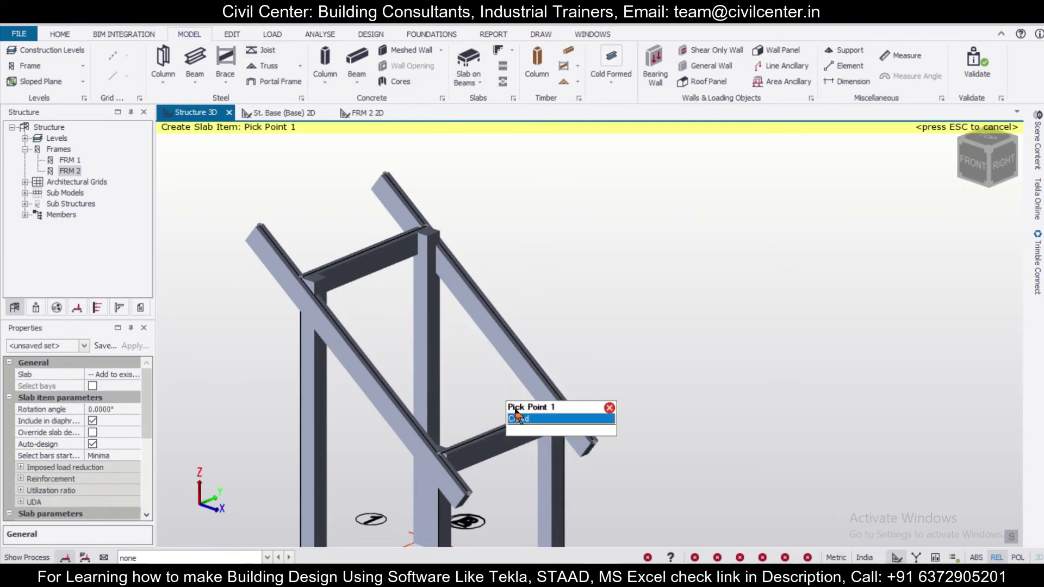
left_click(370, 180)
left_click(412, 224)
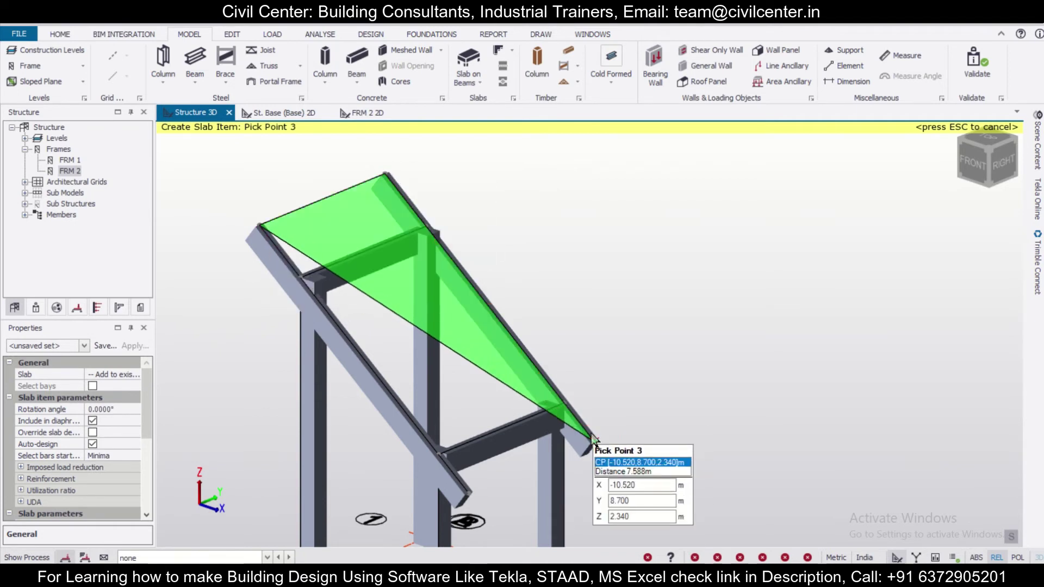
left_click(593, 439)
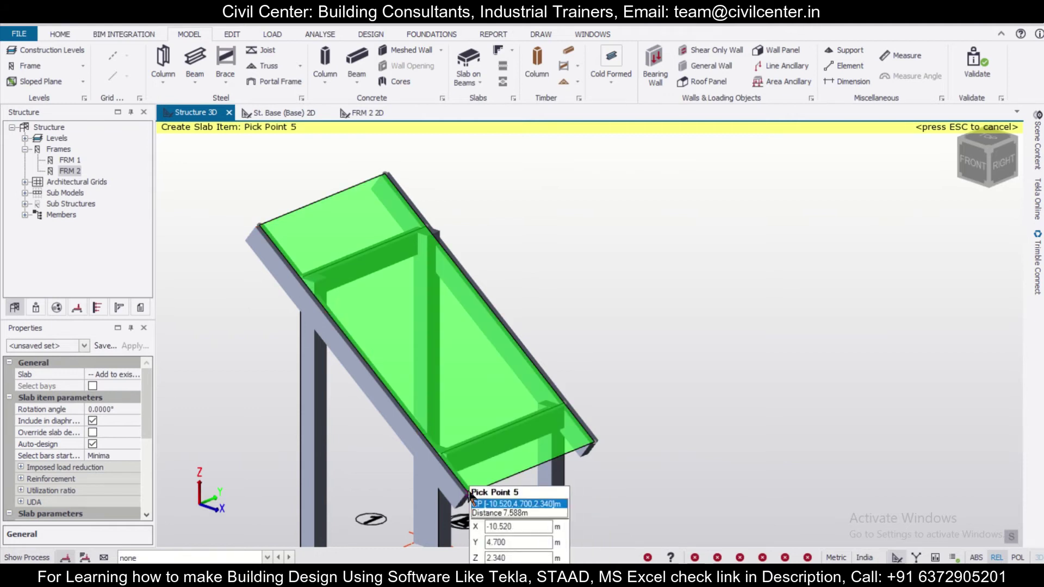
right_click_drag(660, 456, 821, 434)
middle_click_drag(821, 434, 707, 390)
scroll(302, 236, "up", 5)
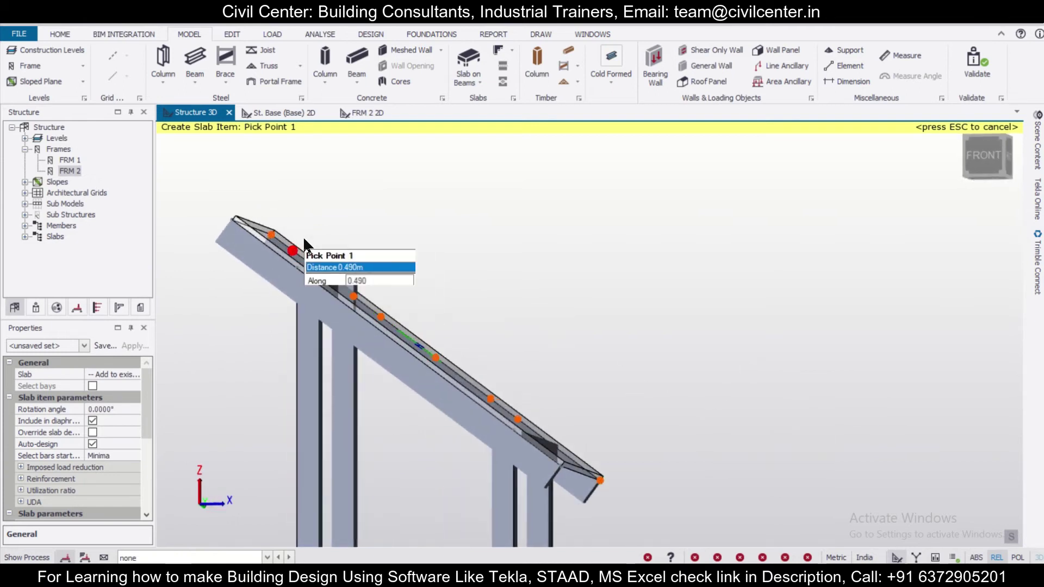
scroll(316, 245, "down", 5)
middle_click_drag(318, 246, 603, 329)
scroll(531, 274, "down", 2)
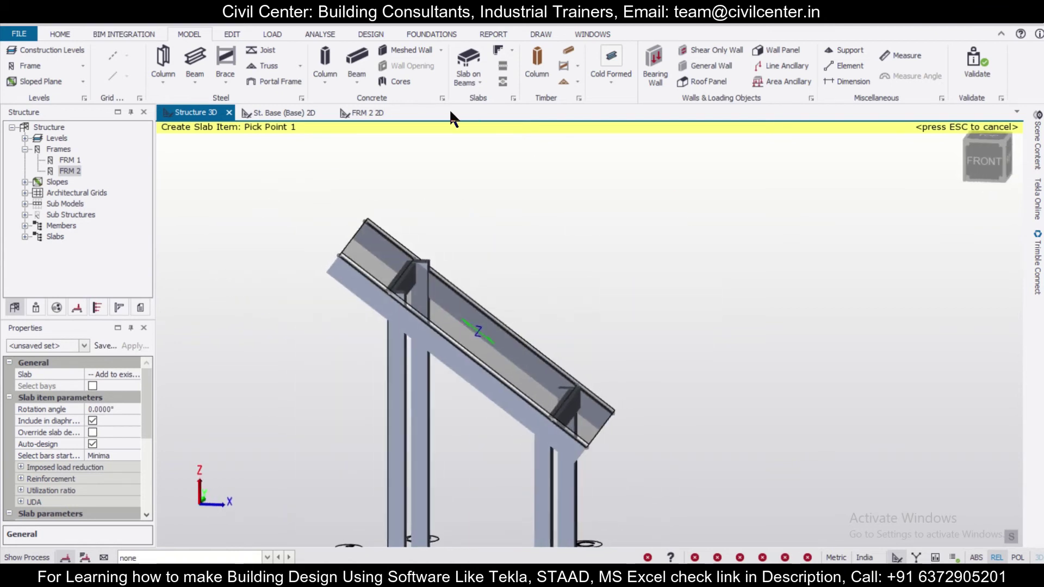
Apply a 5 kN/m² area load in Global Z, measured along the element, to the sloped slab under loadcase 4 Imposed.
left_click(272, 35)
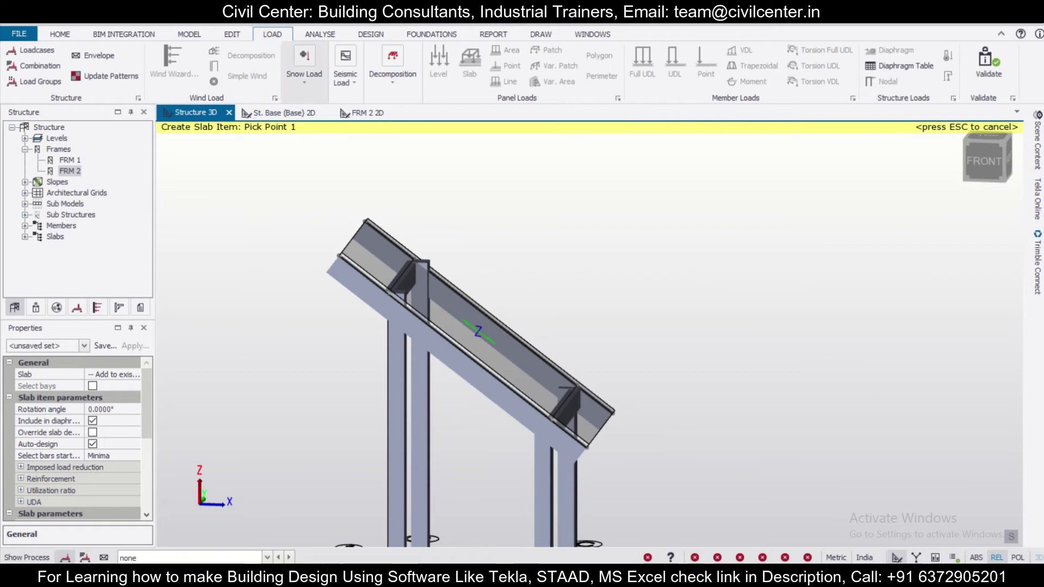
left_click(260, 560)
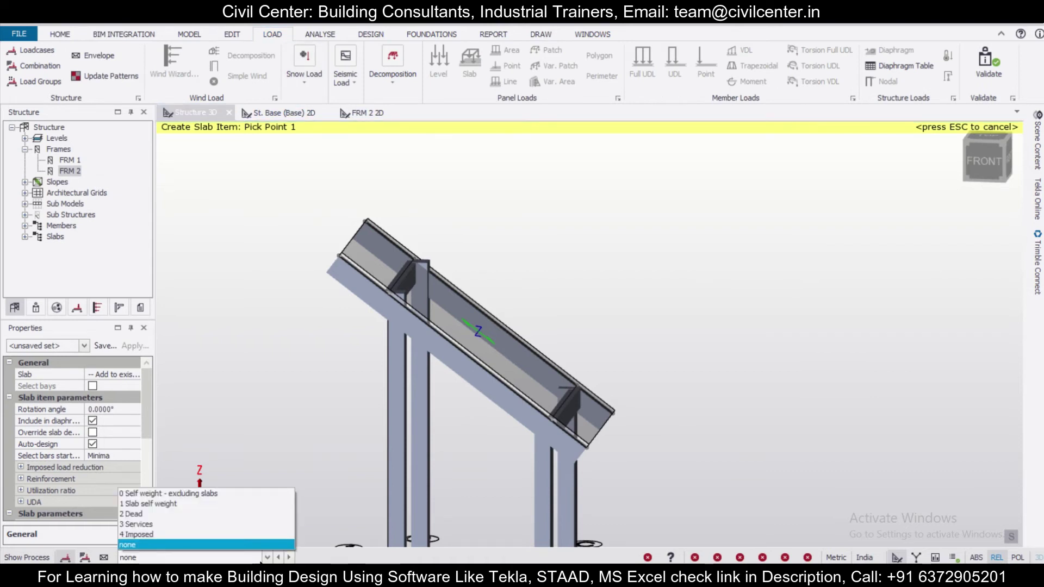
left_click(251, 535)
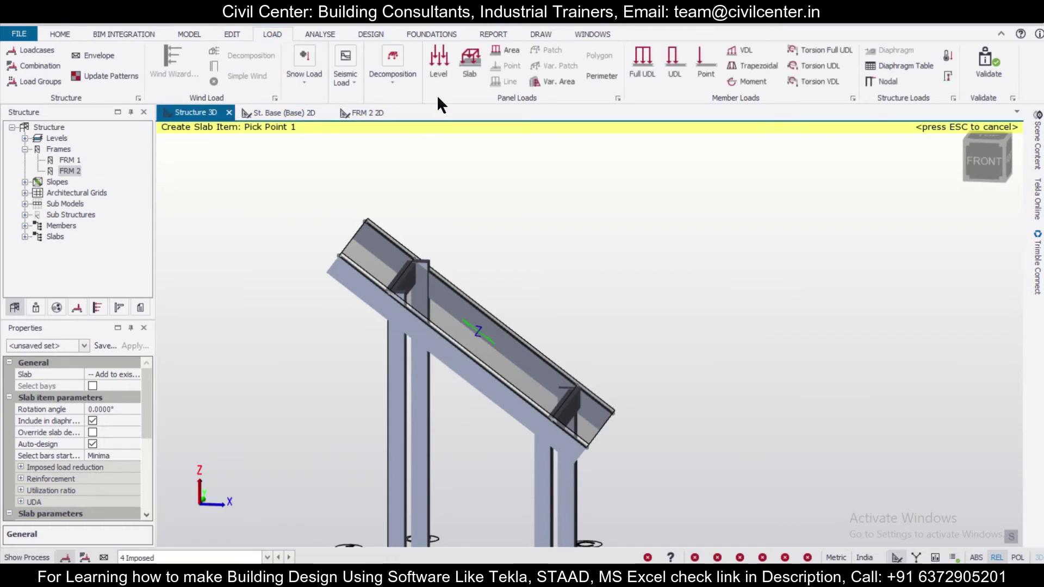
left_click(508, 49)
left_click(465, 320)
left_click(86, 410)
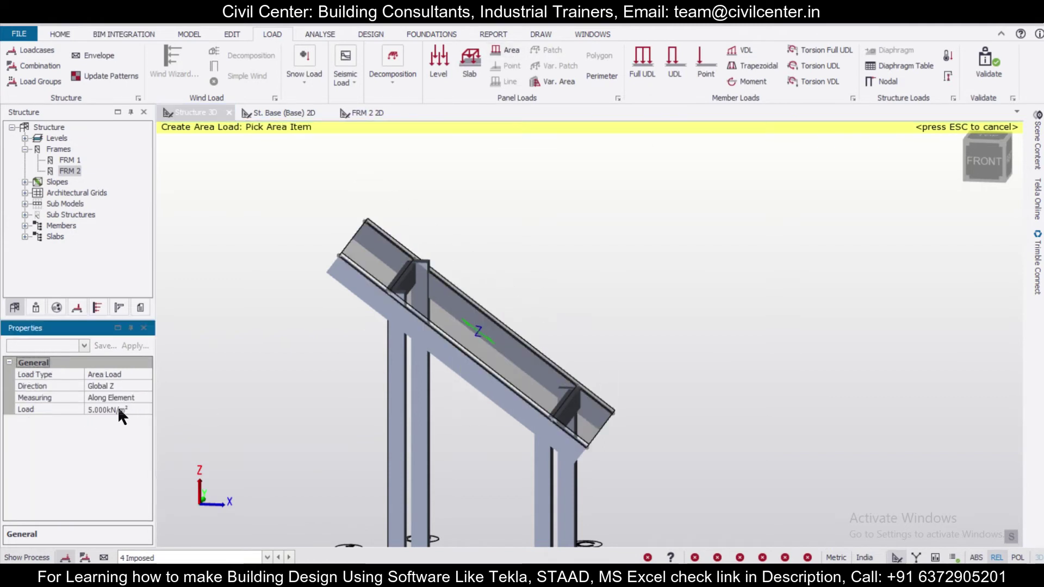
left_click(479, 333)
left_click(486, 353)
right_click_drag(667, 377, 626, 381)
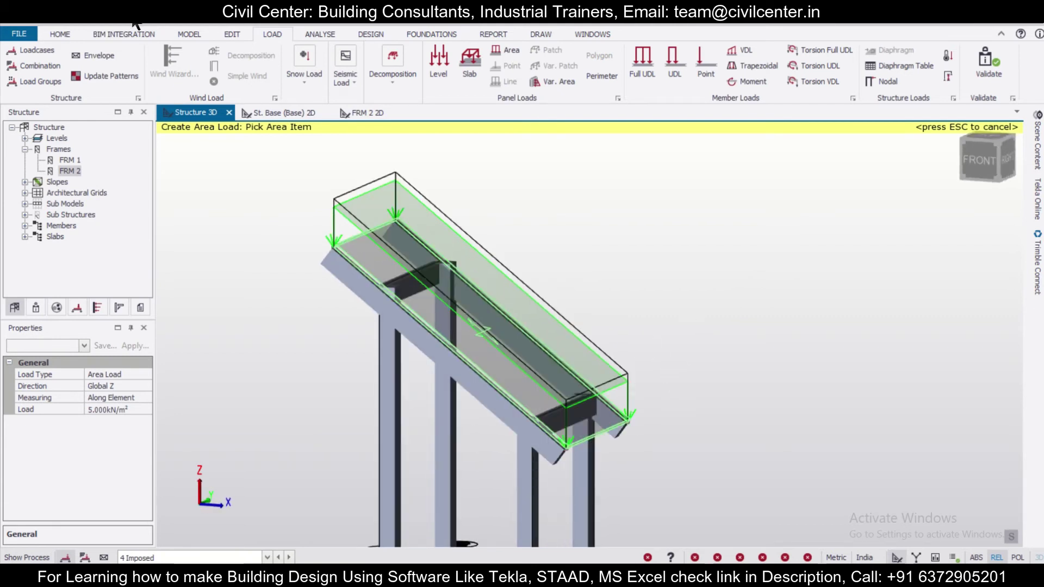
Close the Find dialog and run validation on the whole model.
key("ctrl+f")
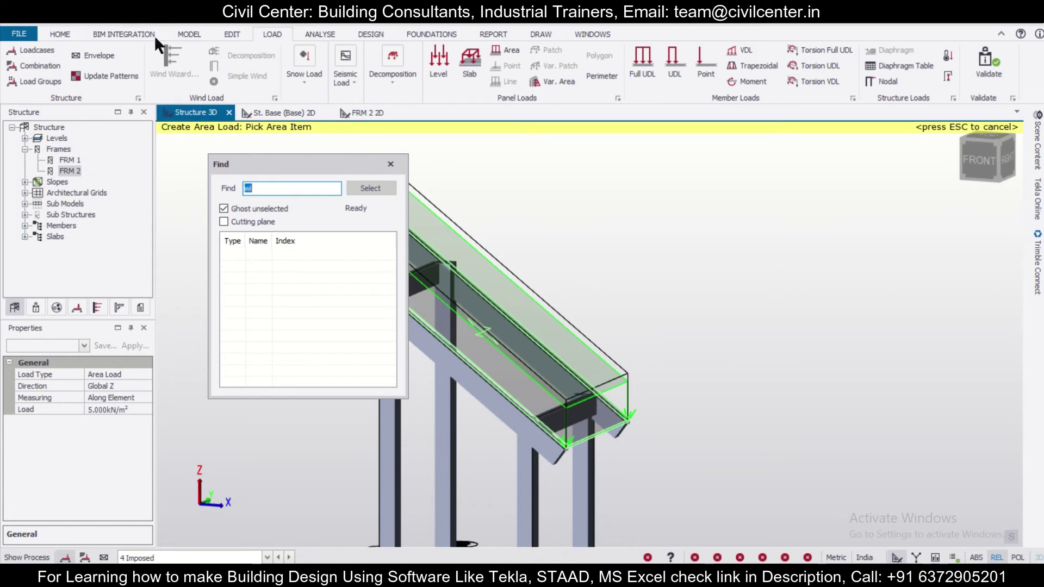
key("Escape")
left_click(139, 20)
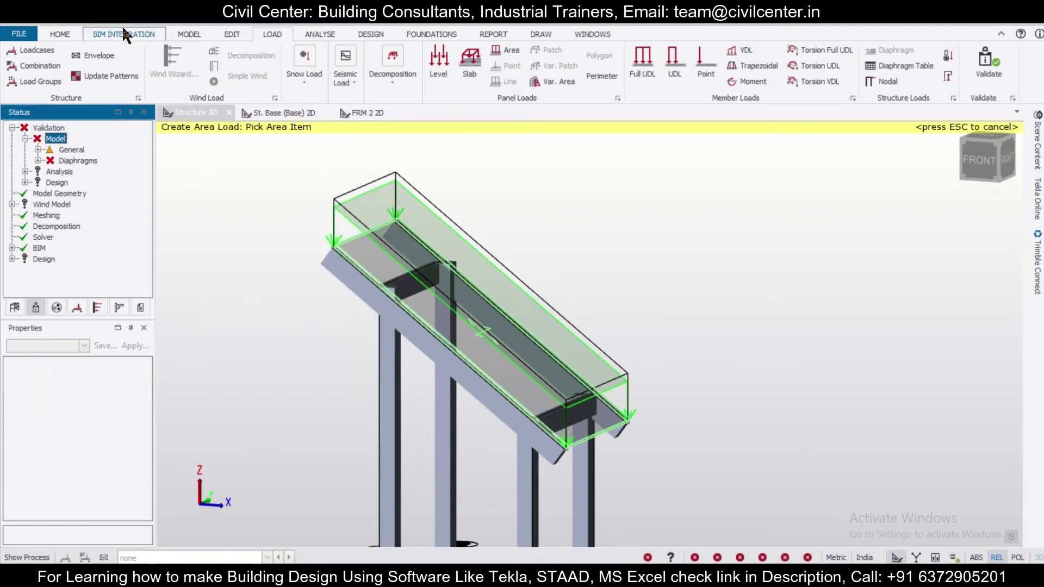
Expand the Diaphragms validation error and select its rigid diaphragm entry to locate the affected slab.
left_click(37, 161)
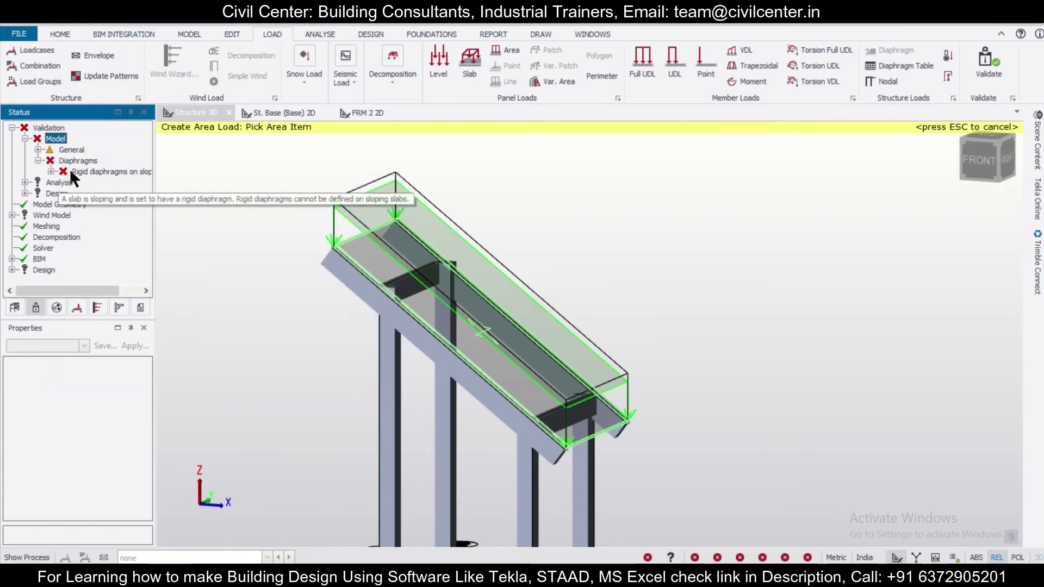
left_click(51, 171)
left_click(99, 173)
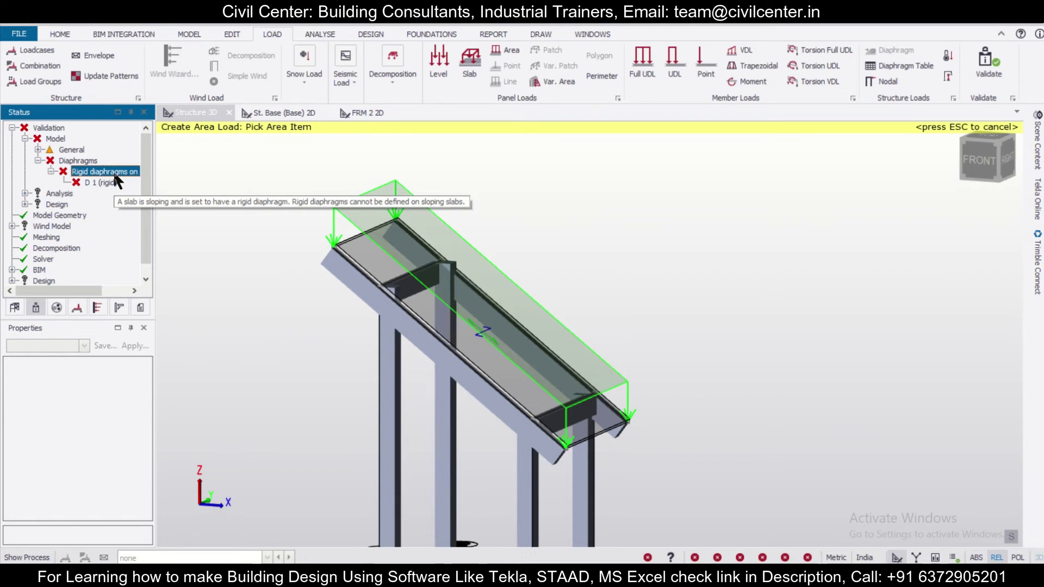
Select the sloped slab item, change its diaphragm option to a non-rigid choice and validate the model again.
left_click(424, 322)
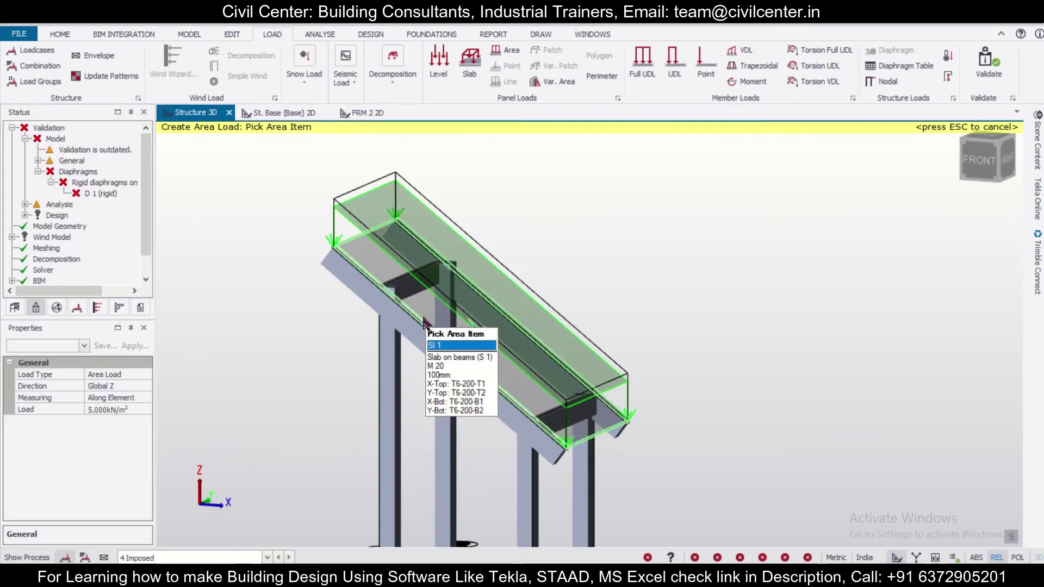
left_click(424, 322)
scroll(423, 321, "up", 5)
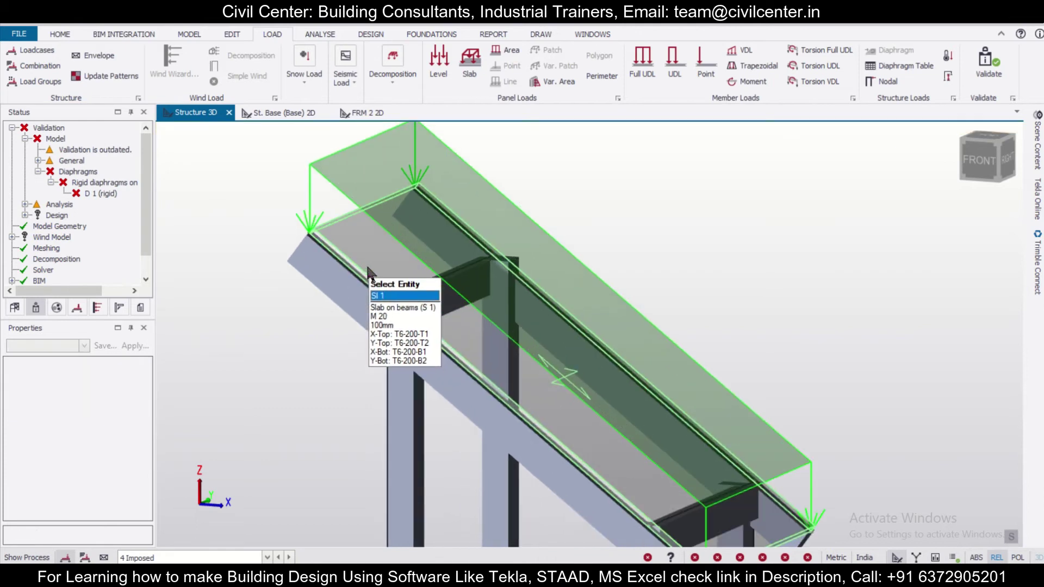
left_click(369, 347)
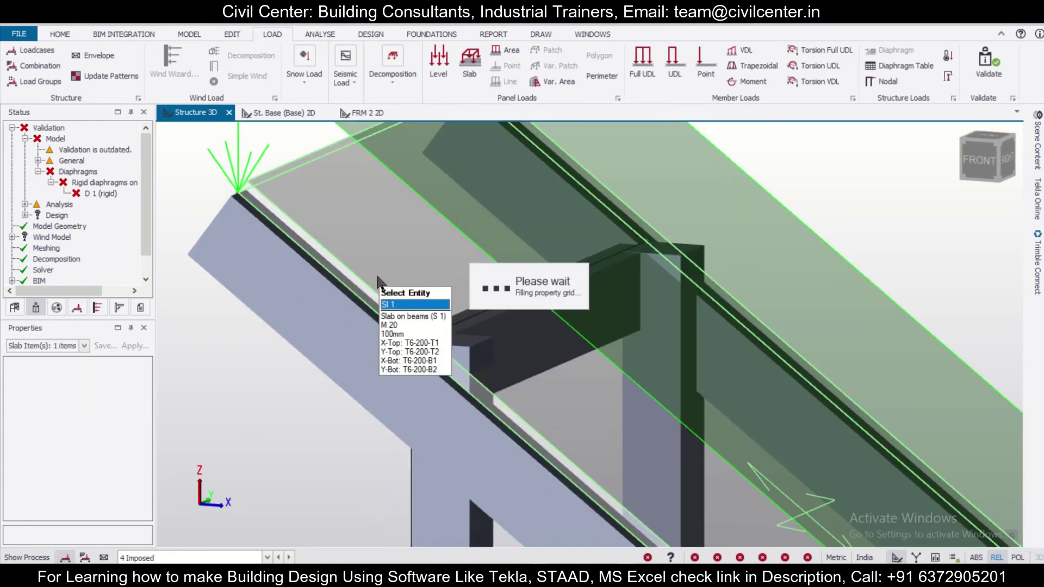
left_click_drag(147, 402, 119, 455)
left_click(122, 447)
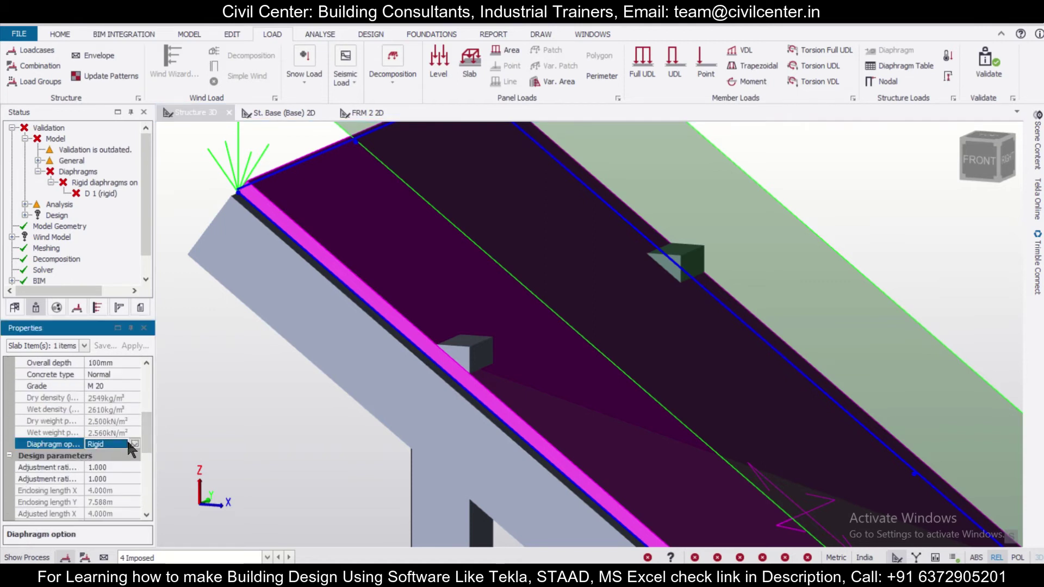
left_click(134, 444)
left_click(122, 456)
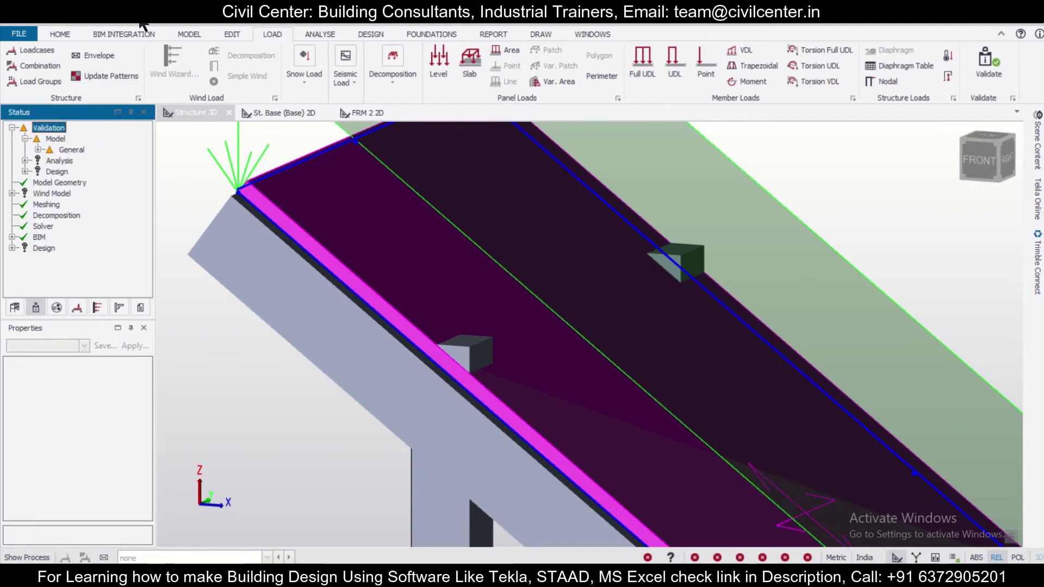
Expand the member intersection warnings and highlight each listed column and sloped beam crossing in the 3D view.
left_click(37, 150)
left_click(50, 160)
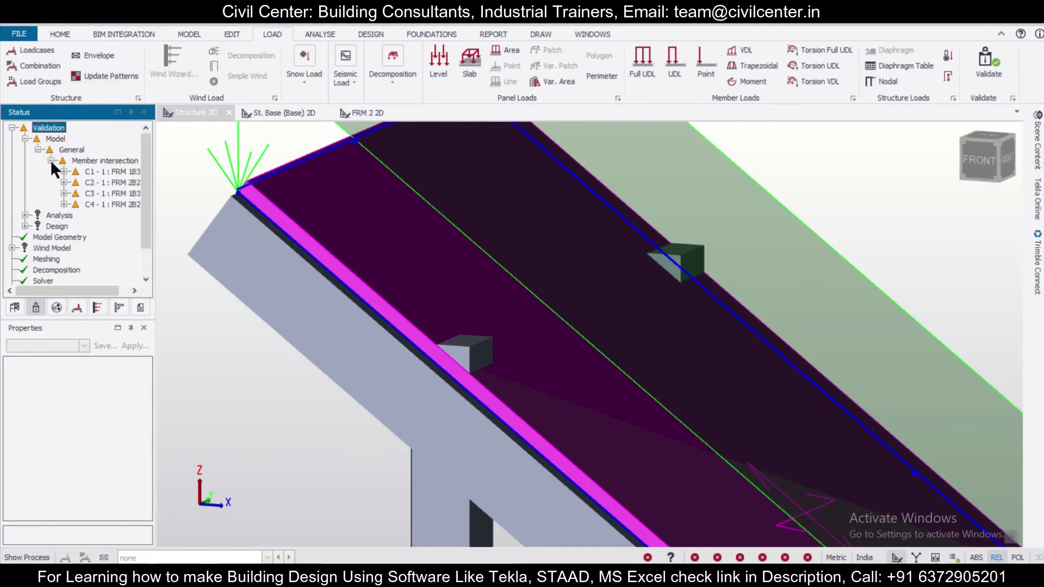
left_click(91, 172)
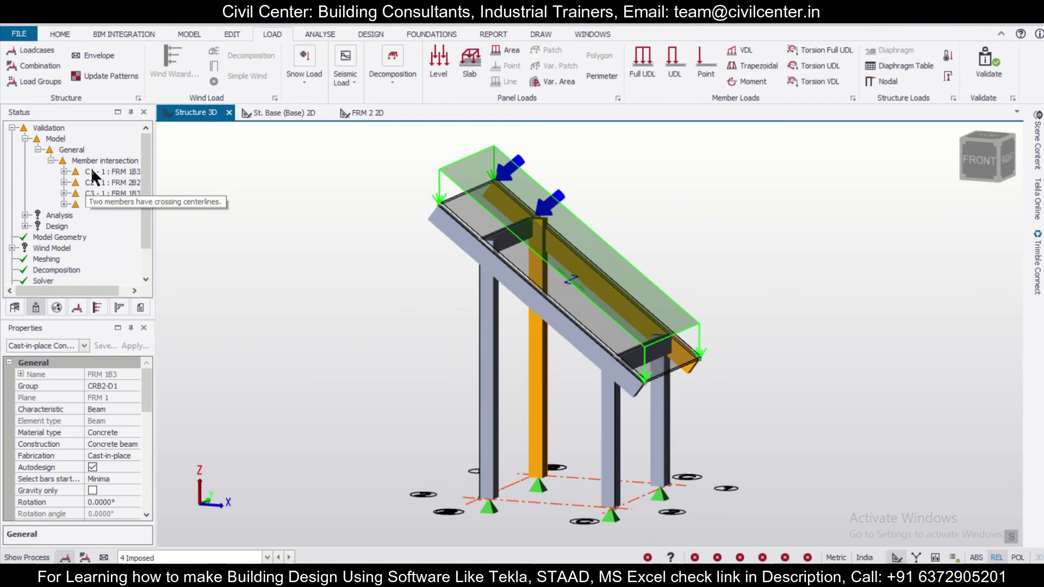
left_click(98, 183)
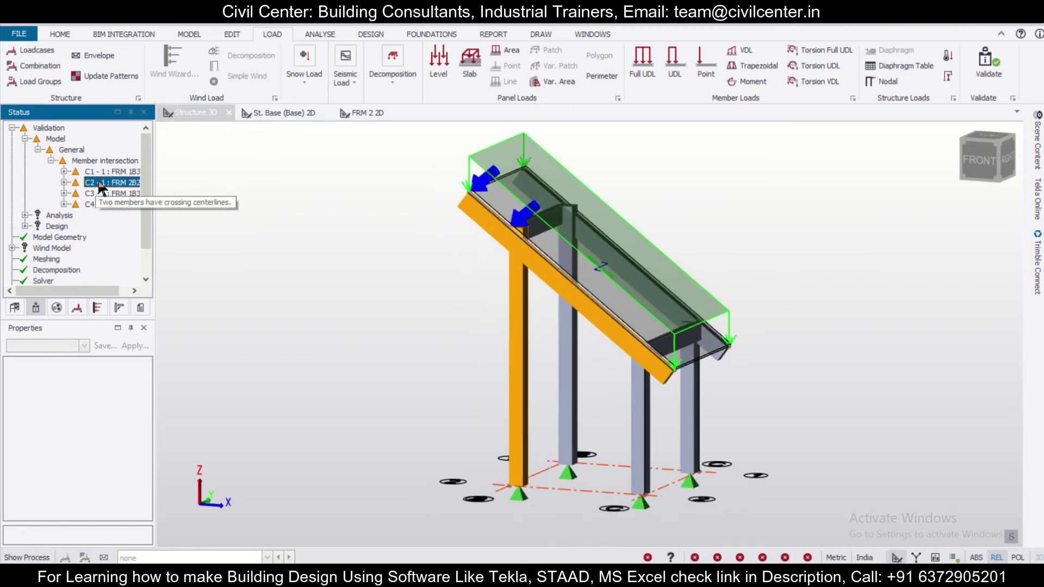
left_click(101, 194)
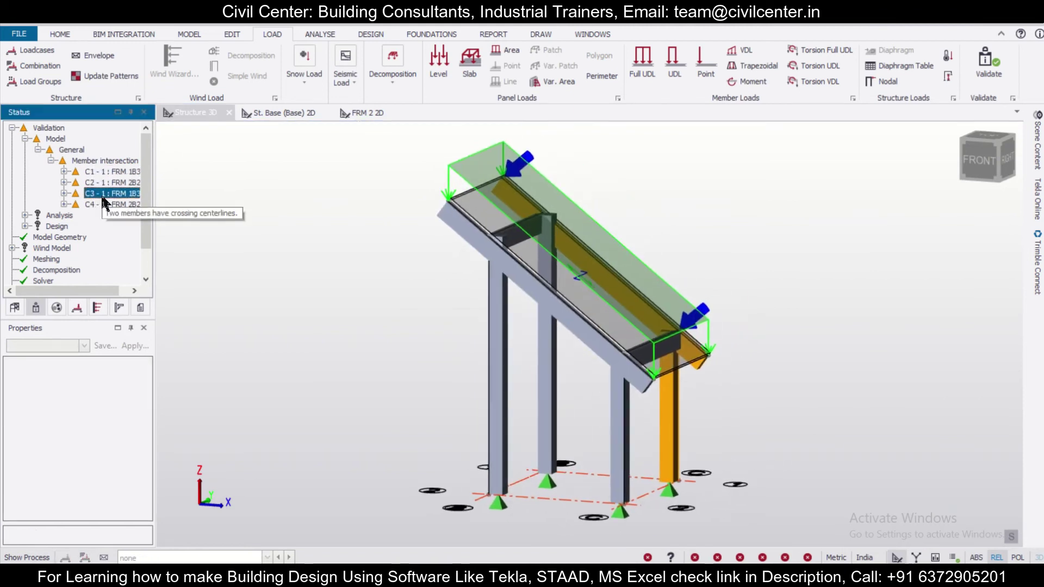
left_click(109, 204)
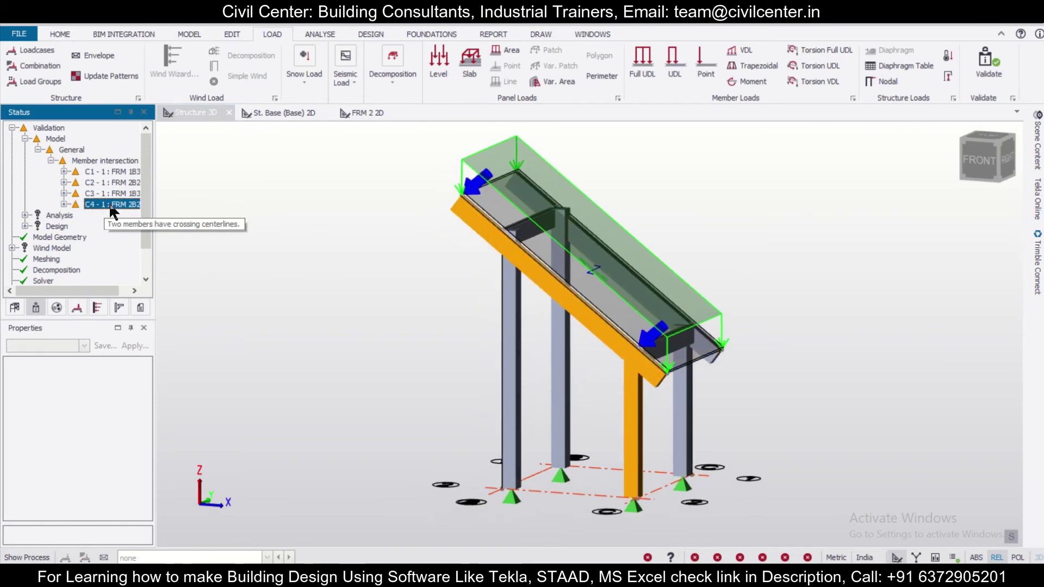
key("Escape")
Insert nodes on sloped beam FRM 2B2 where it meets the tall and short columns, and rerun validation.
scroll(575, 210, "up", 3)
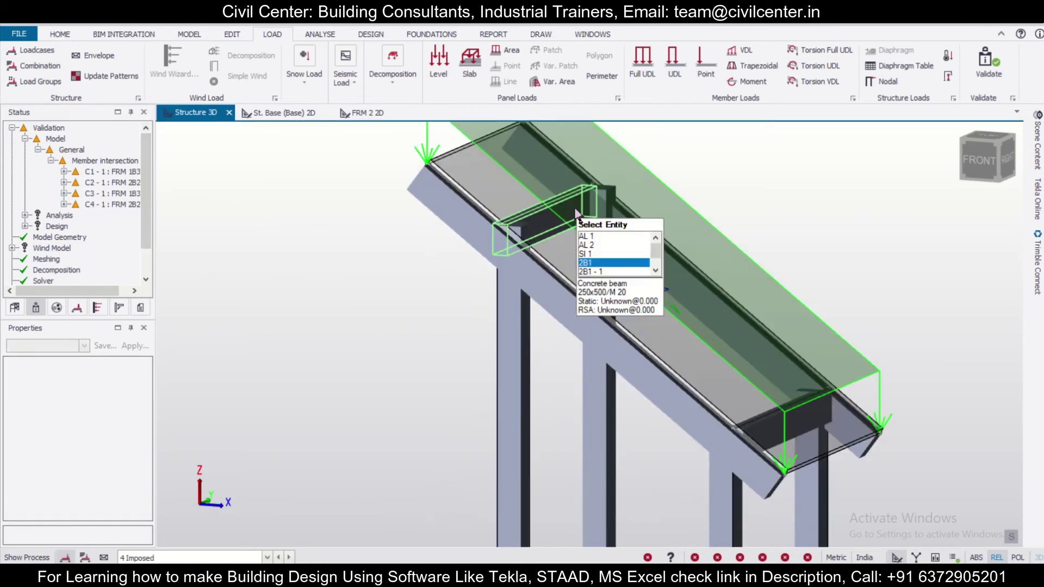
scroll(379, 249, "down", 3)
scroll(379, 249, "down", 3)
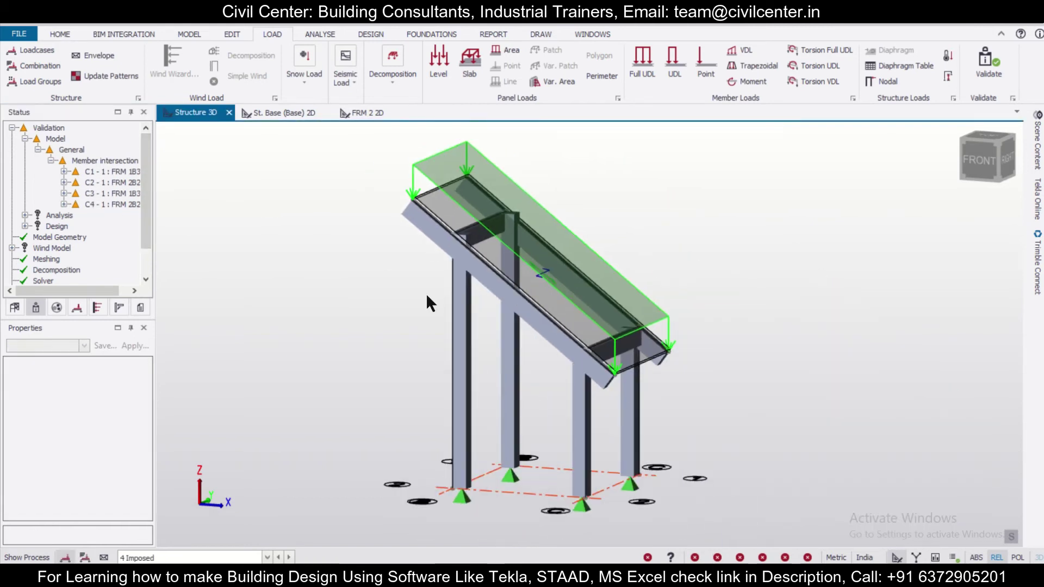
right_click_drag(465, 304, 429, 302)
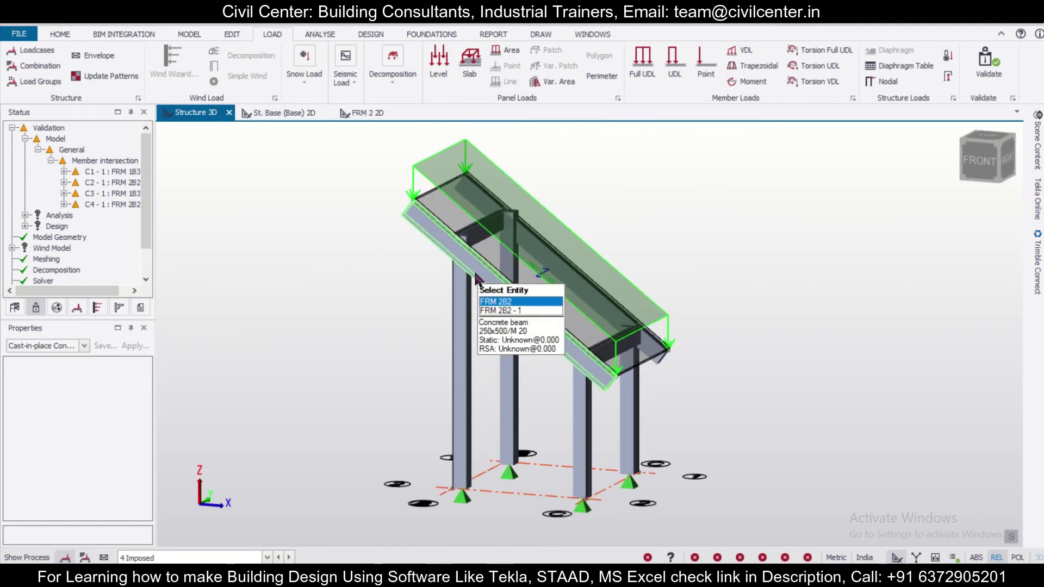
left_click(476, 278)
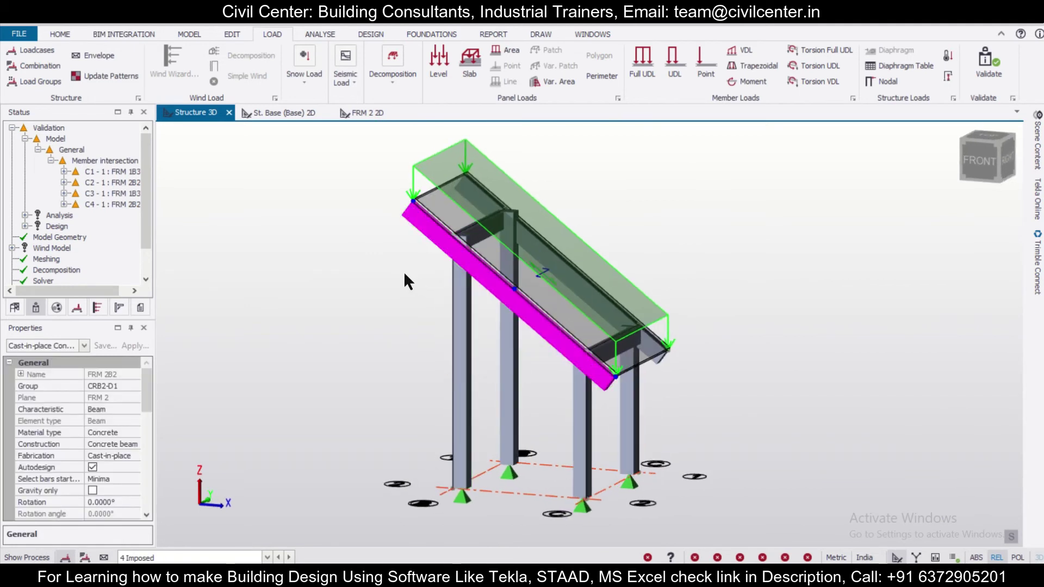
scroll(497, 274, "up", 3)
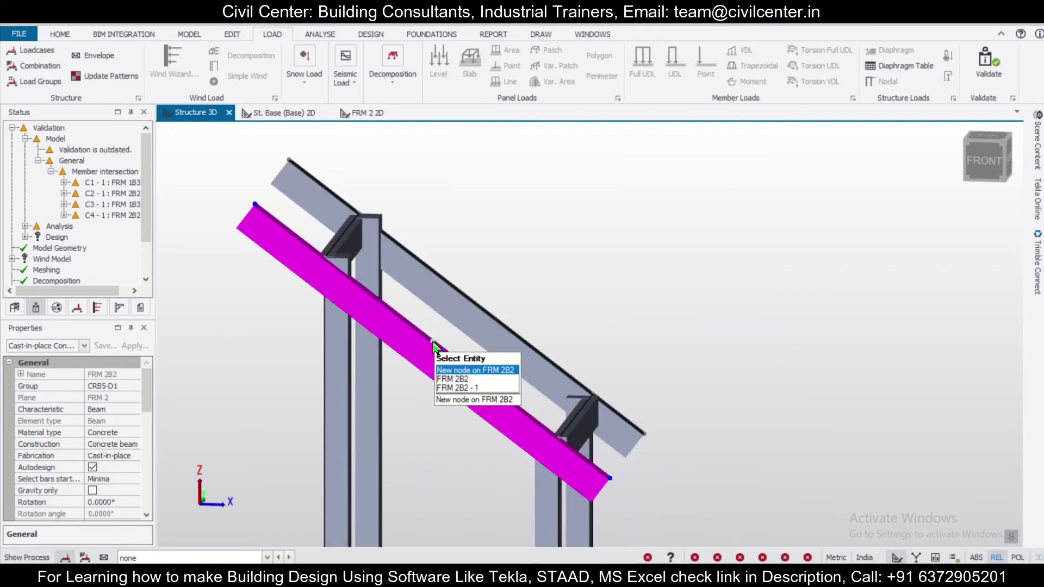
left_click(433, 342)
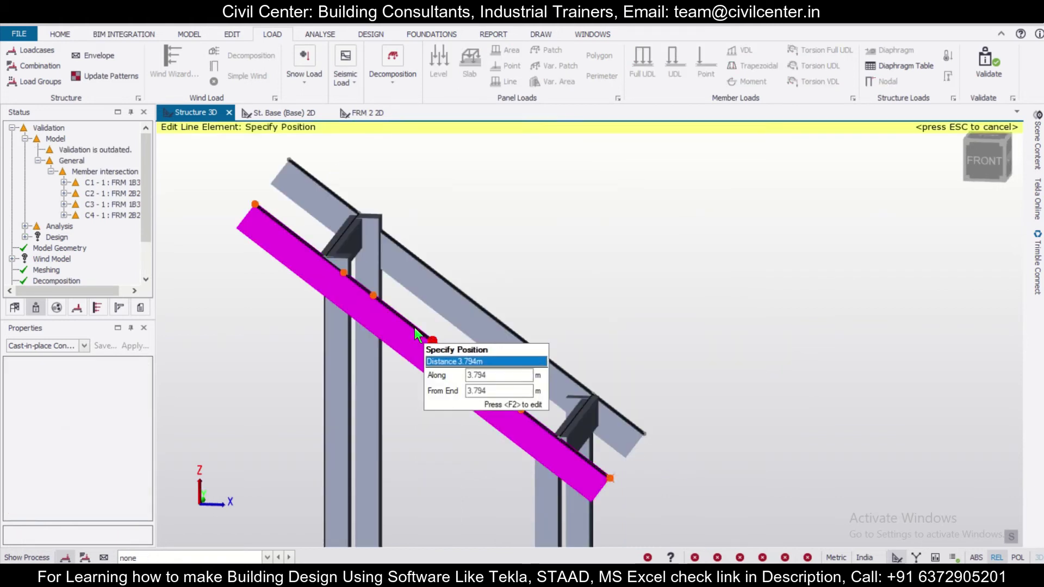
left_click(324, 257)
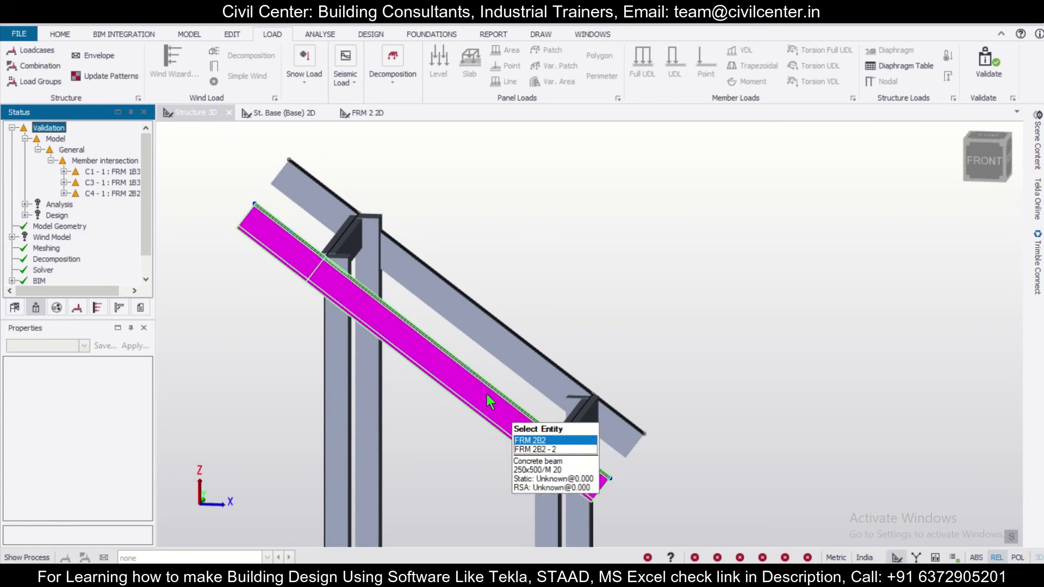
left_click(469, 373)
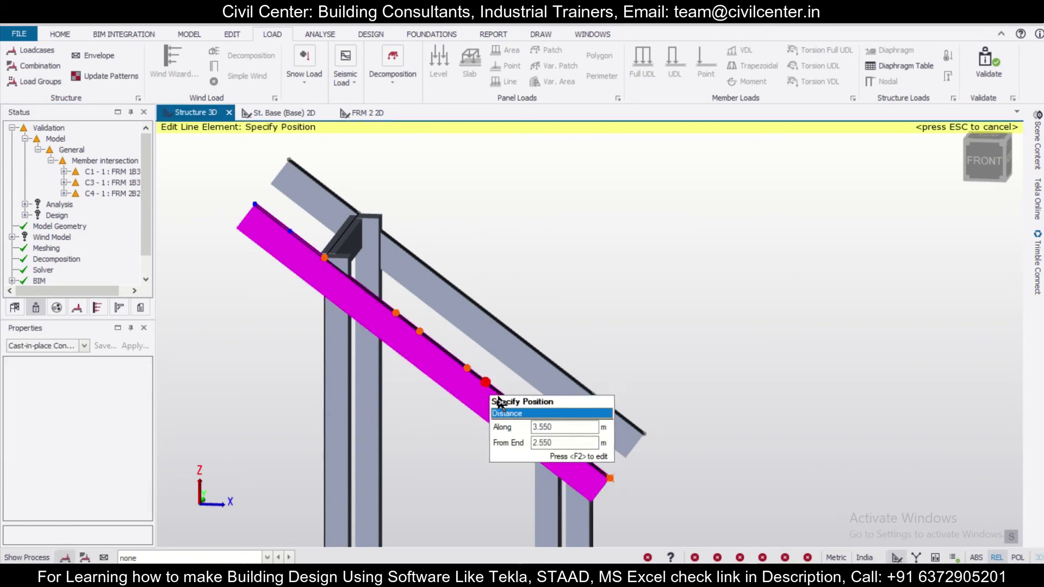
left_click(562, 447)
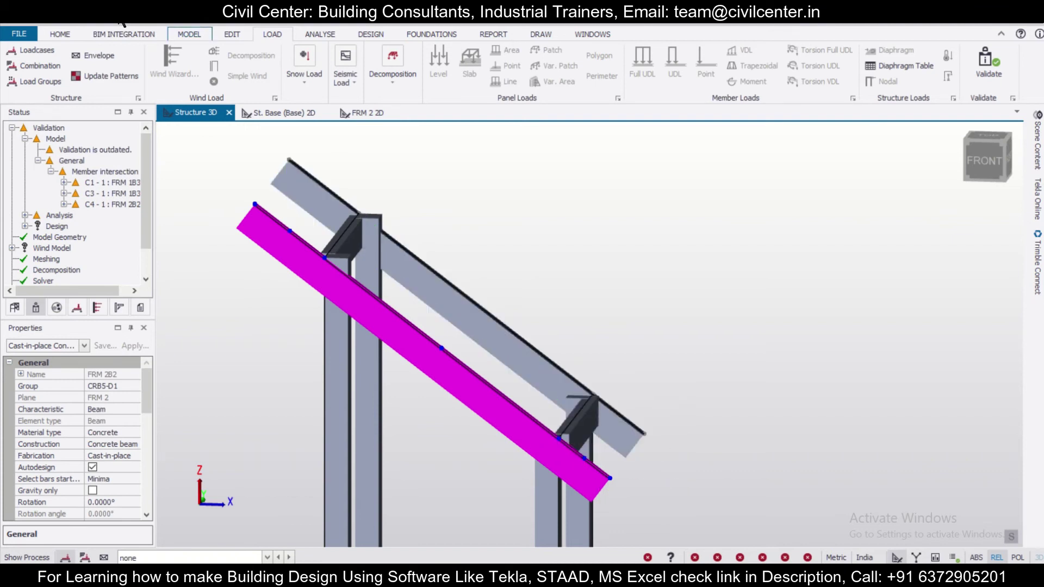
Insert nodes on sloped beam FRM 1B3 where it meets its tall and short columns, and revalidate the model.
left_click(487, 332)
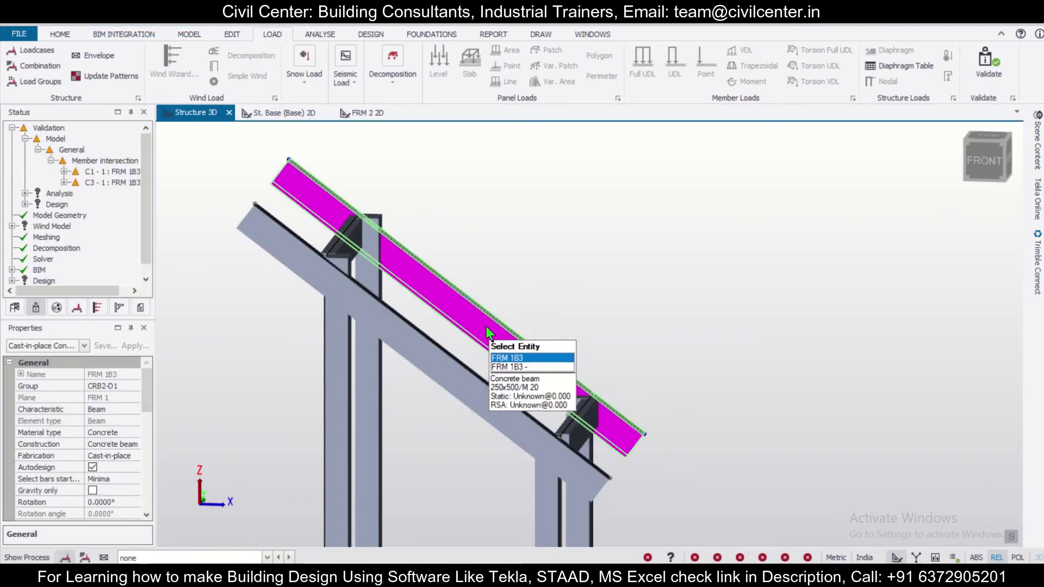
left_click(469, 302)
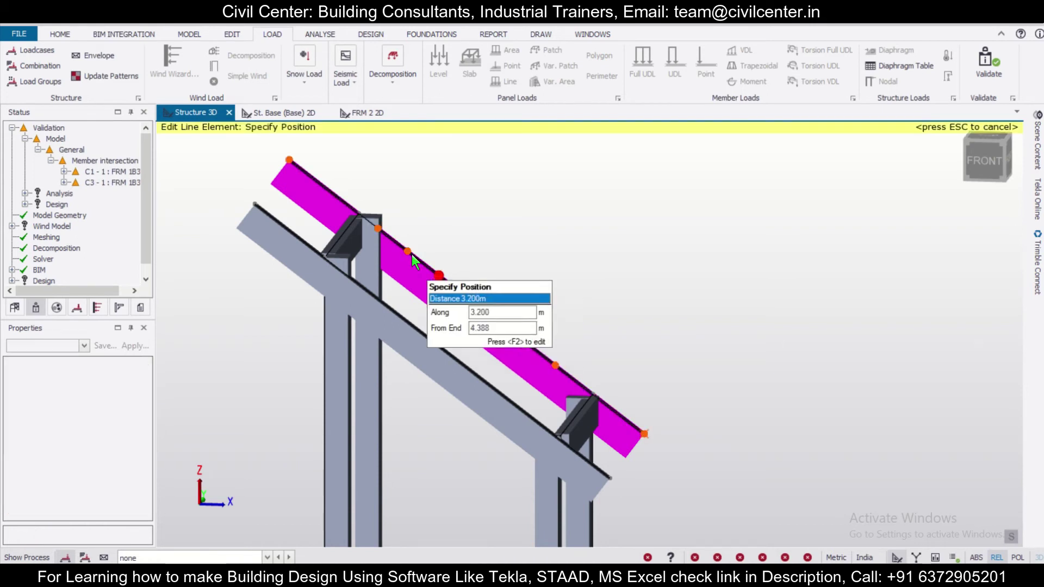
left_click(365, 216)
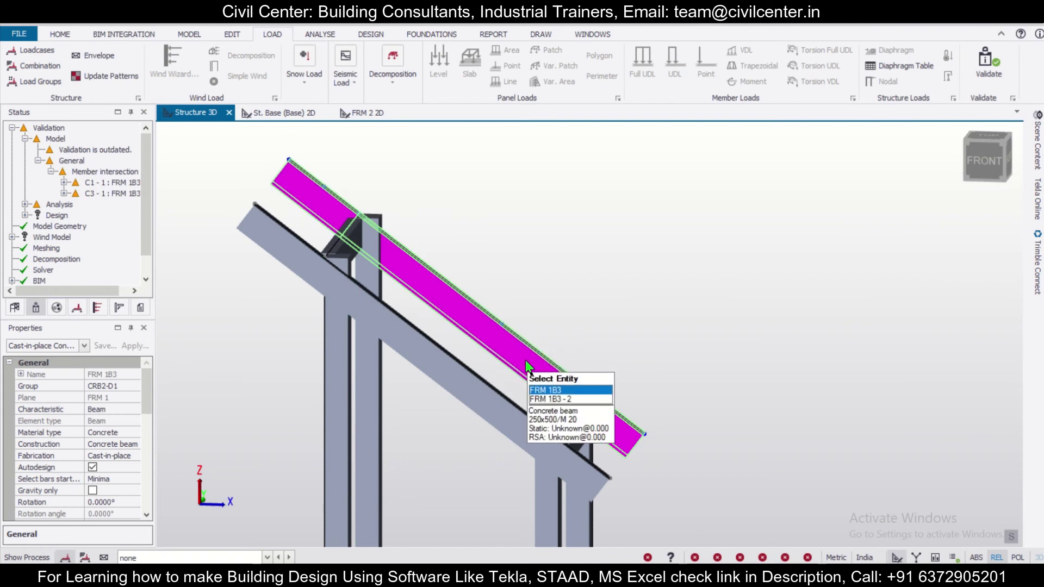
left_click(502, 327)
left_click(593, 395)
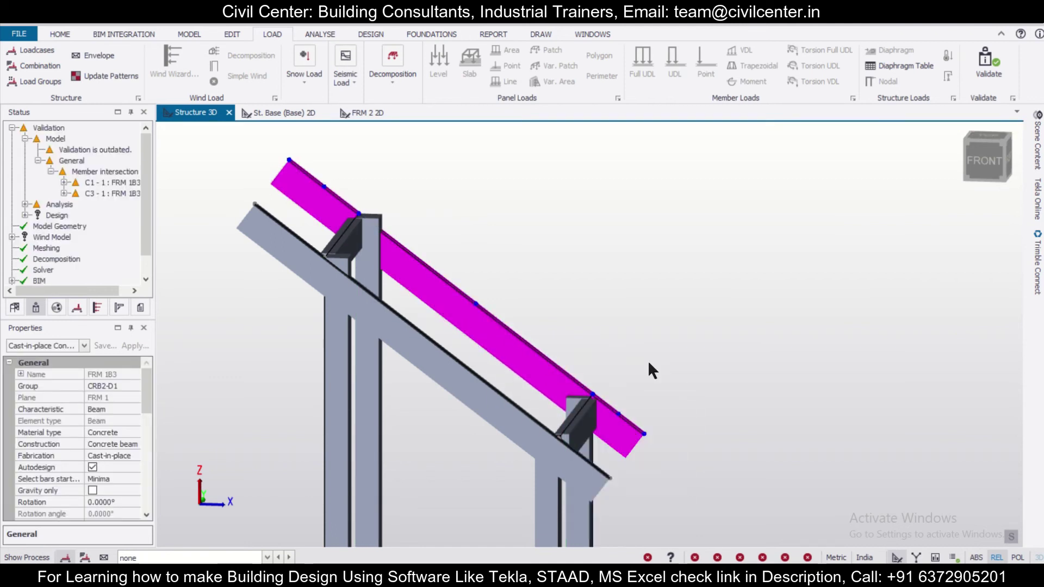
middle_click_drag(647, 360, 660, 325)
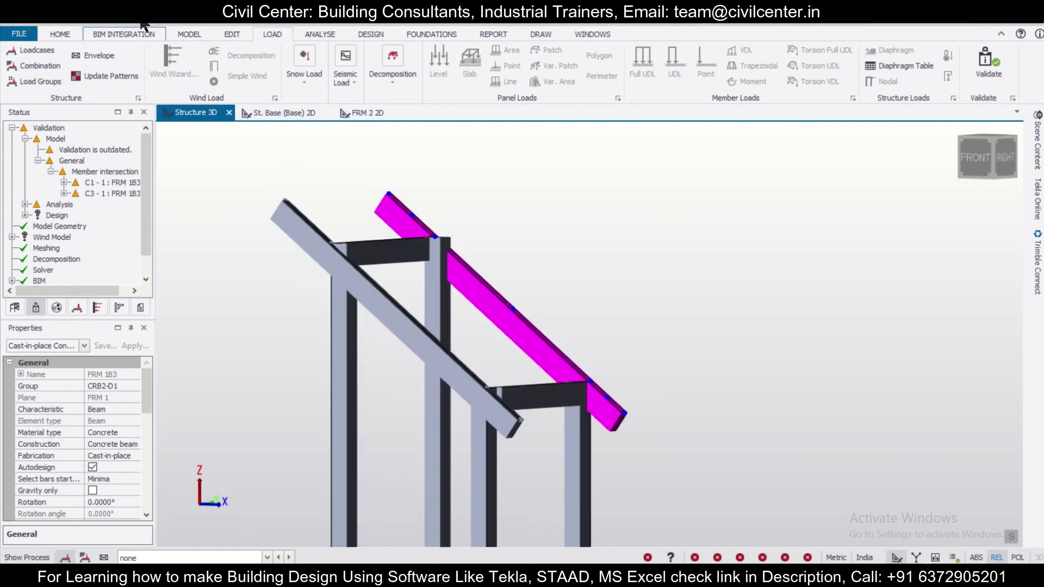
Show the slab items again in the 3D structure view and display the loads of loadcase 4 Imposed.
middle_click_drag(542, 347, 720, 401)
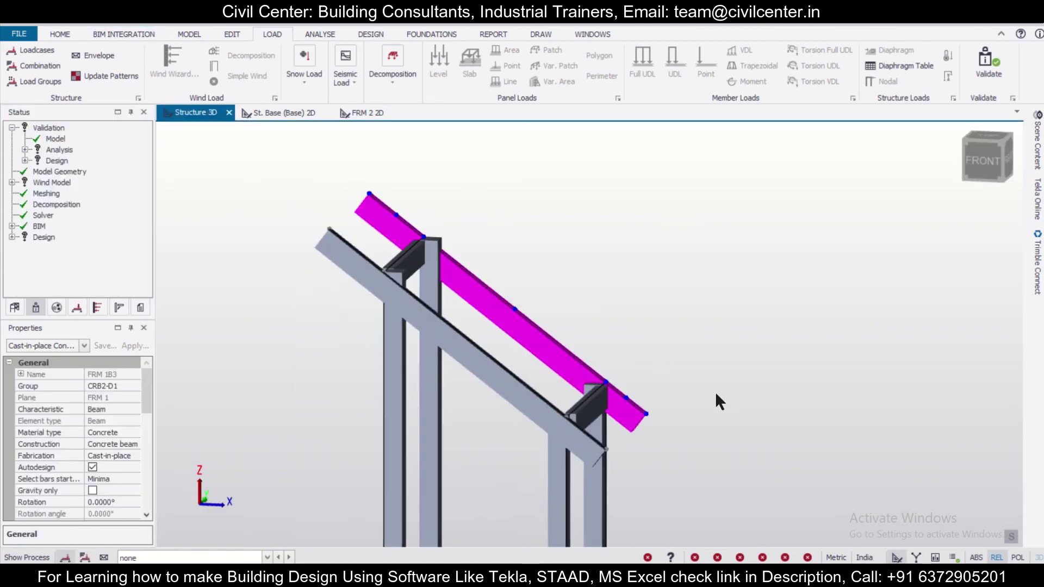
left_click(1038, 146)
left_click(857, 234)
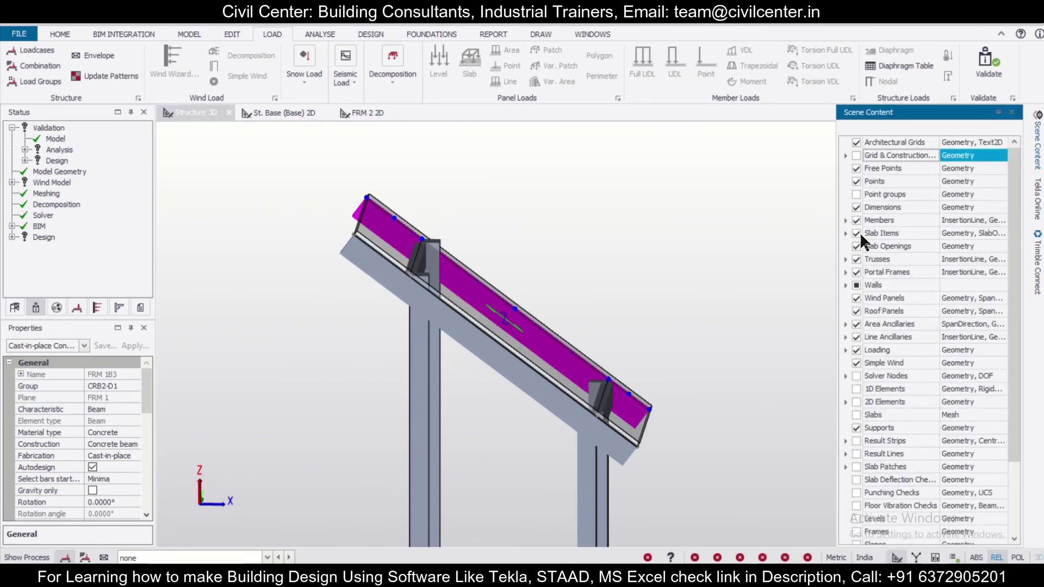
left_click(234, 554)
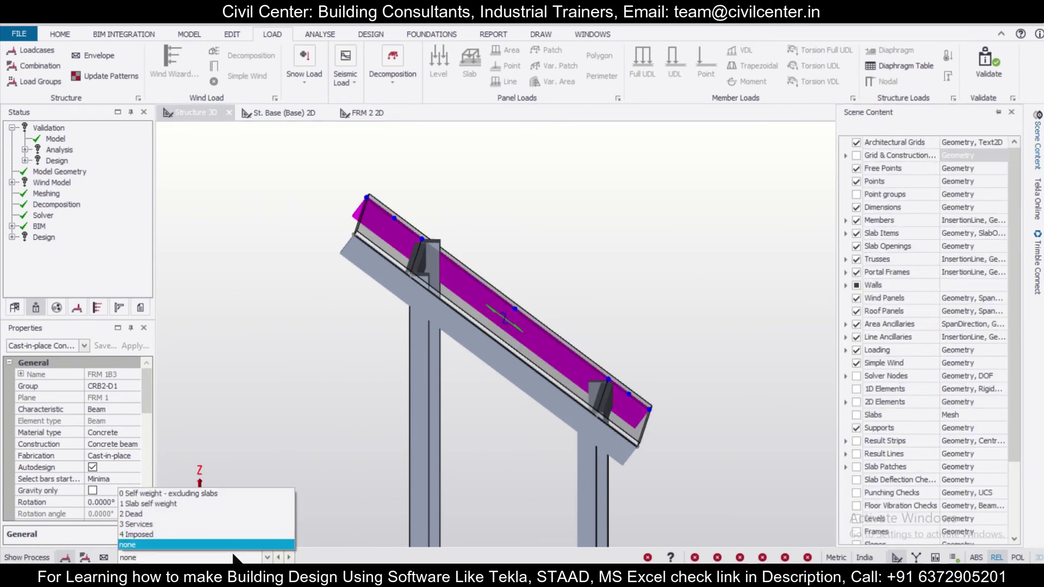
left_click(247, 524)
middle_click_drag(778, 488, 725, 416, "shift")
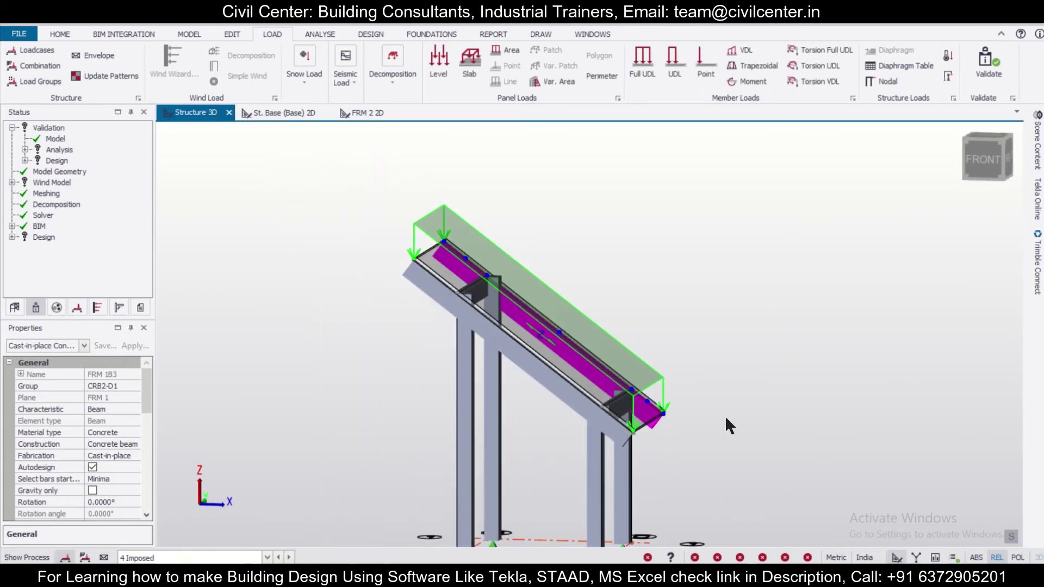
scroll(753, 438, "up", 4)
middle_click_drag(646, 453, 783, 445, "shift")
scroll(751, 440, "down", 3)
middle_click_drag(644, 515, 688, 483, "shift")
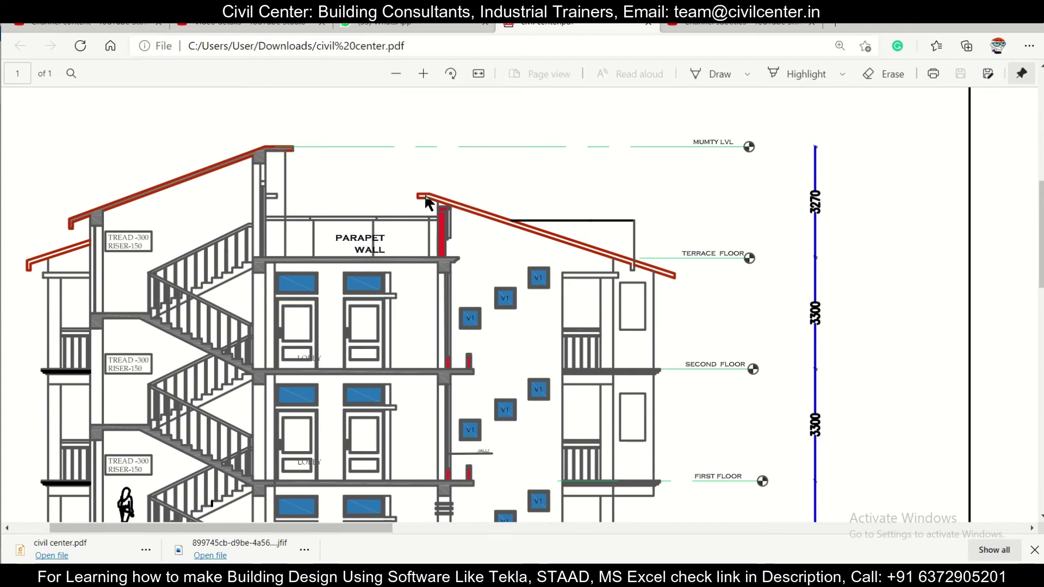
Compare the sloped-roof model in Tekla Structural Designer with the sloped roofs in the civil center.pdf section drawing.
mouse_move(476, 574)
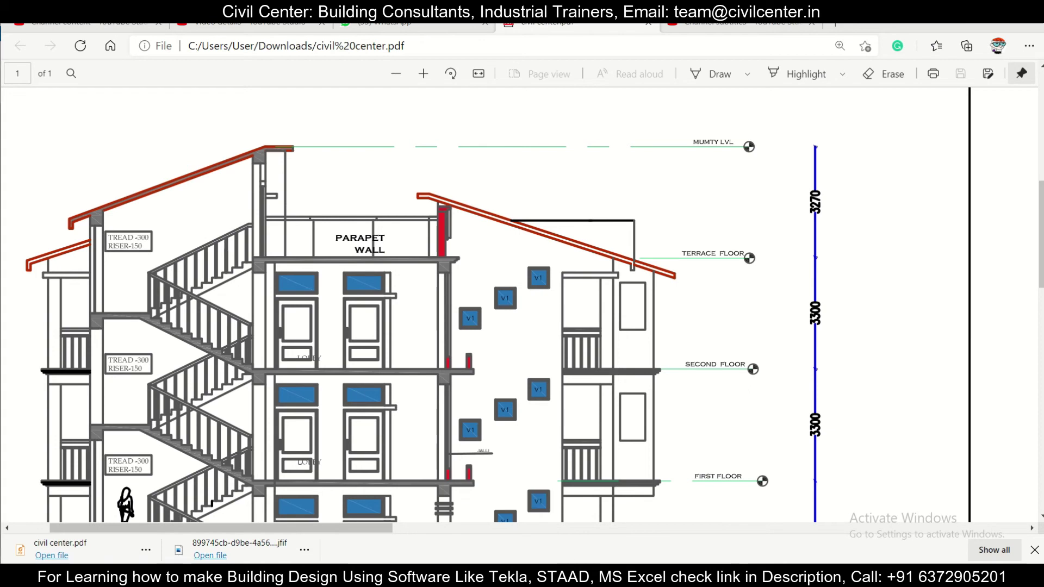
left_click(791, 576)
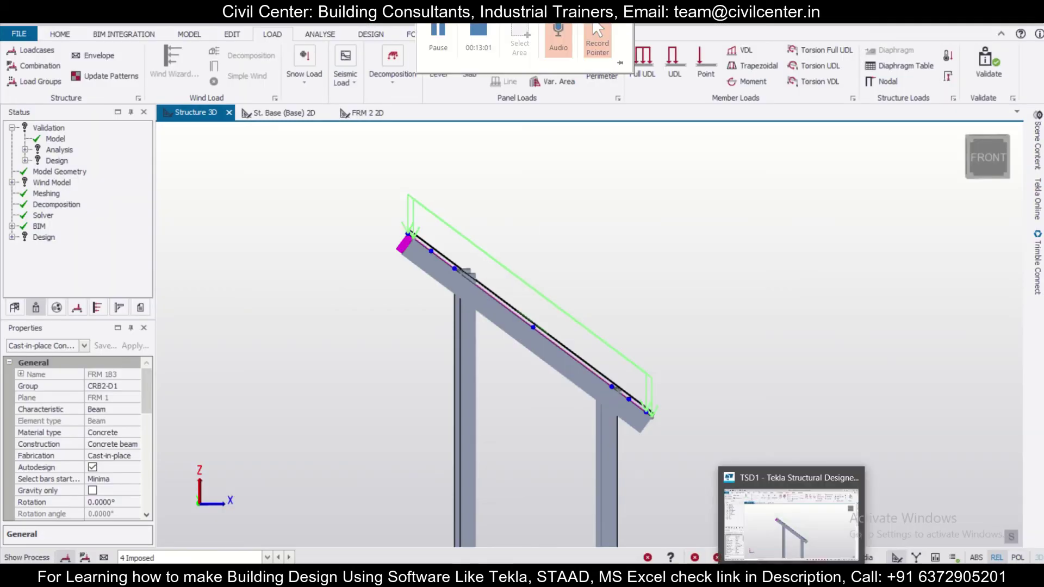
left_click(437, 33)
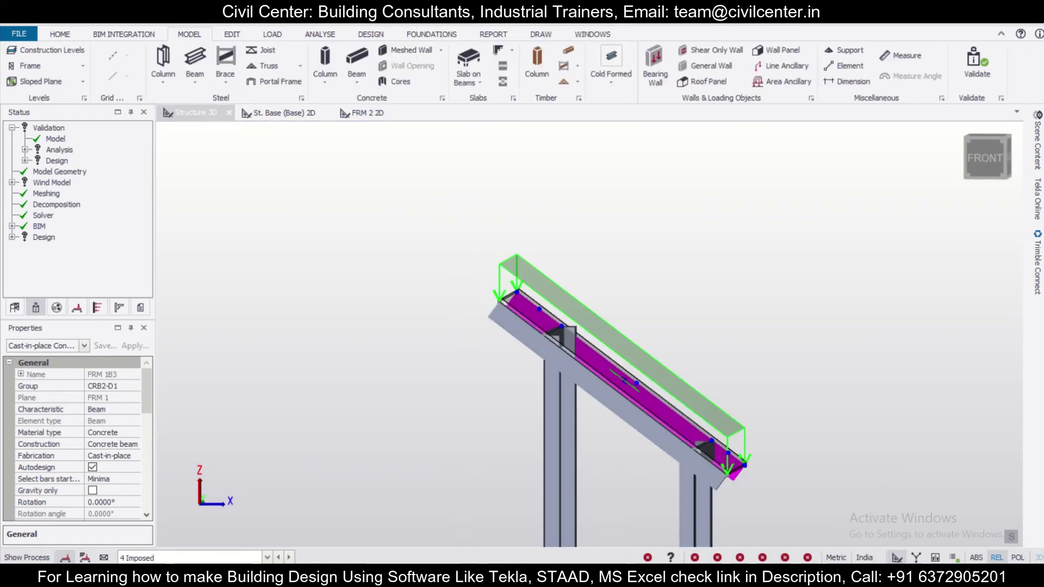
left_click(604, 576)
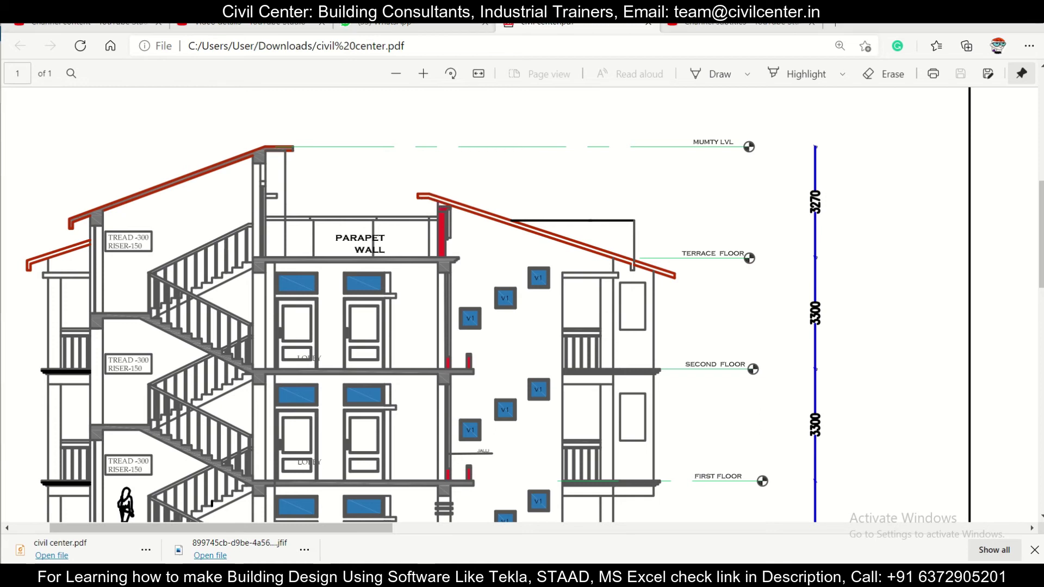
Switch to Tekla Structural Designer and examine the sloped beam's upper end above the tall column in frame view FRM 2.
key("alt+Tab")
left_click(374, 114)
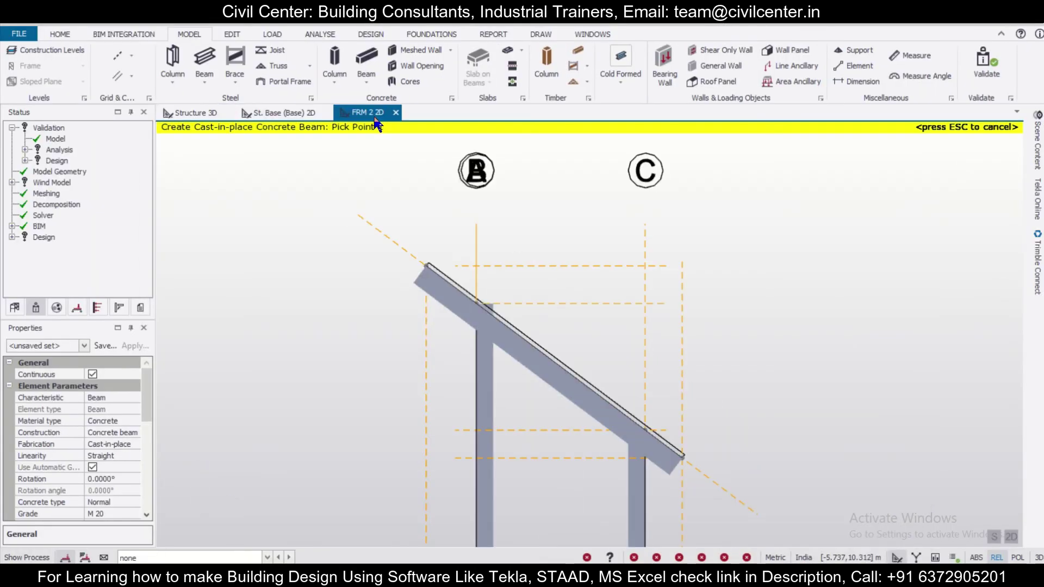
scroll(399, 275, "up", 1)
left_click(133, 51)
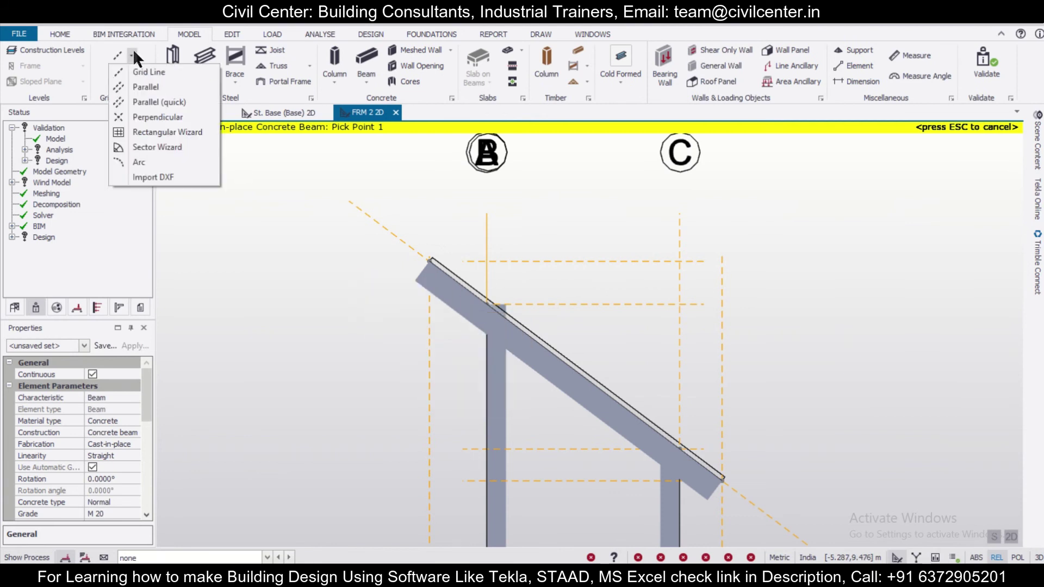
left_click(288, 334)
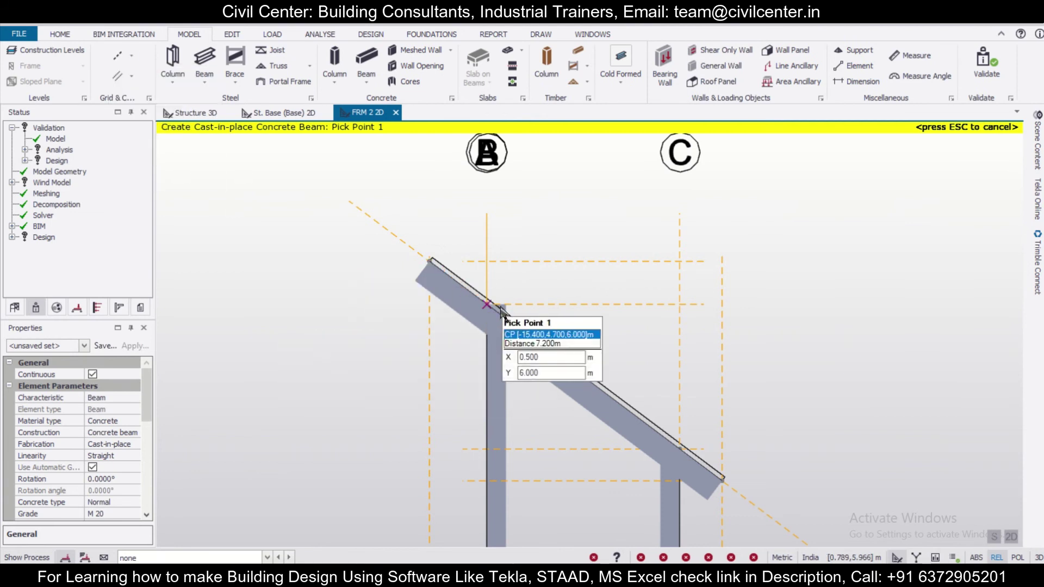
scroll(503, 303, "up", 4)
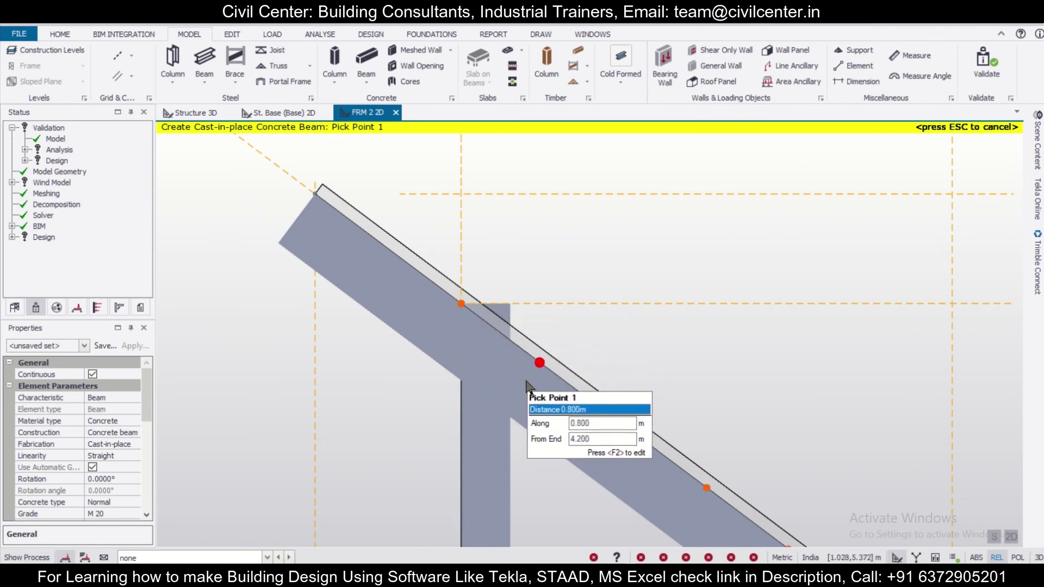
mouse_move(149, 378)
left_mouse_down()
mouse_move(148, 434)
mouse_move(150, 397)
left_mouse_up()
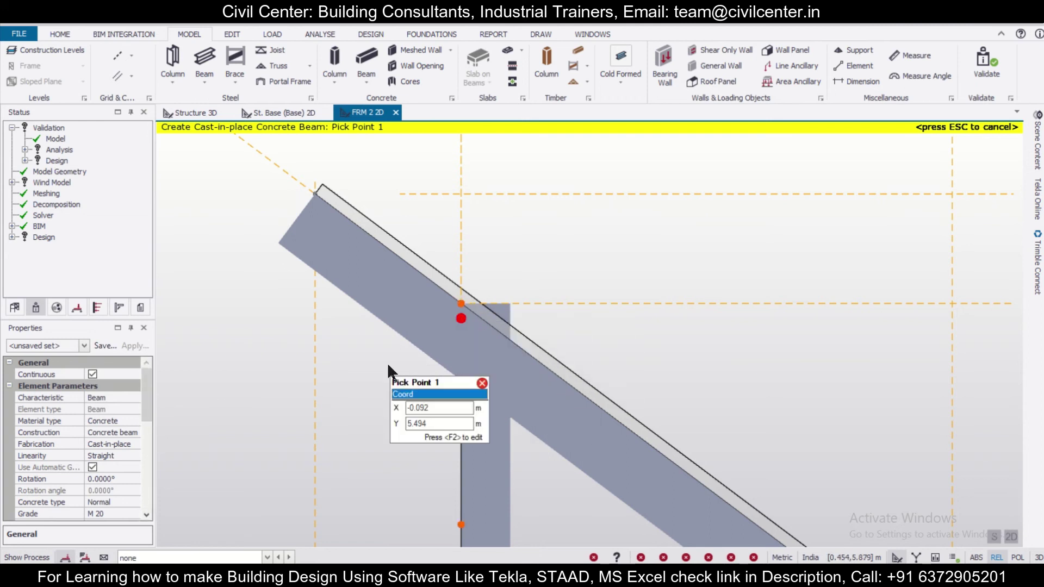
scroll(388, 362, "down", 3)
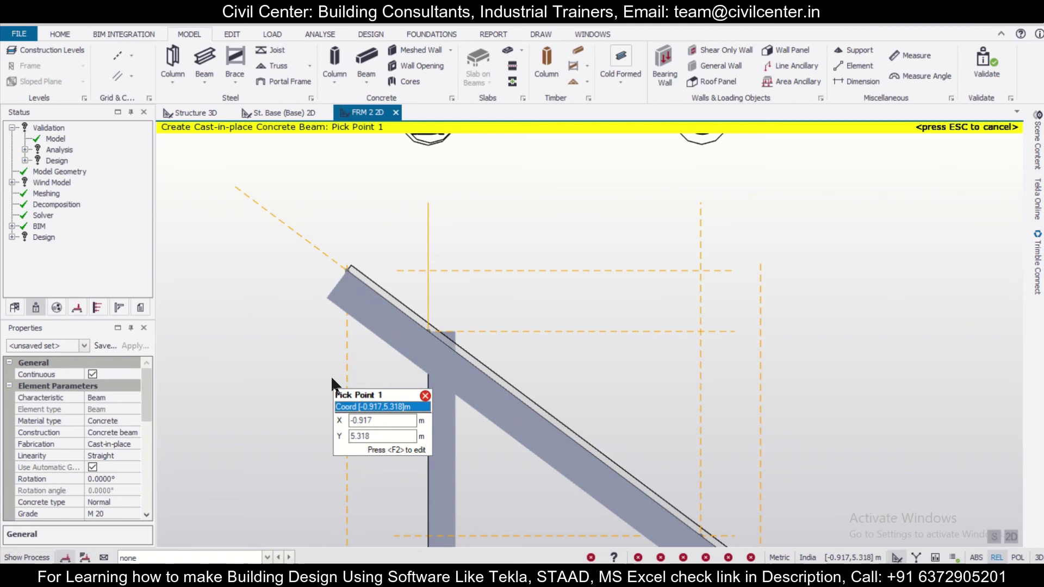
scroll(298, 296, "up", 2)
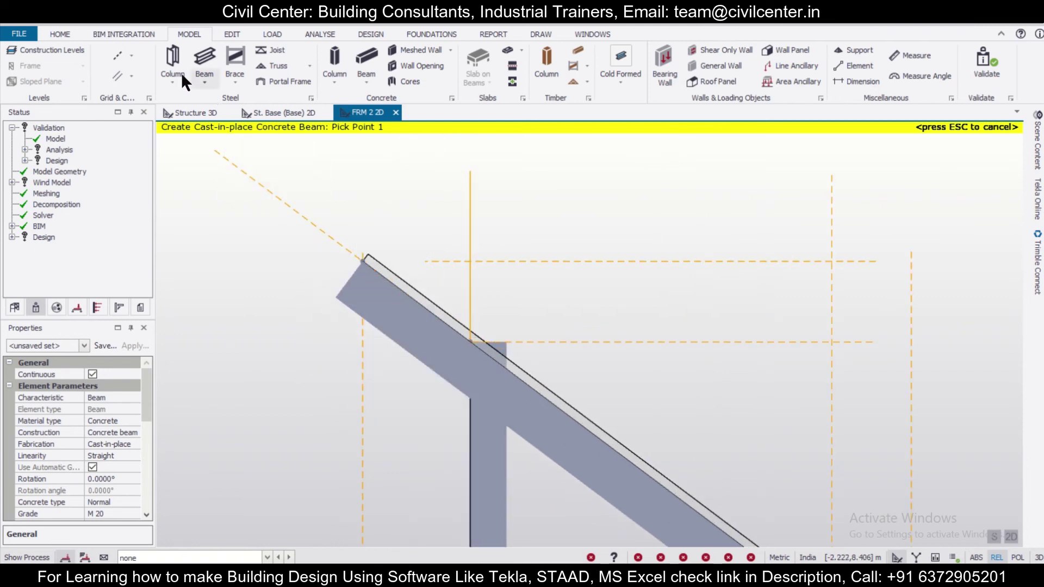
Add a parallel construction line about 0.79 m outward from the vertical line at the sloped beam's upper end.
left_click(116, 76)
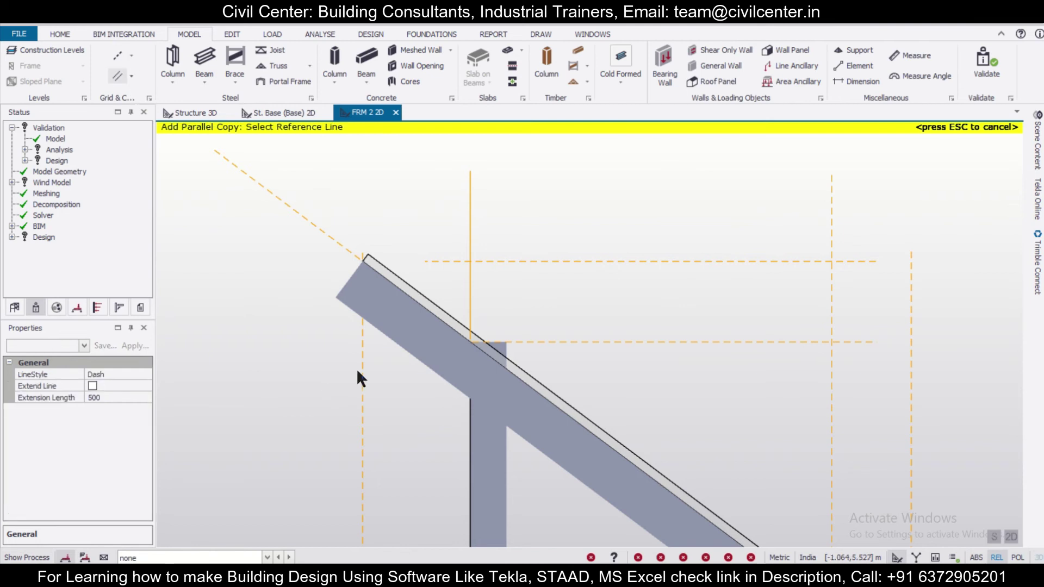
left_click(360, 370)
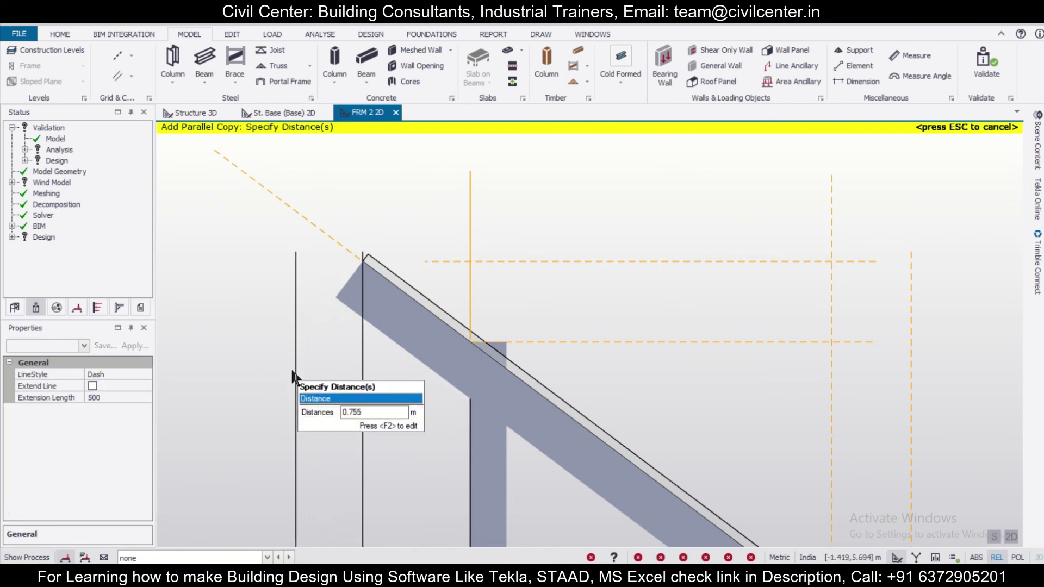
left_click(290, 367)
scroll(427, 403, "down", 1)
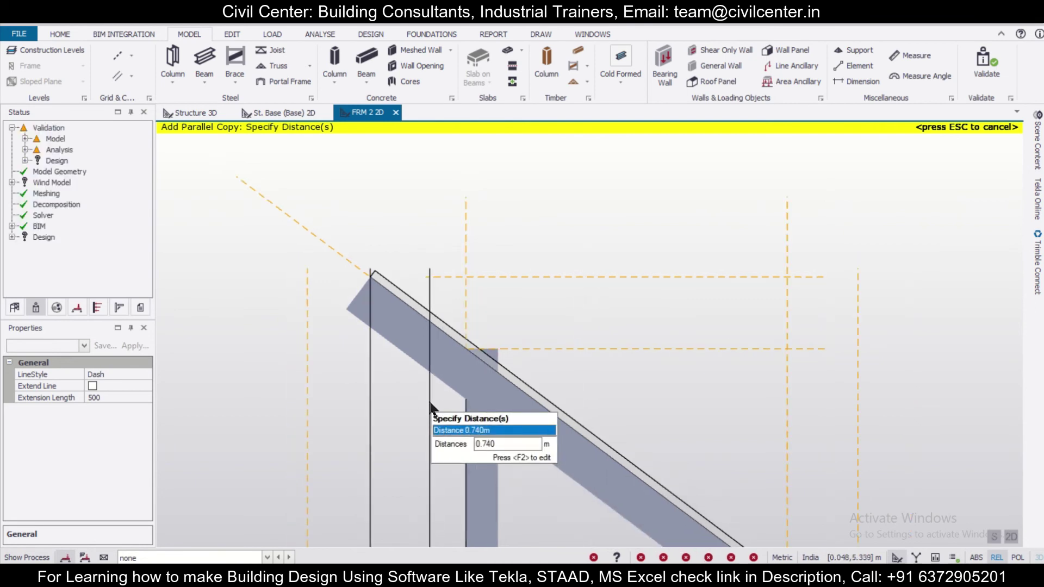
Check the roof end in civil center.pdf and add a horizontal construction line through the sloped beam's upper end, extending past the outer vertical line.
key("alt+Tab")
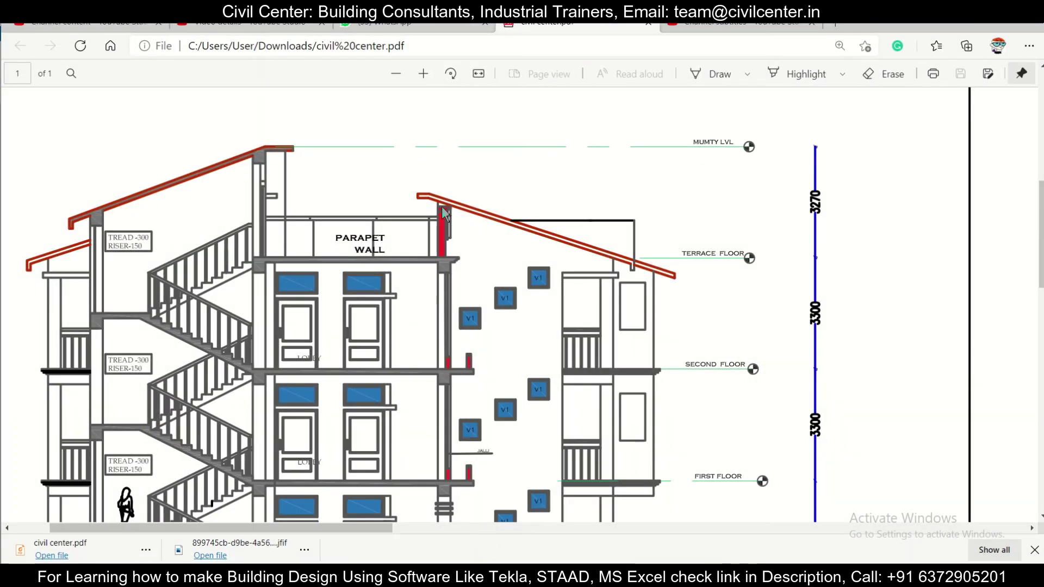
key("alt+Tab")
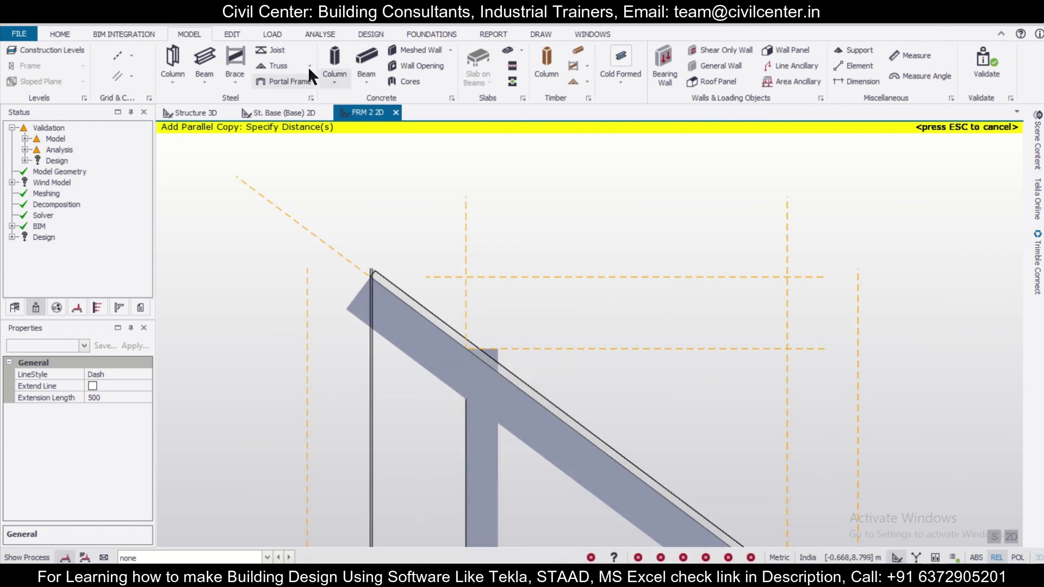
left_click(366, 60)
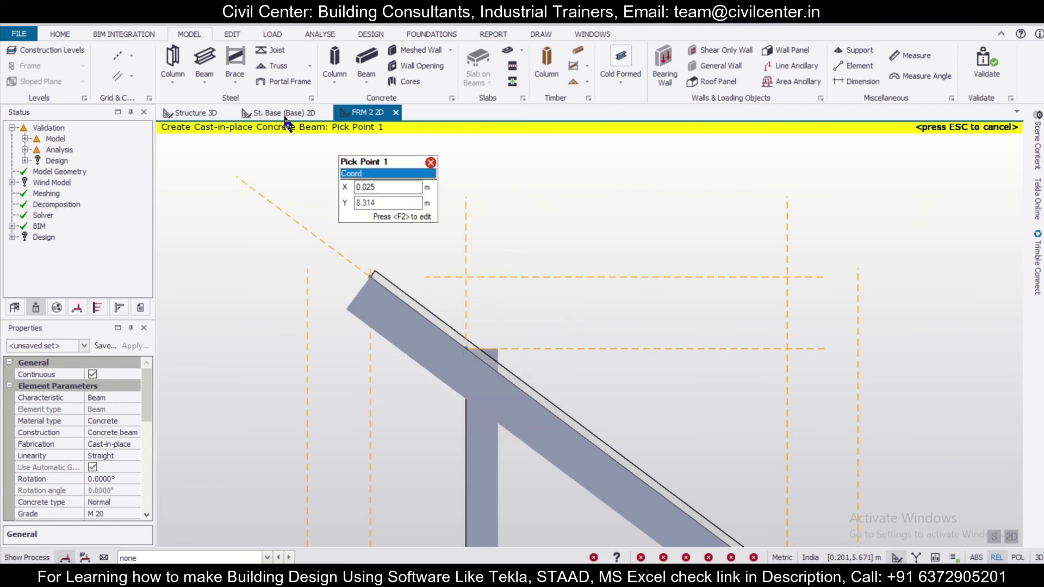
left_click(131, 75)
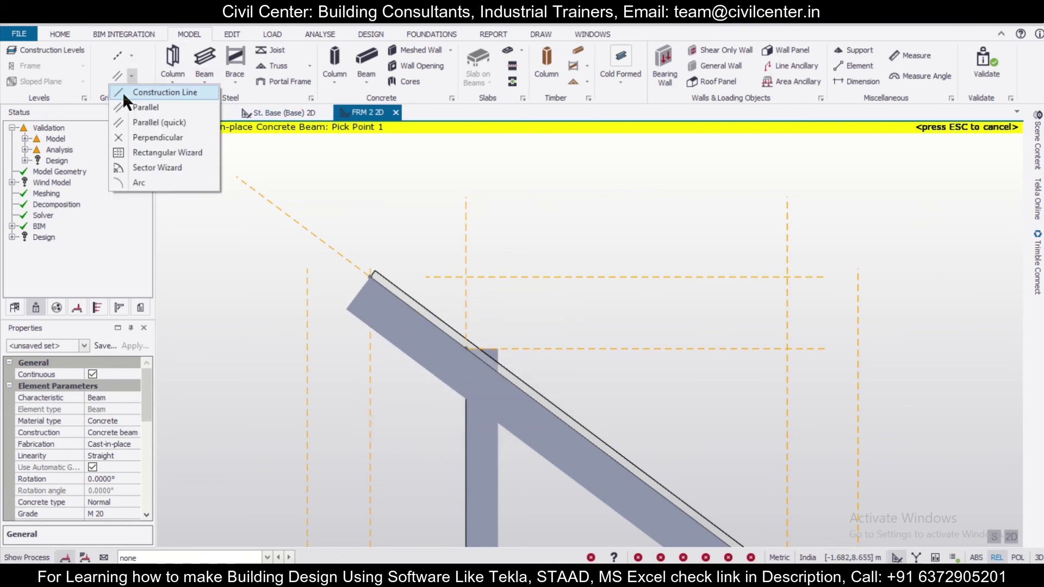
left_click(123, 92)
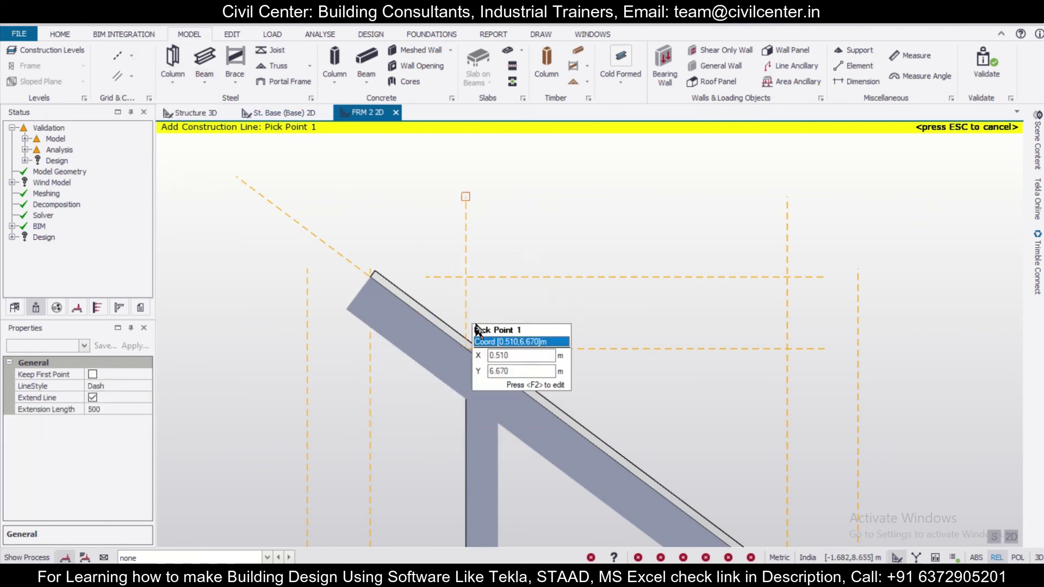
left_click(460, 276)
left_click(211, 276)
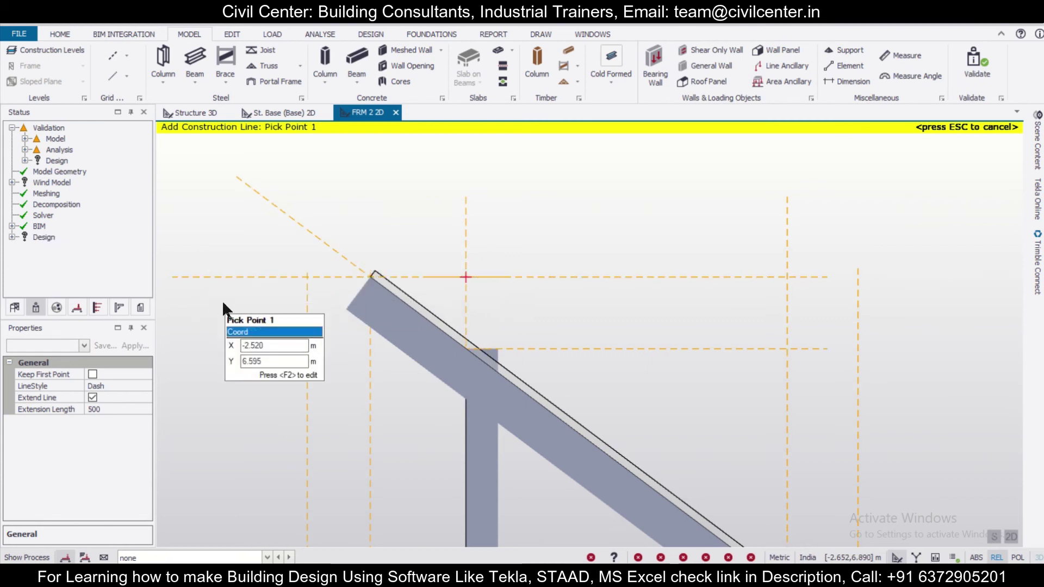
key("Escape")
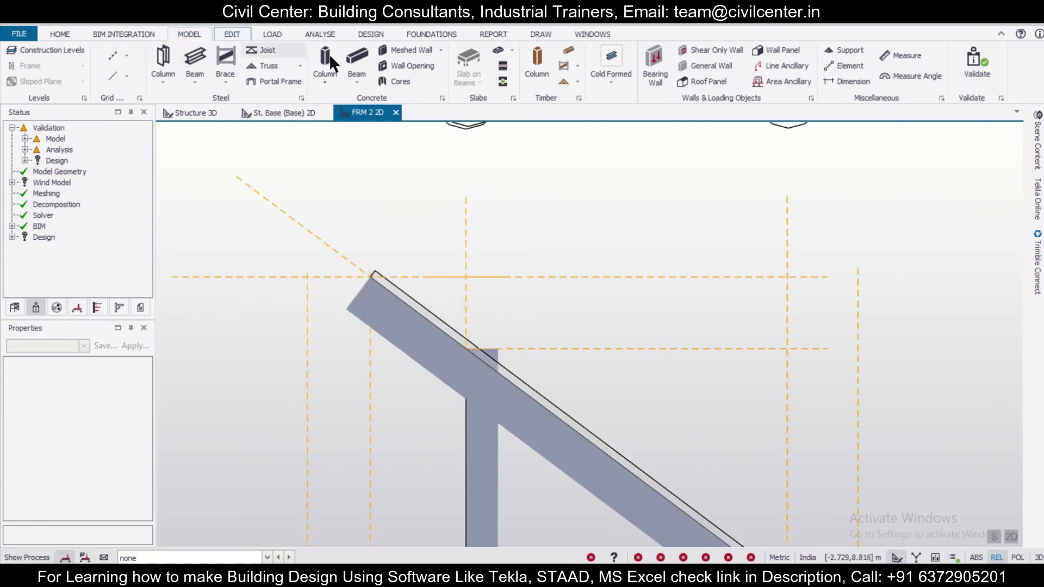
Create a short horizontal cast-in-place concrete beam from the sloped beam's upper end to the outer construction line intersection.
left_click(358, 56)
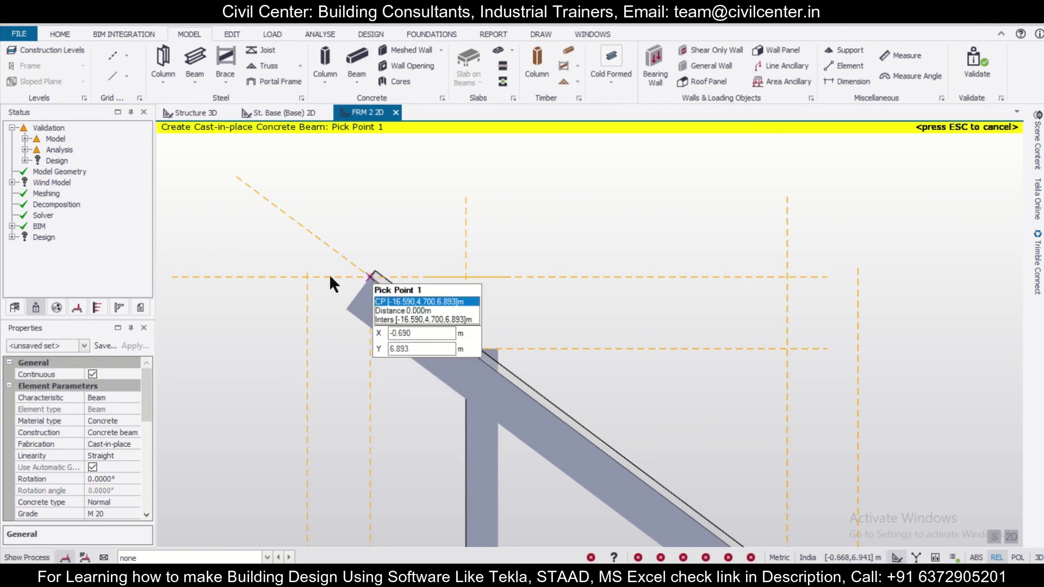
left_click(372, 275)
left_click(307, 277)
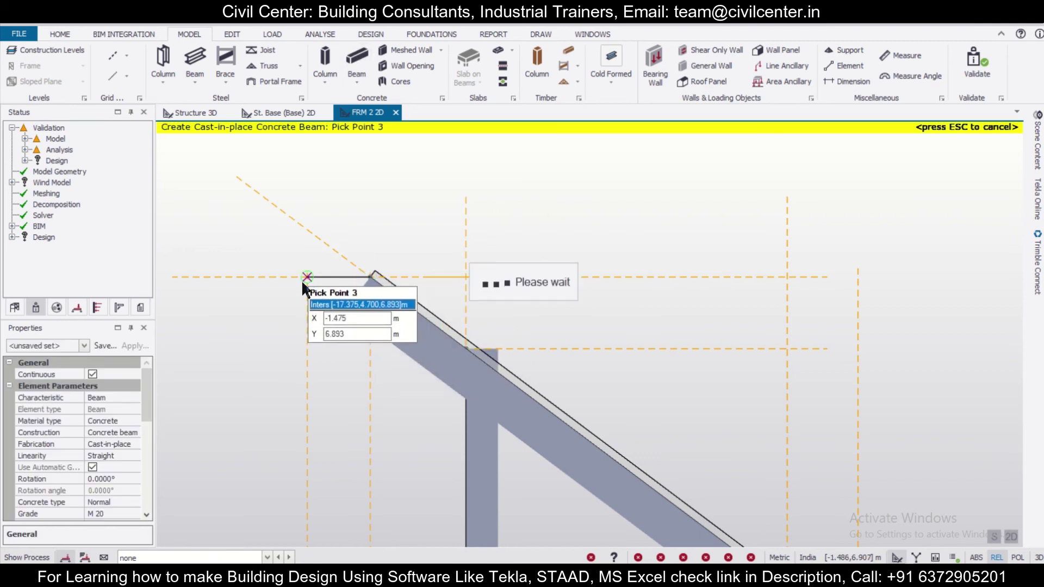
key("Escape")
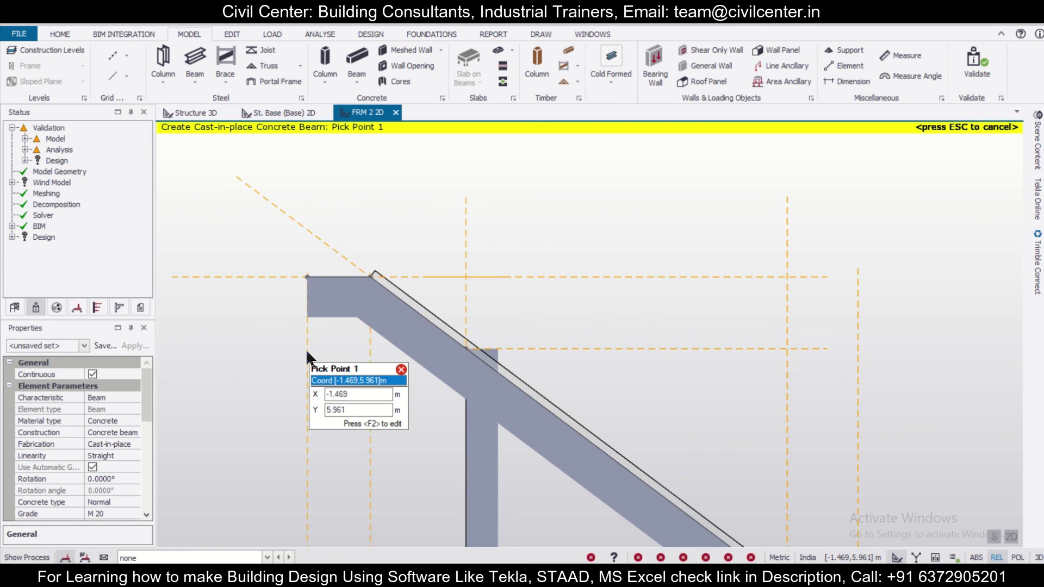
scroll(306, 348, "down", 1)
key("Escape")
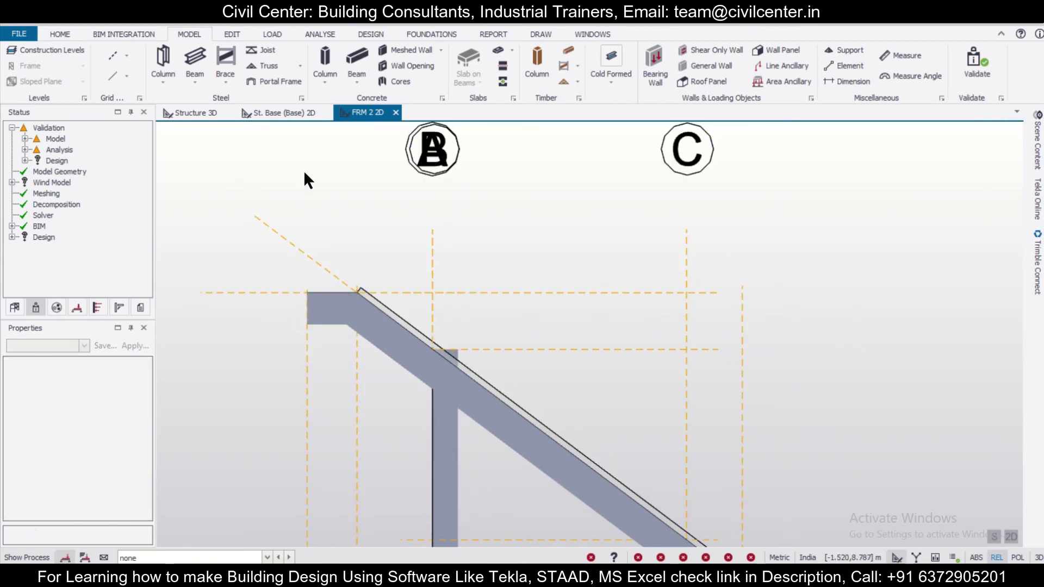
Select the short horizontal beam in the 3D structure view and try to copy it using the tall column's base on gridline 2 as reference.
scroll(303, 174, "down", 1)
left_click(197, 113)
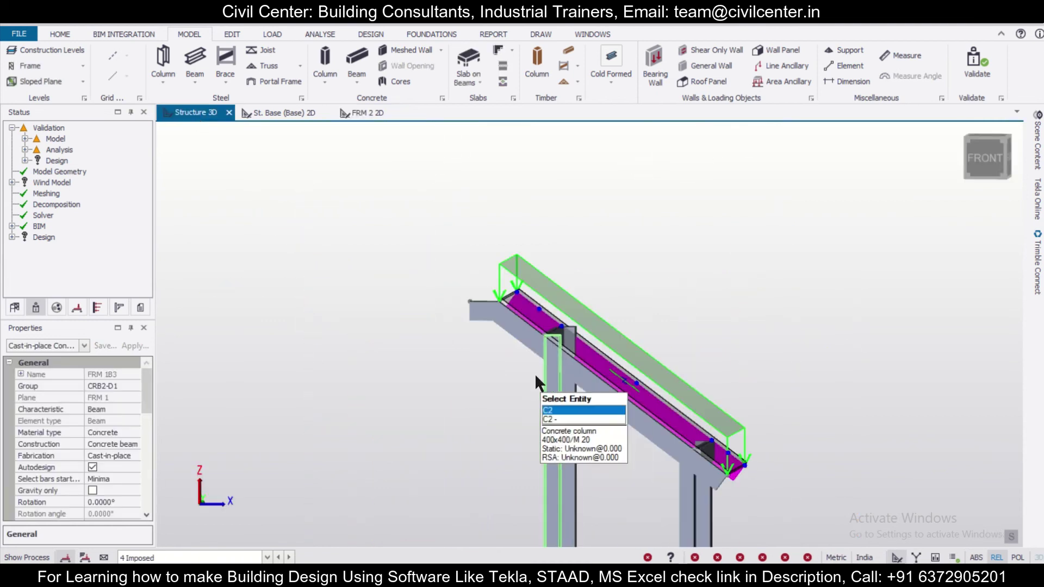
left_click(458, 281)
scroll(459, 282, "down", 2)
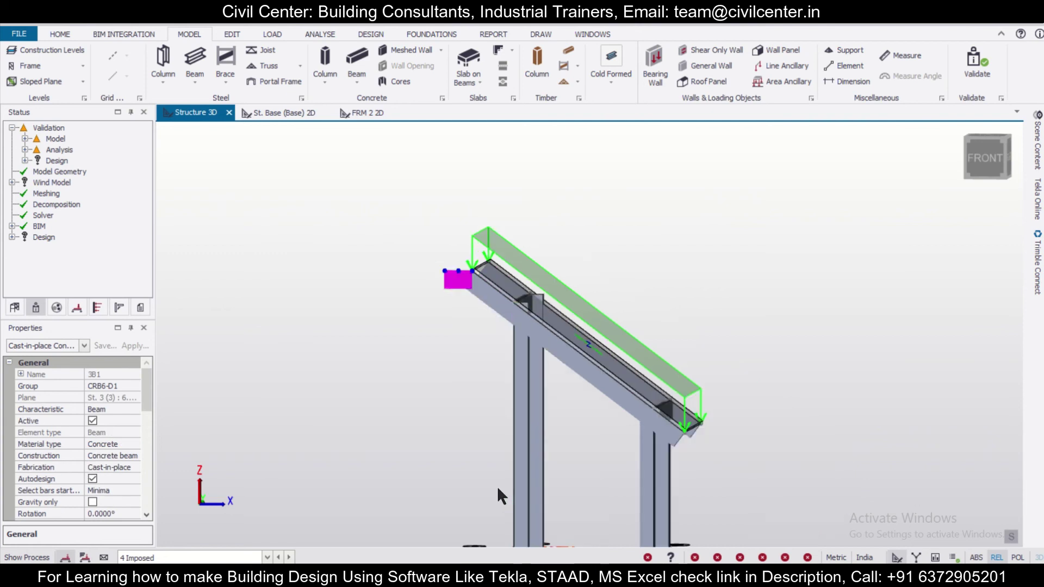
middle_click_drag(498, 489, 430, 366)
scroll(431, 366, "up", 1)
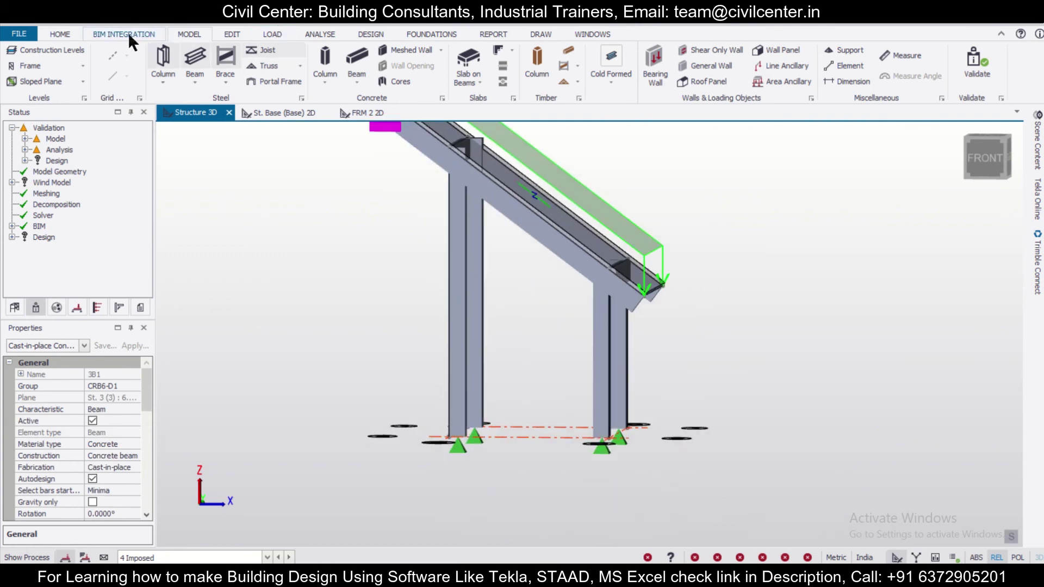
left_click(232, 37)
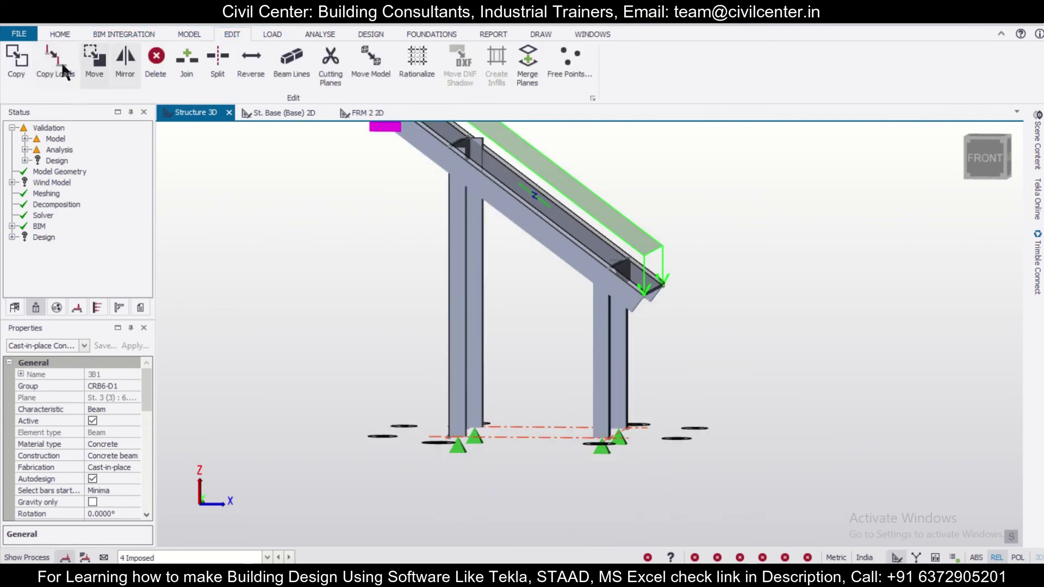
left_click(17, 63)
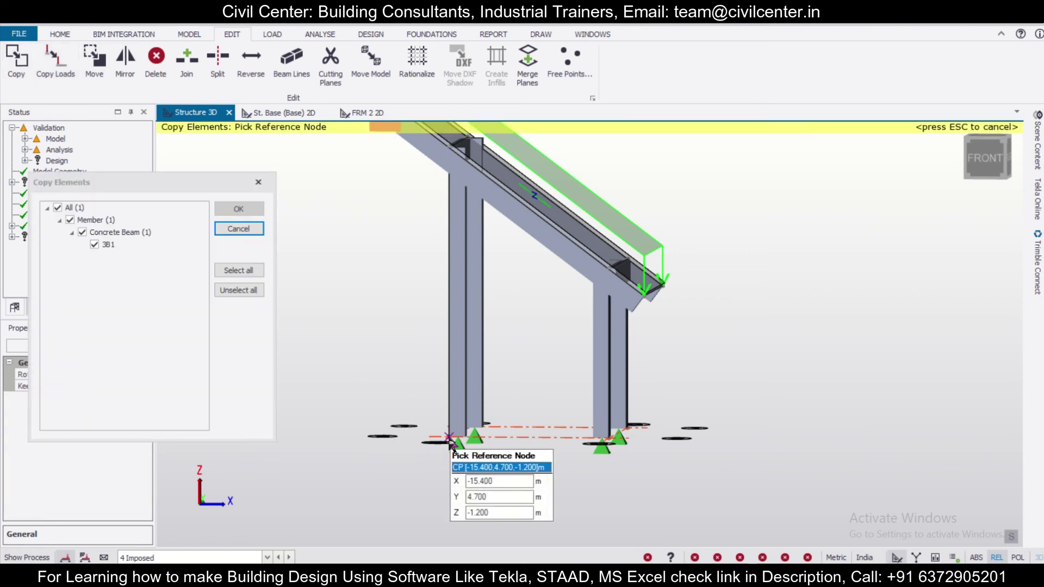
left_click(448, 437)
scroll(466, 438, "up", 2)
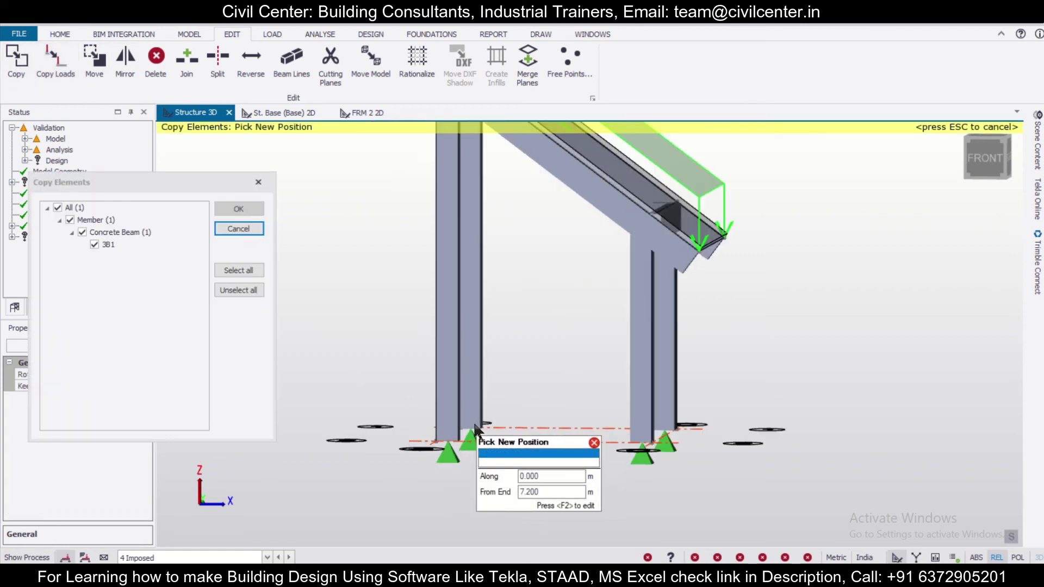
scroll(467, 436, "up", 2)
right_click_drag(550, 428, 458, 452)
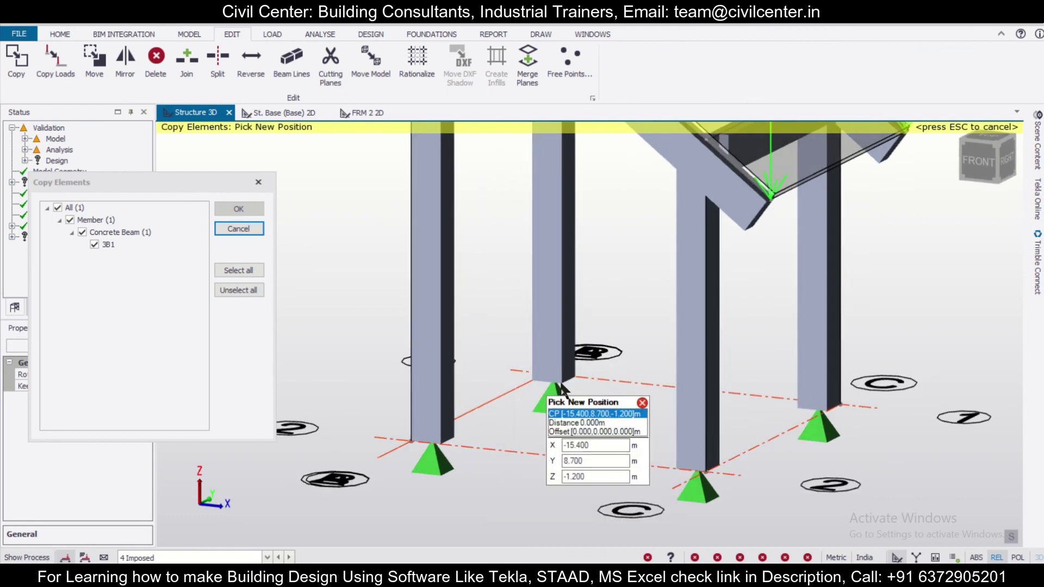
scroll(582, 400, "down", 3)
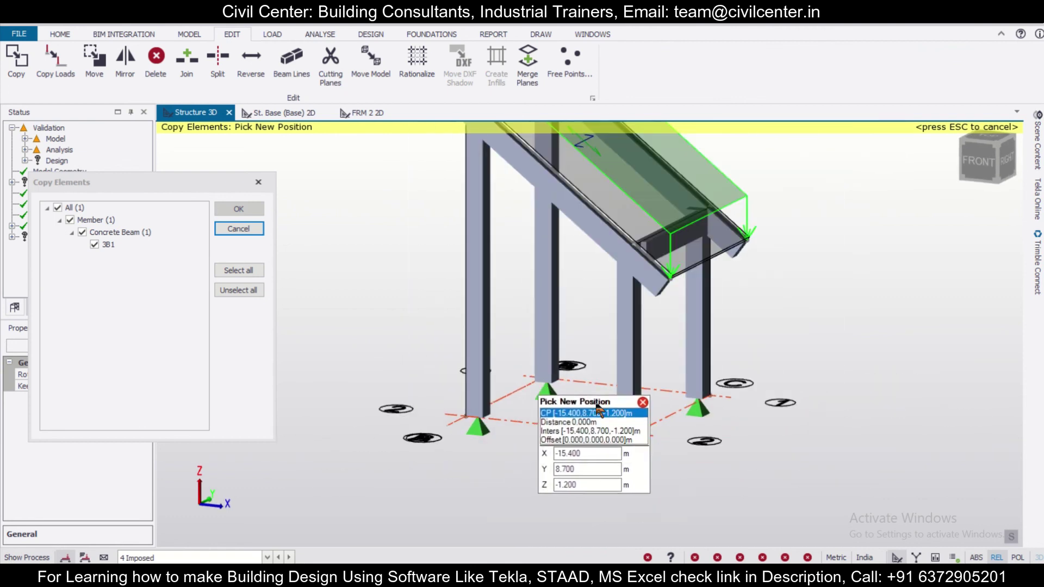
right_click_drag(669, 425, 432, 455)
middle_click_drag(432, 454, 566, 407, "shift")
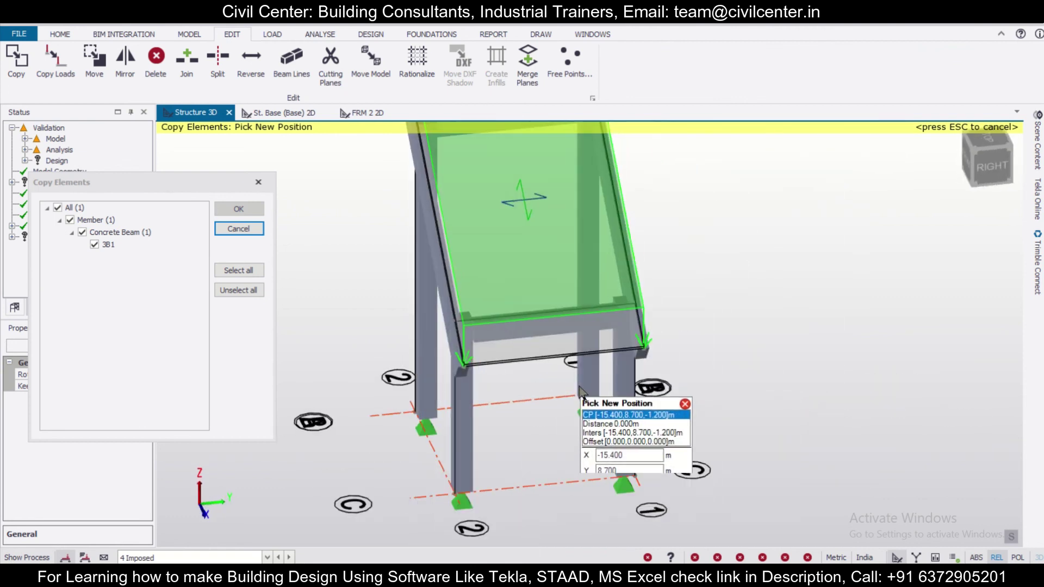
Copy beam 3B1 to the opposite sloped beam, from the tall column base on gridline 2 to the one on gridline 1.
left_click(18, 65)
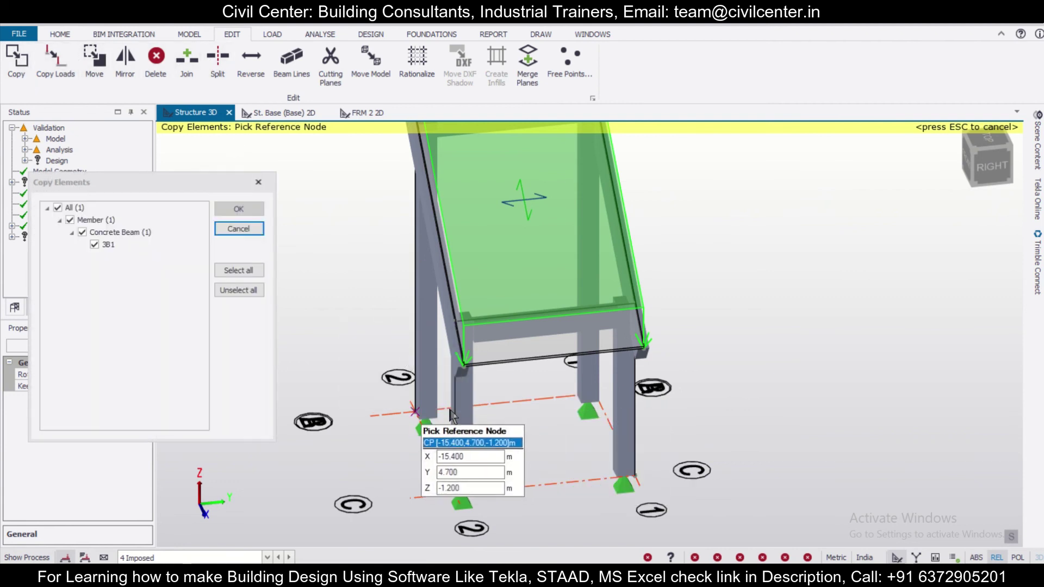
left_click(603, 405)
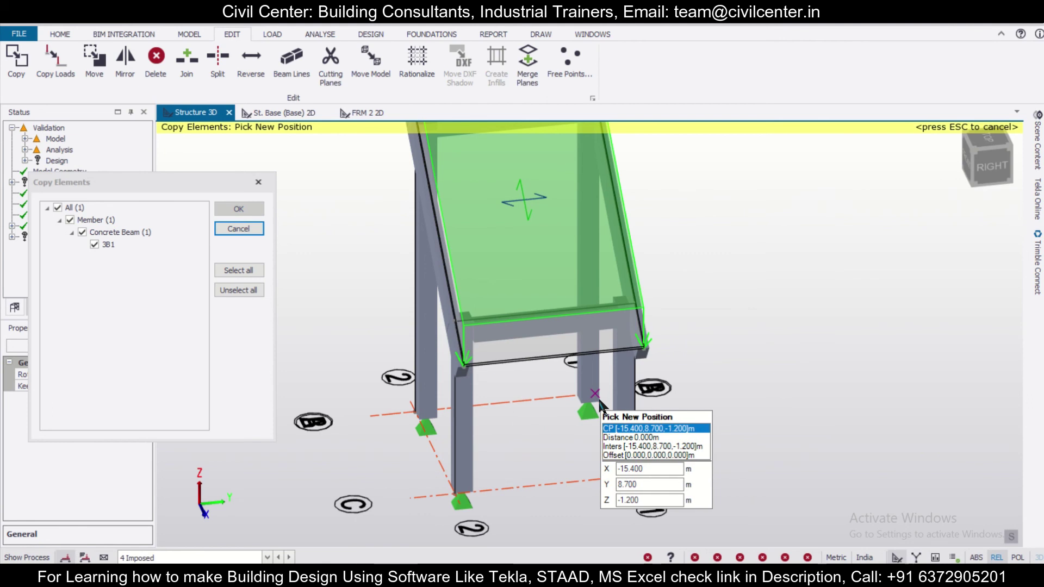
scroll(599, 399, "down", 1)
scroll(598, 399, "down", 2)
right_click_drag(798, 409, 458, 414)
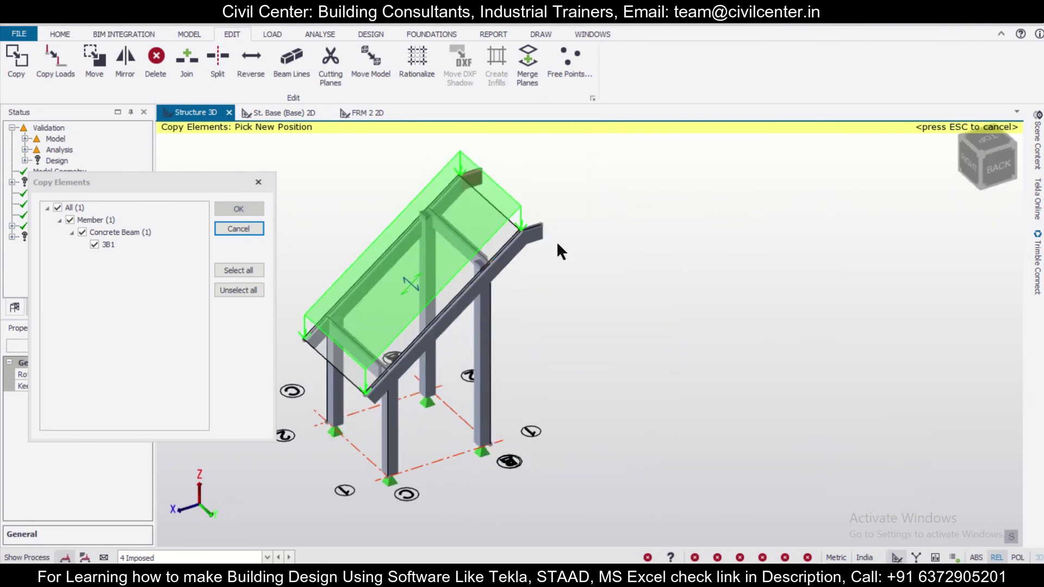
scroll(559, 240, "up", 5)
key("Escape")
Expand the model validation warnings and highlight the members flagged as possibly unsupported in the 3D structure view.
scroll(559, 240, "up", 2)
right_click_drag(603, 257, 484, 308)
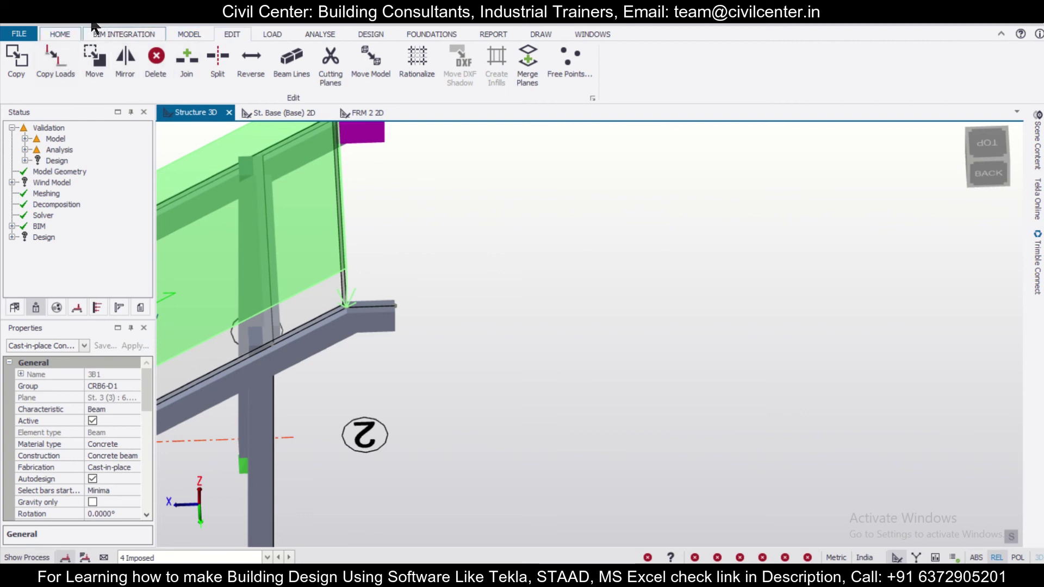
left_click(49, 127)
left_click(24, 138)
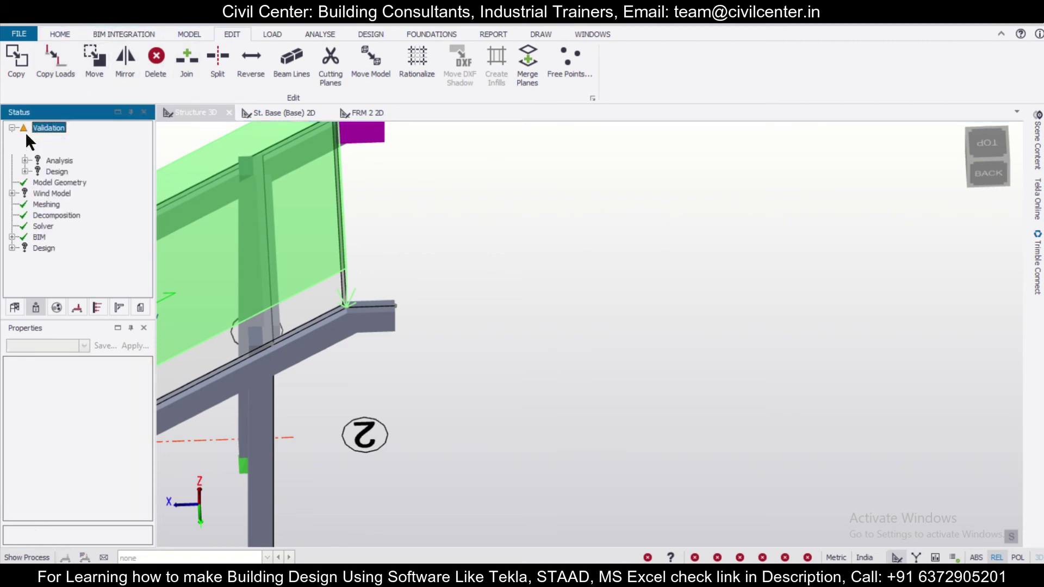
left_click(37, 149)
left_click(75, 159)
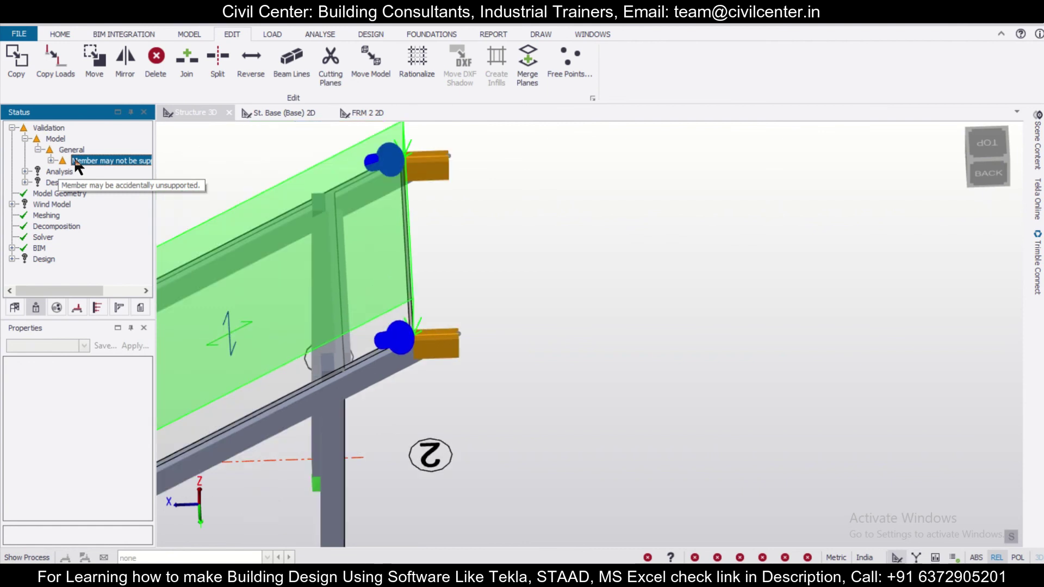
Examine the flagged short beams' free ends from several sides and compare them with the roof section in civil center.pdf.
scroll(717, 446, "up", 3)
middle_click_drag(716, 445, 642, 416, "shift")
scroll(547, 329, "up", 2)
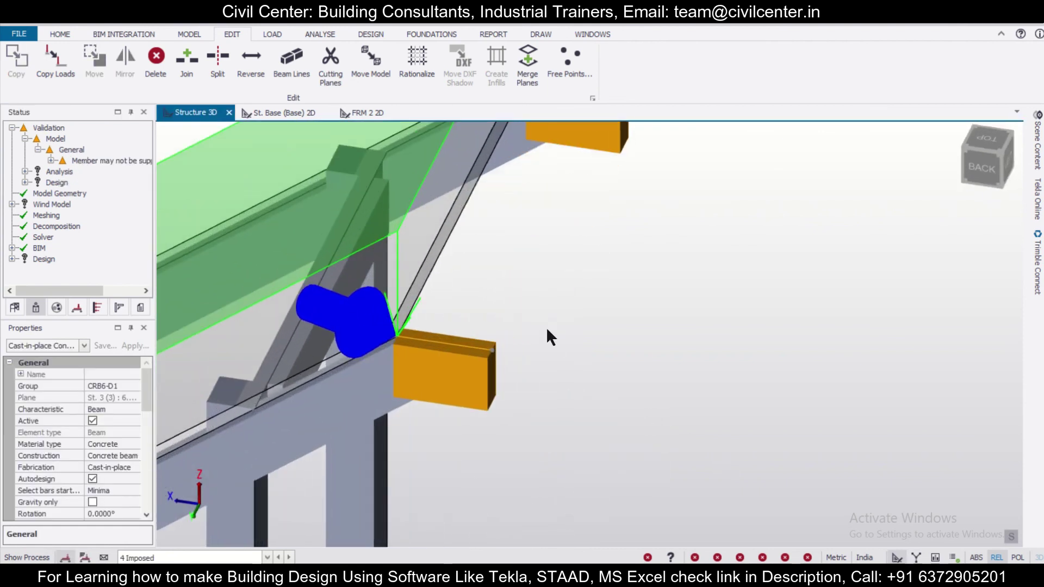
scroll(546, 327, "down", 2)
middle_click_drag(547, 332, 558, 432, "shift")
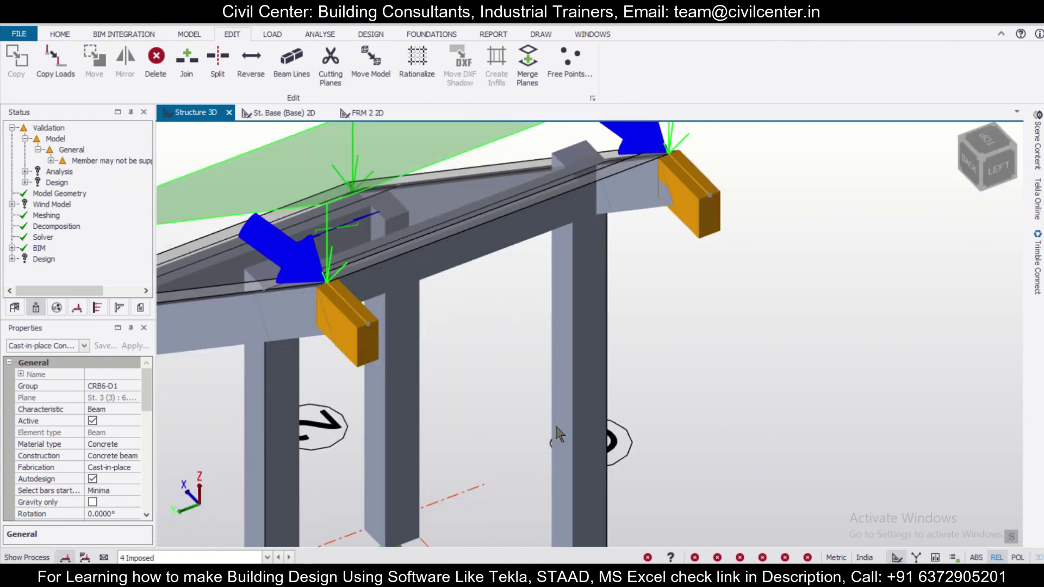
right_click_drag(556, 427, 527, 432)
scroll(516, 413, "up", 1)
scroll(516, 412, "down", 2)
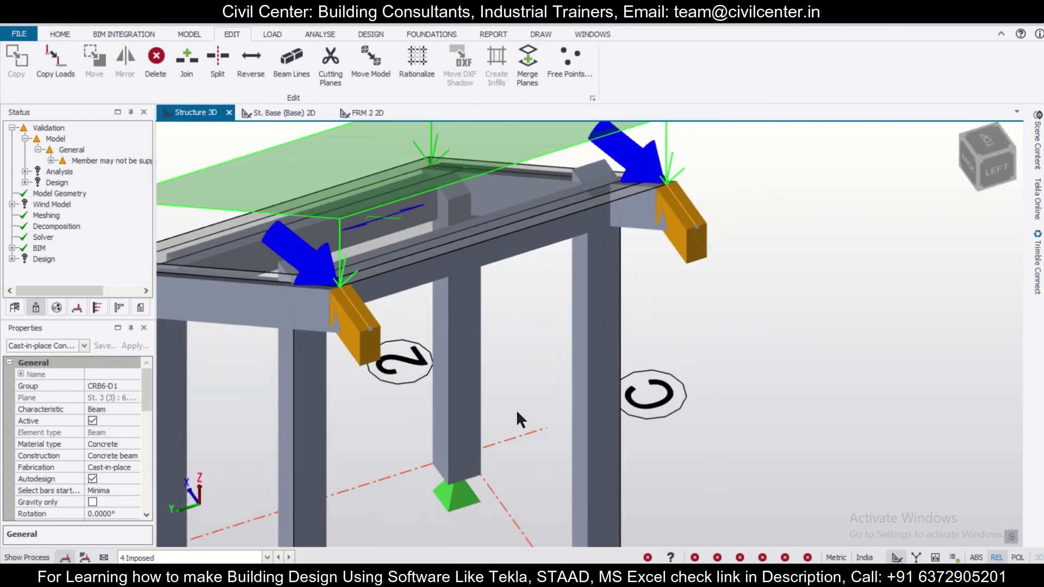
scroll(517, 413, "down", 2)
middle_click_drag(518, 412, 351, 435, "shift")
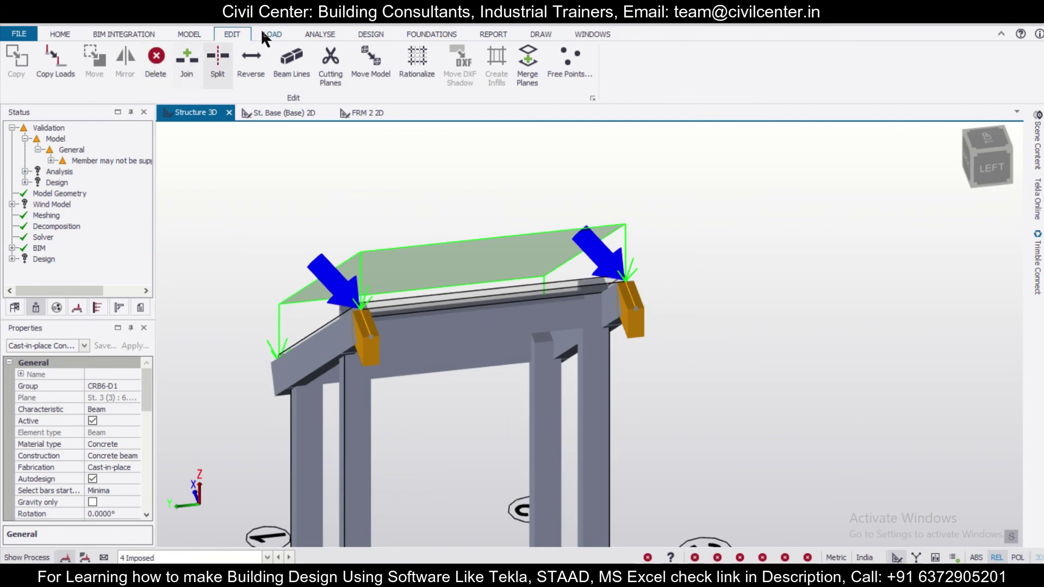
scroll(268, 235, "down", 1)
left_click(565, 575)
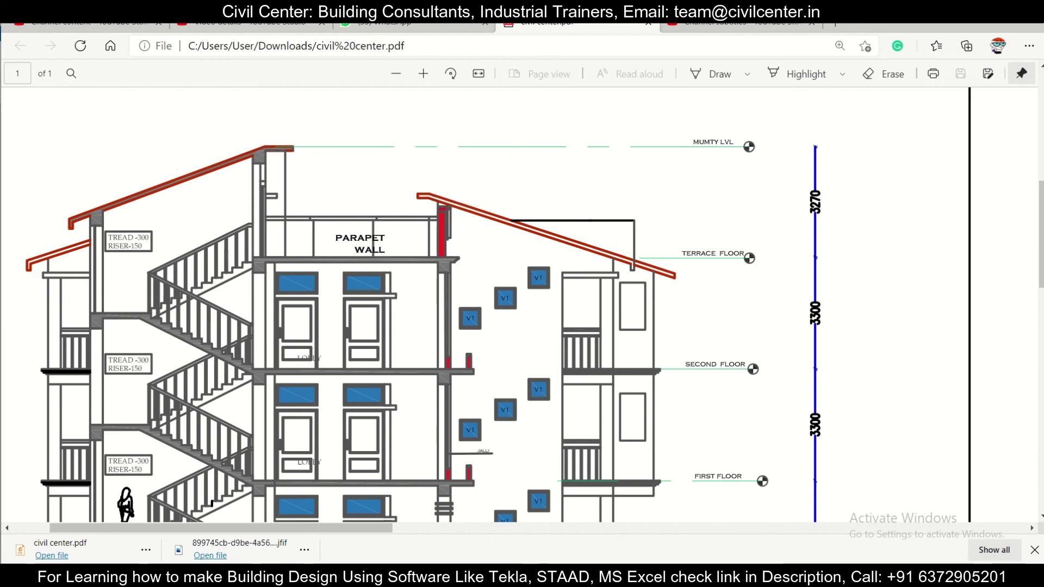
left_click(467, 575)
Create a cast-in-place concrete beam connecting the free ends of the two short horizontal beams and revalidate the model.
right_click_drag(629, 412, 264, 383)
middle_click_drag(263, 382, 366, 397)
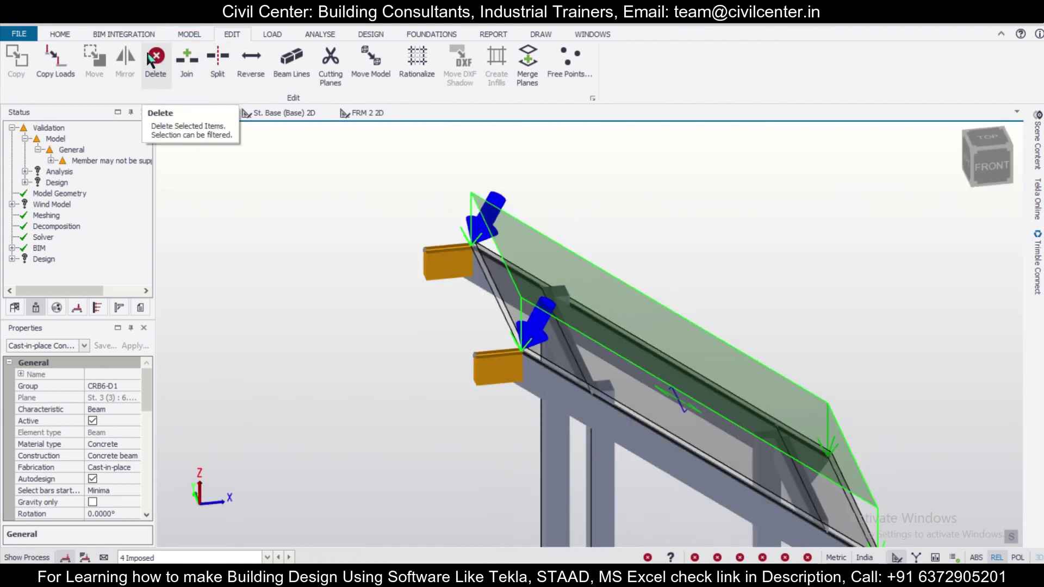
left_click(182, 30)
left_click(361, 61)
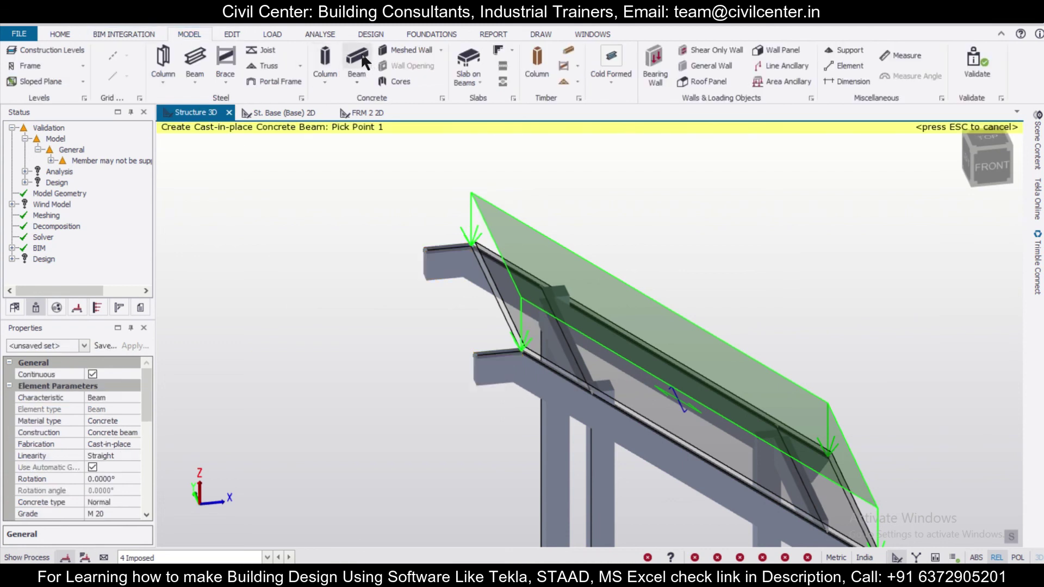
left_click(426, 251)
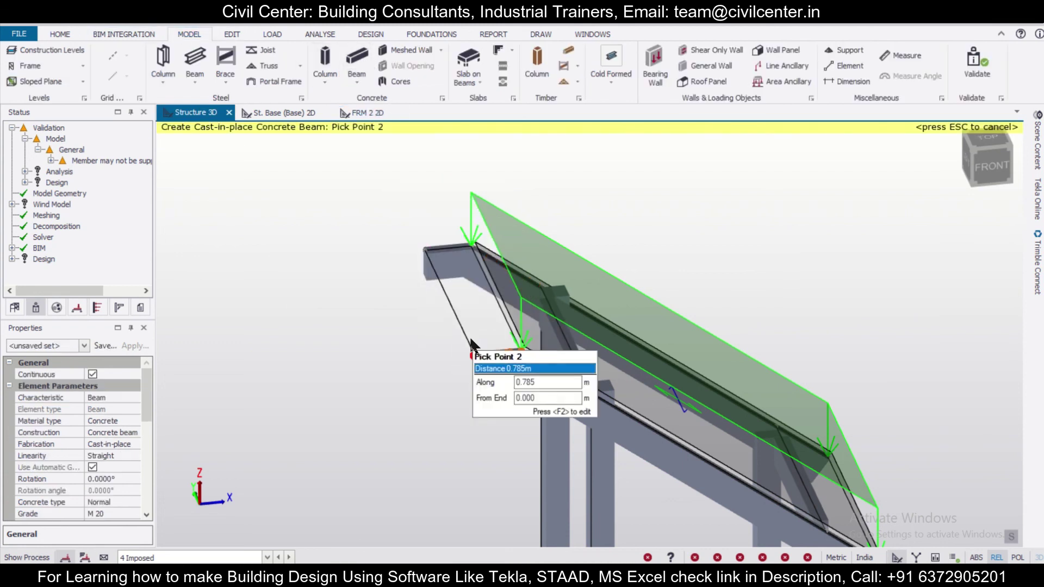
left_click(476, 356)
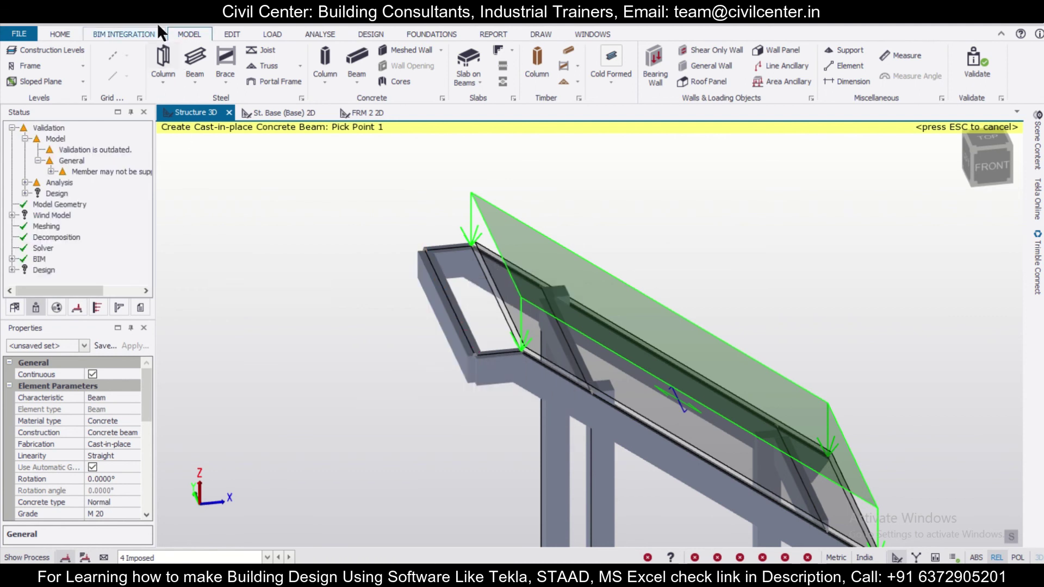
left_click(140, 12)
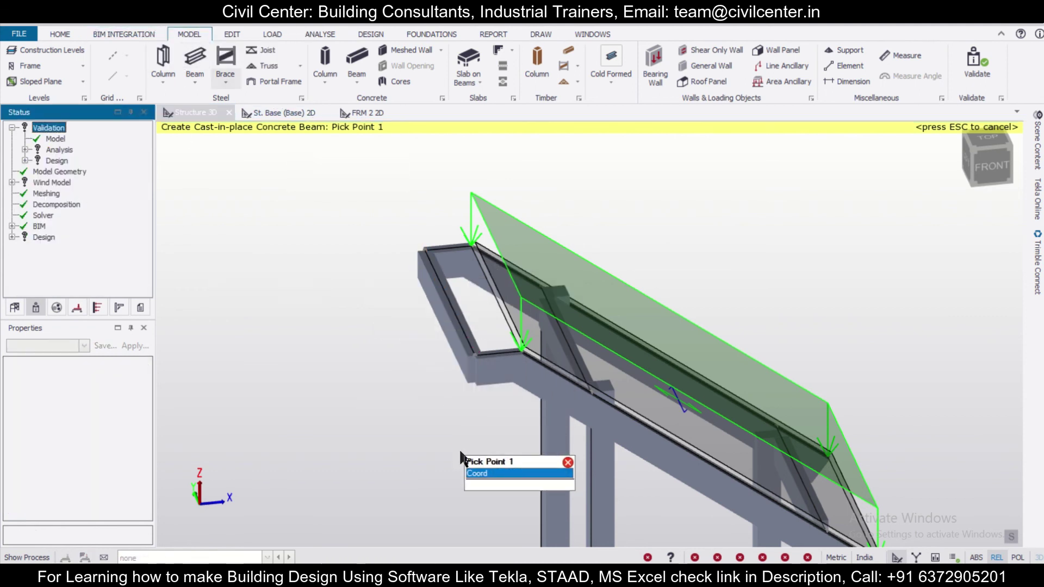
Compare the roof frame's side profile with the roof section in civil center.pdf and end the beam command.
right_click_drag(442, 457, 305, 418)
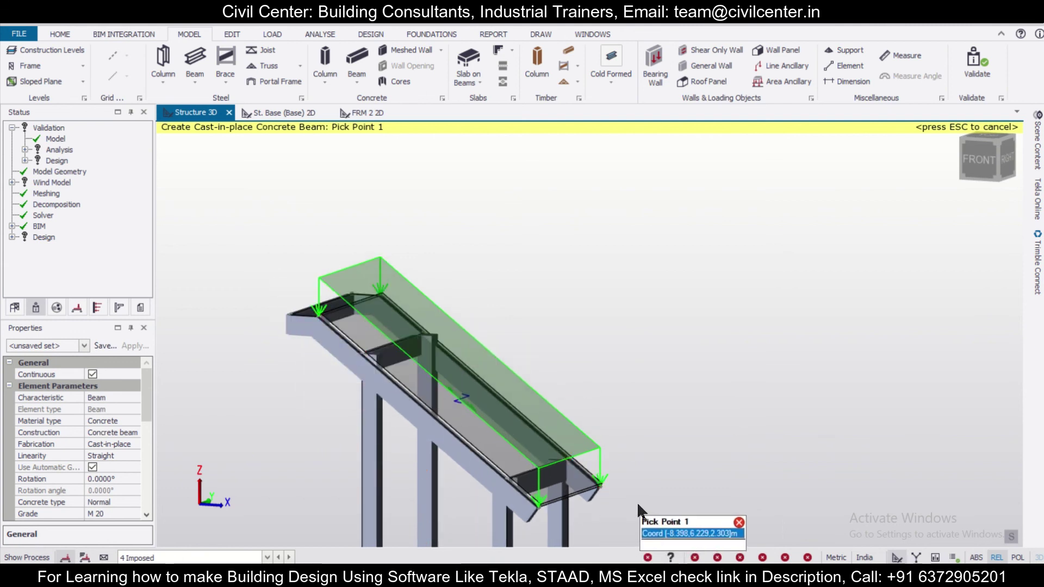
right_click_drag(637, 503, 620, 517)
left_click(499, 568)
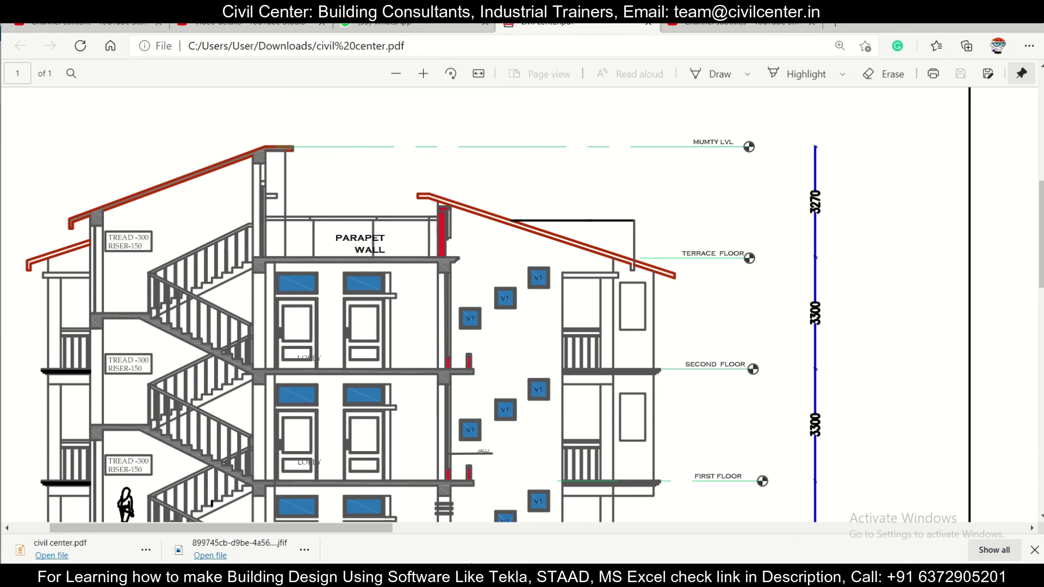
left_click(486, 569)
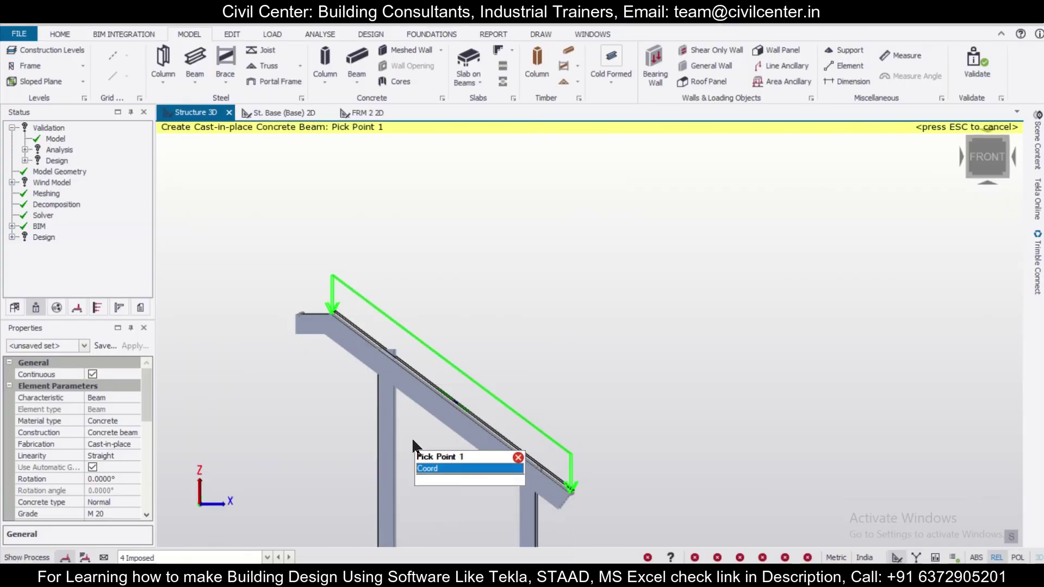
right_click_drag(638, 508, 519, 515)
scroll(519, 514, "up", 4)
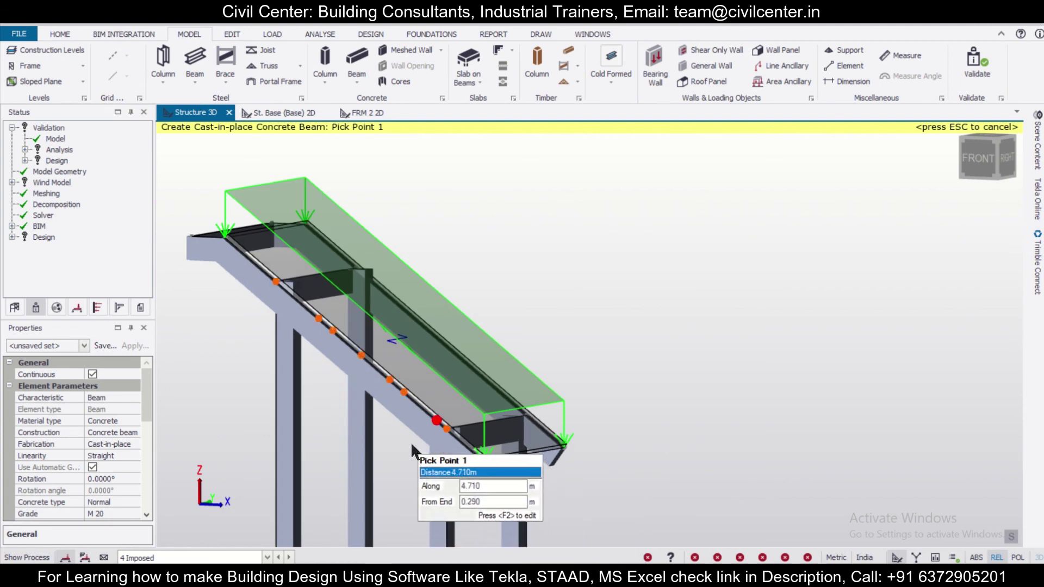
key("Escape")
Examine the whole structure from different sides, from the sloped roof slab down to the column supports.
scroll(403, 442, "down", 2)
right_click_drag(380, 481, 654, 452)
scroll(656, 450, "down", 2)
middle_click_drag(661, 450, 735, 320)
right_click_drag(752, 382, 465, 421)
middle_click_drag(565, 386, 537, 421)
right_click_drag(536, 421, 534, 404)
scroll(535, 409, "up", 2)
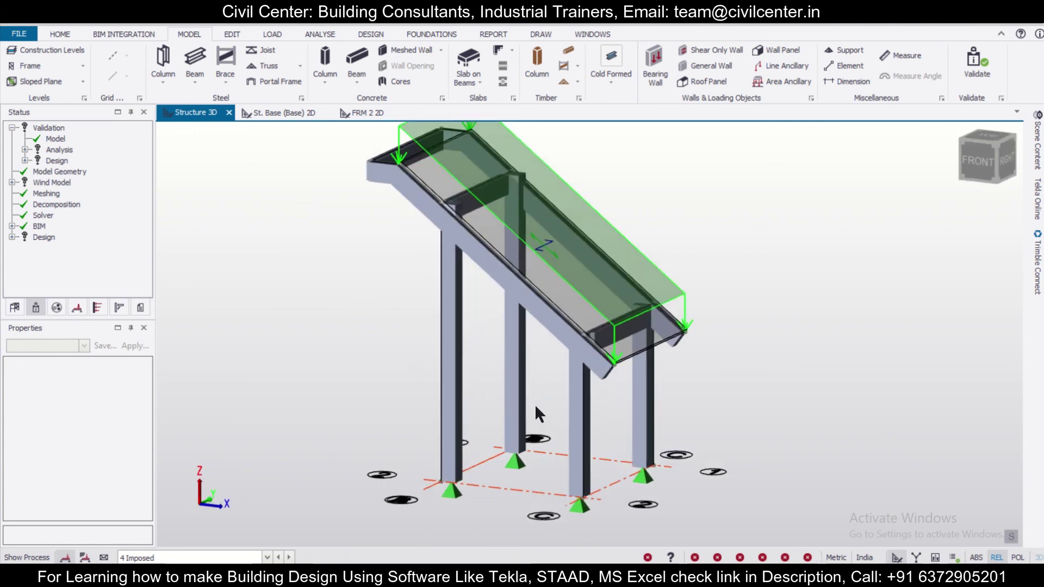
middle_click_drag(529, 429, 520, 445)
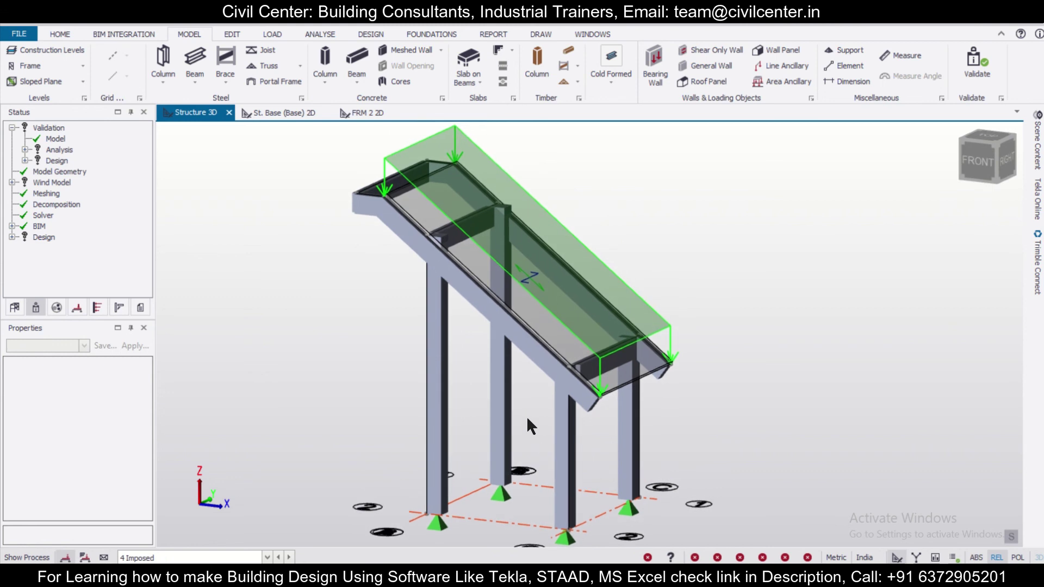